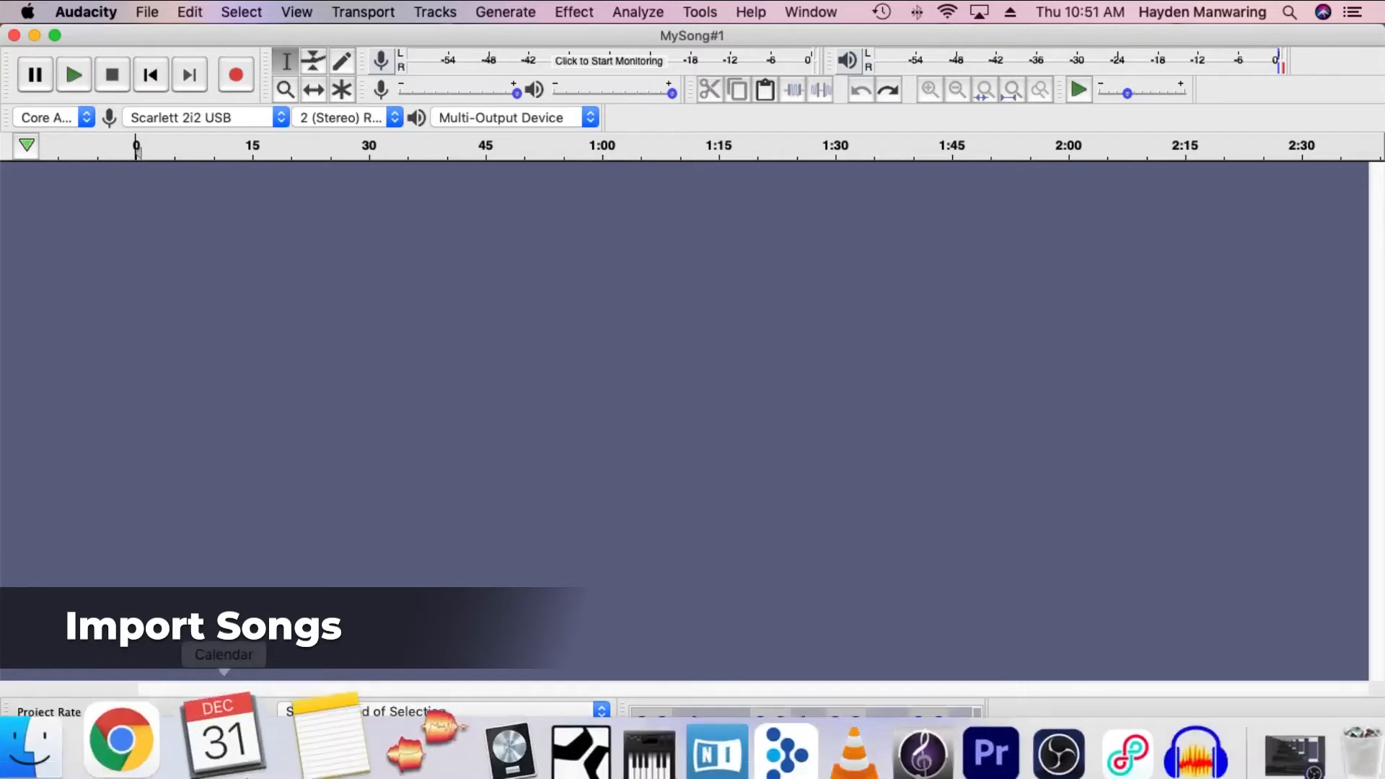
Bring MySong#1.mp3 from the Downloads folder into the empty project and reduce the height of its track.
click(98, 728)
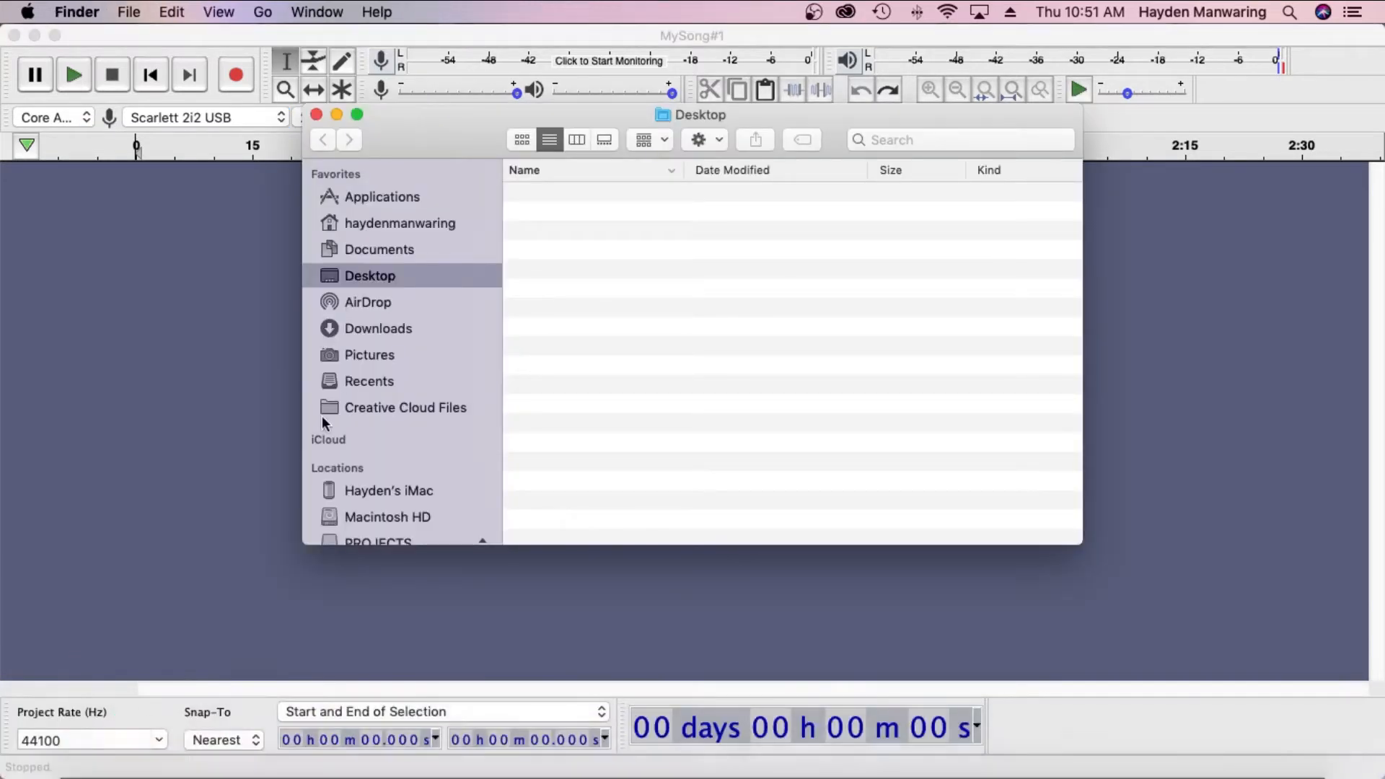
click(365, 333)
drag(454, 144, 752, 167)
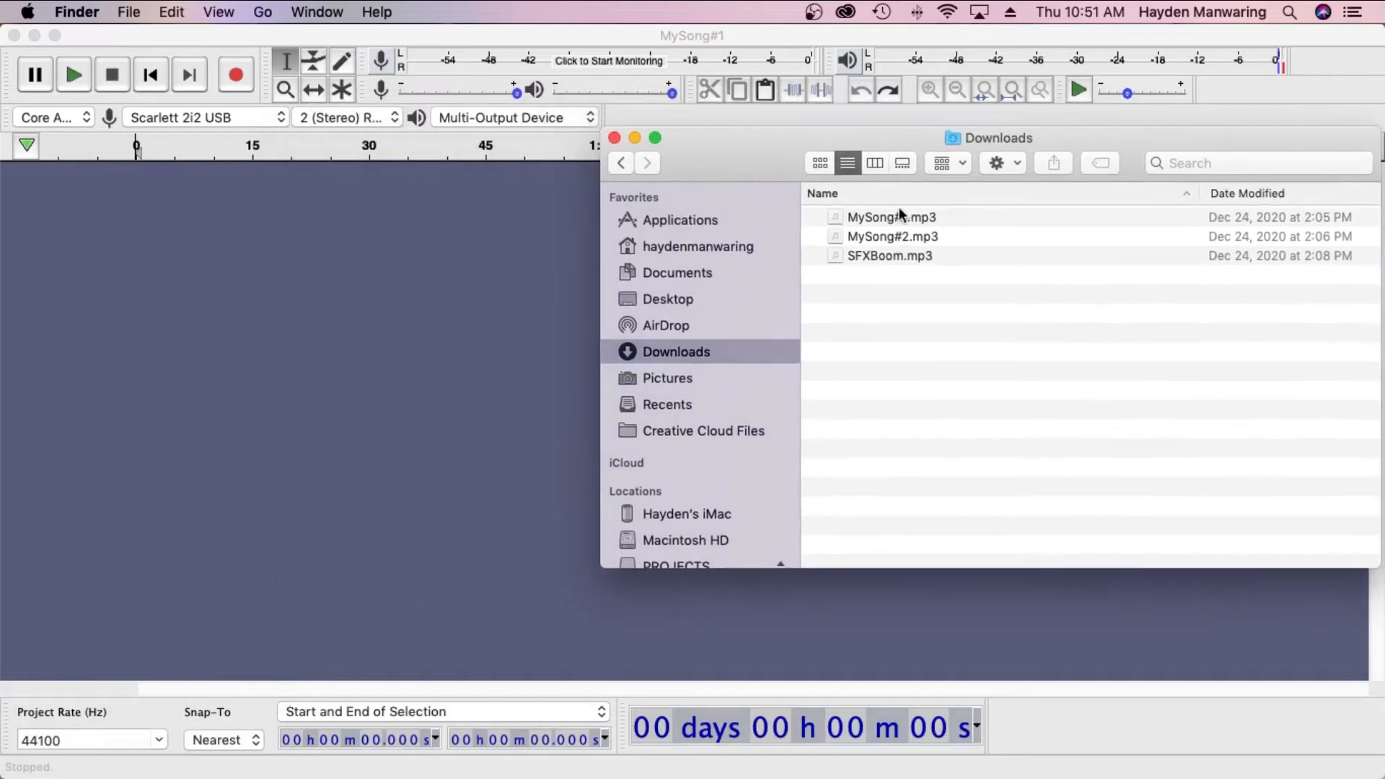
click(894, 220)
drag(938, 215, 312, 324)
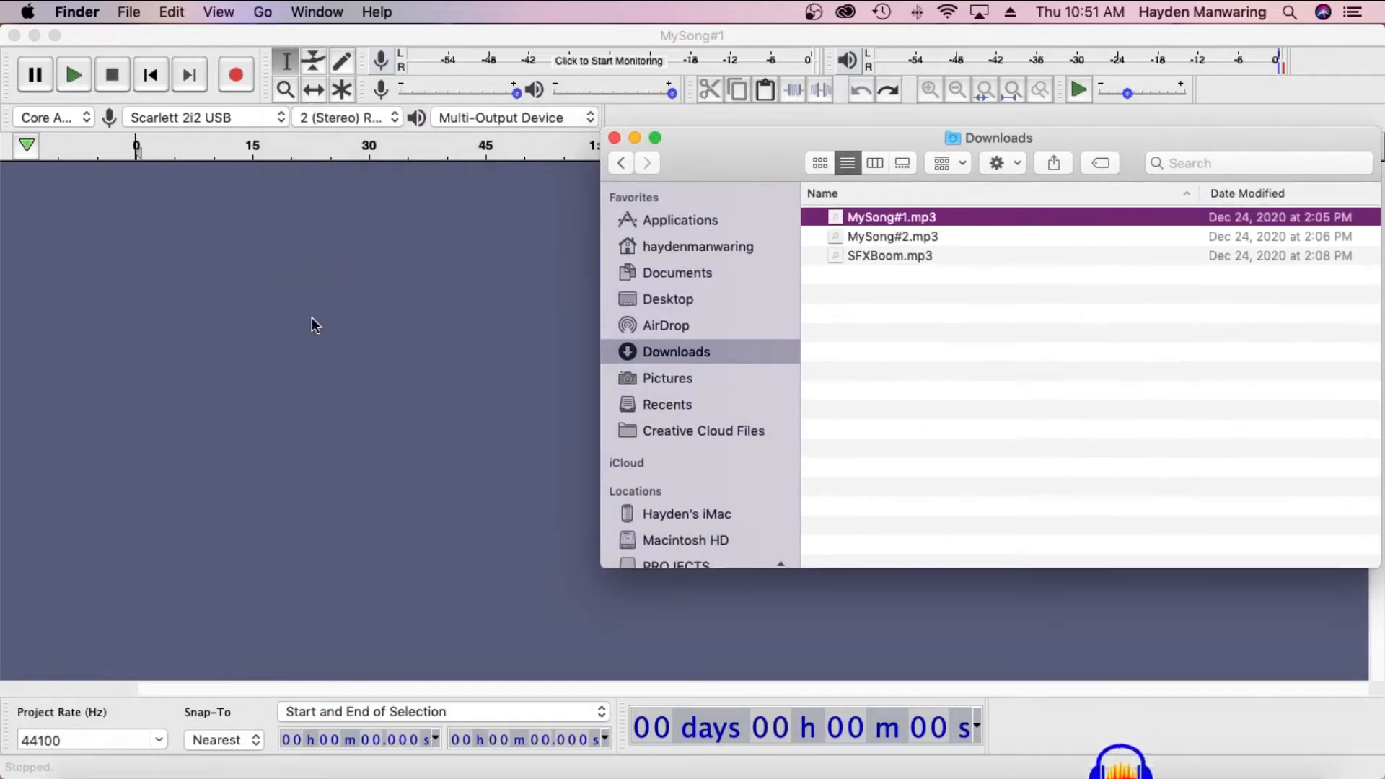
click(369, 493)
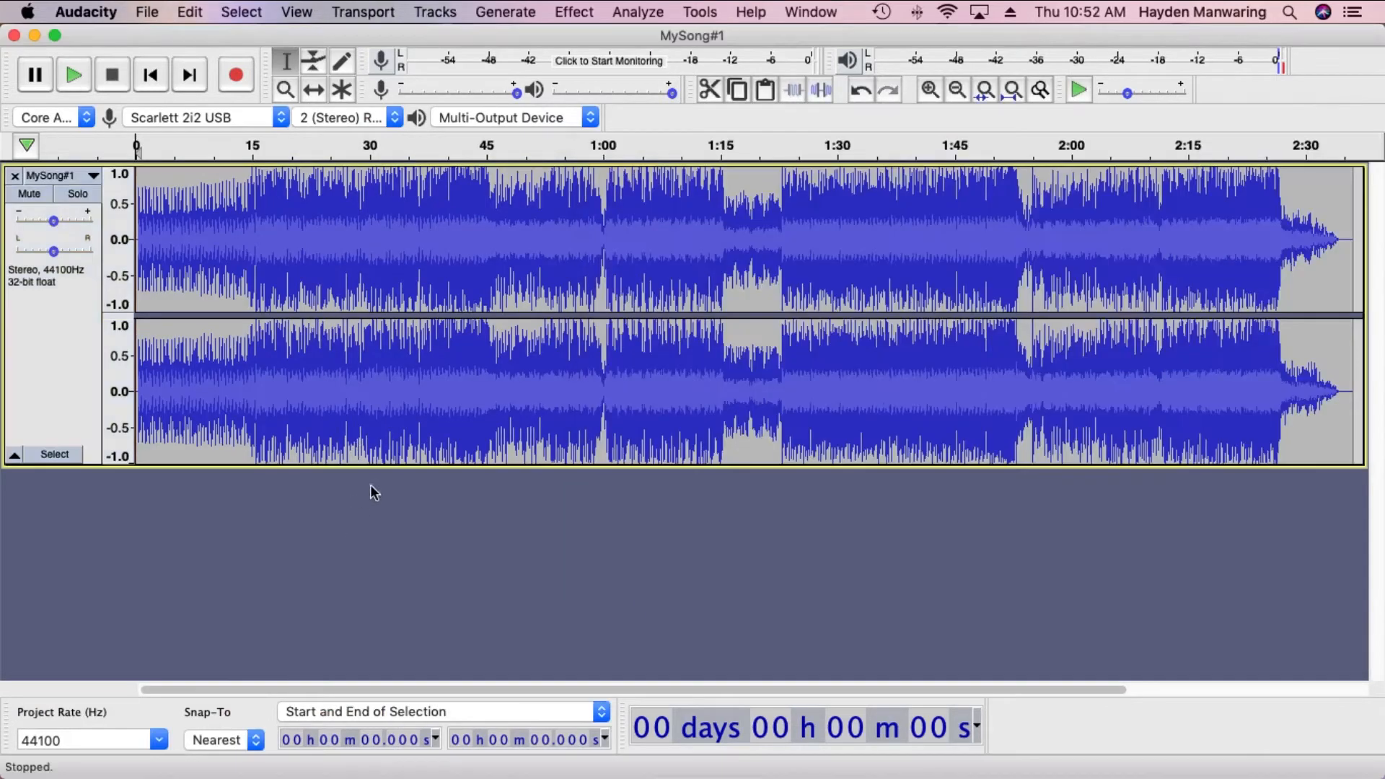
drag(373, 465, 373, 347)
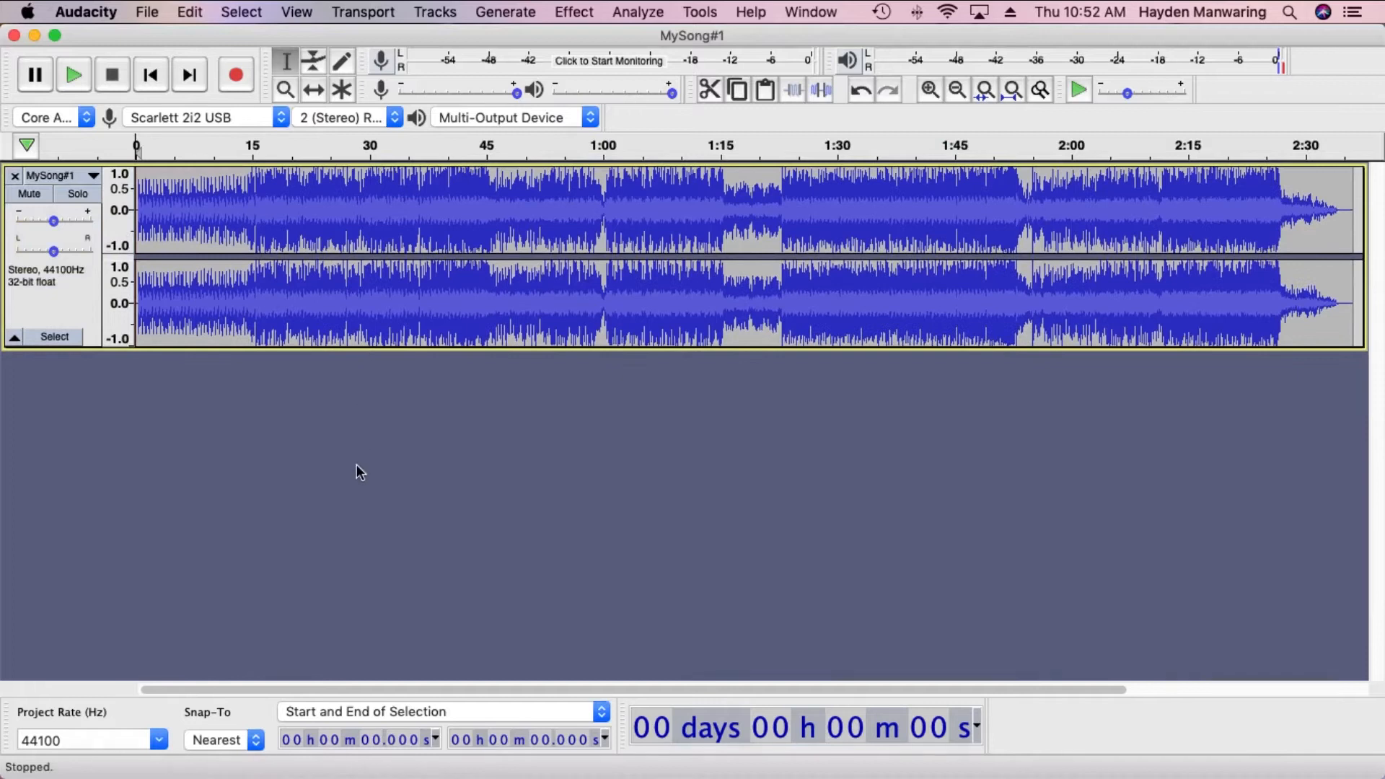
Import MySong#2.mp3 as a second audio track and reduce the height of its track.
click(153, 8)
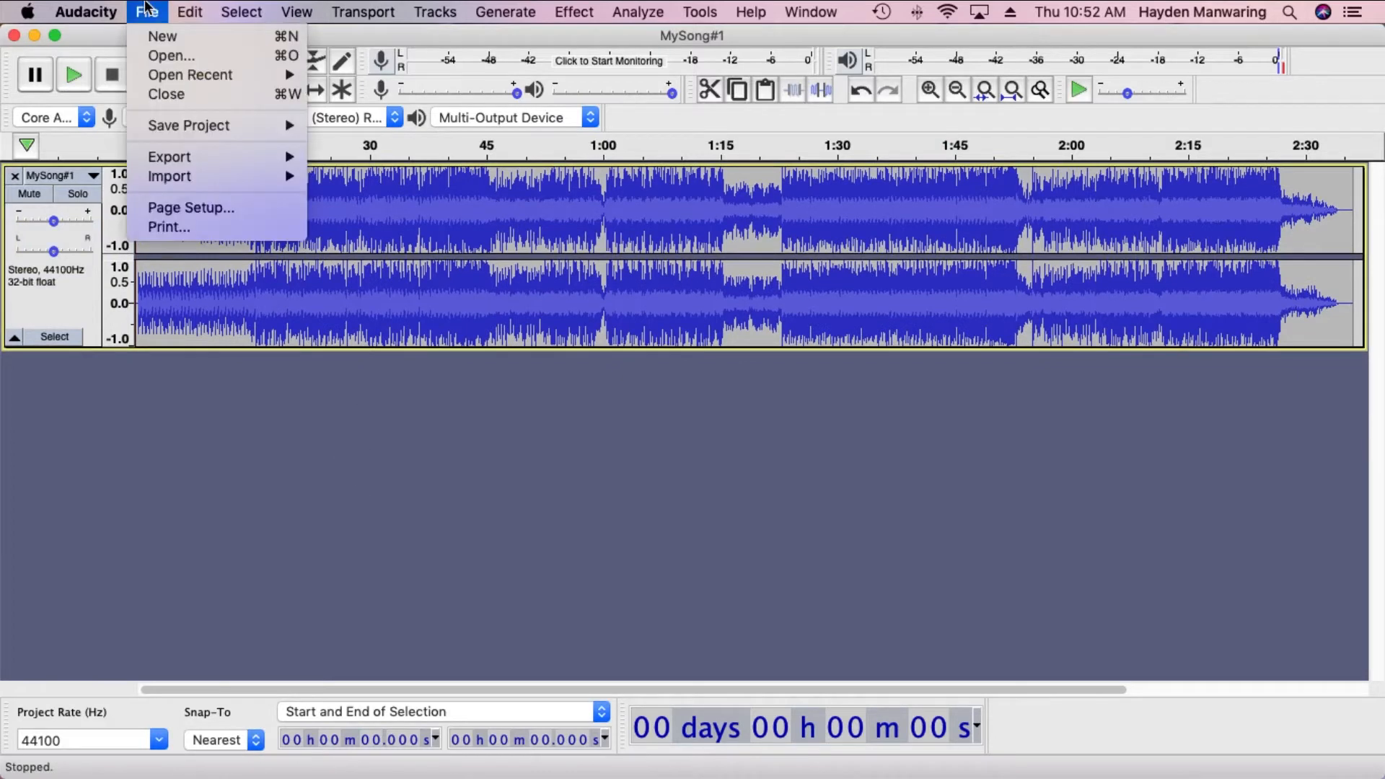
mouse_move(191, 176)
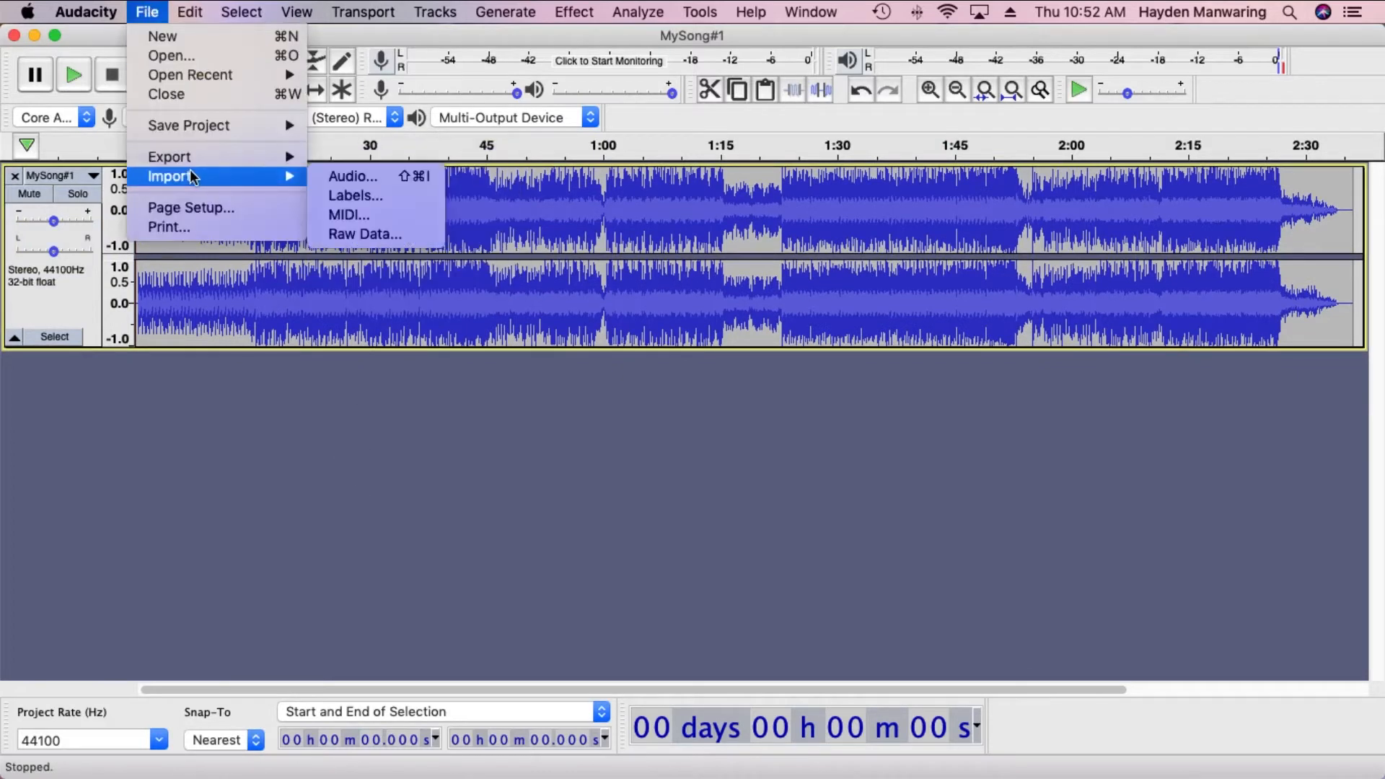
click(353, 179)
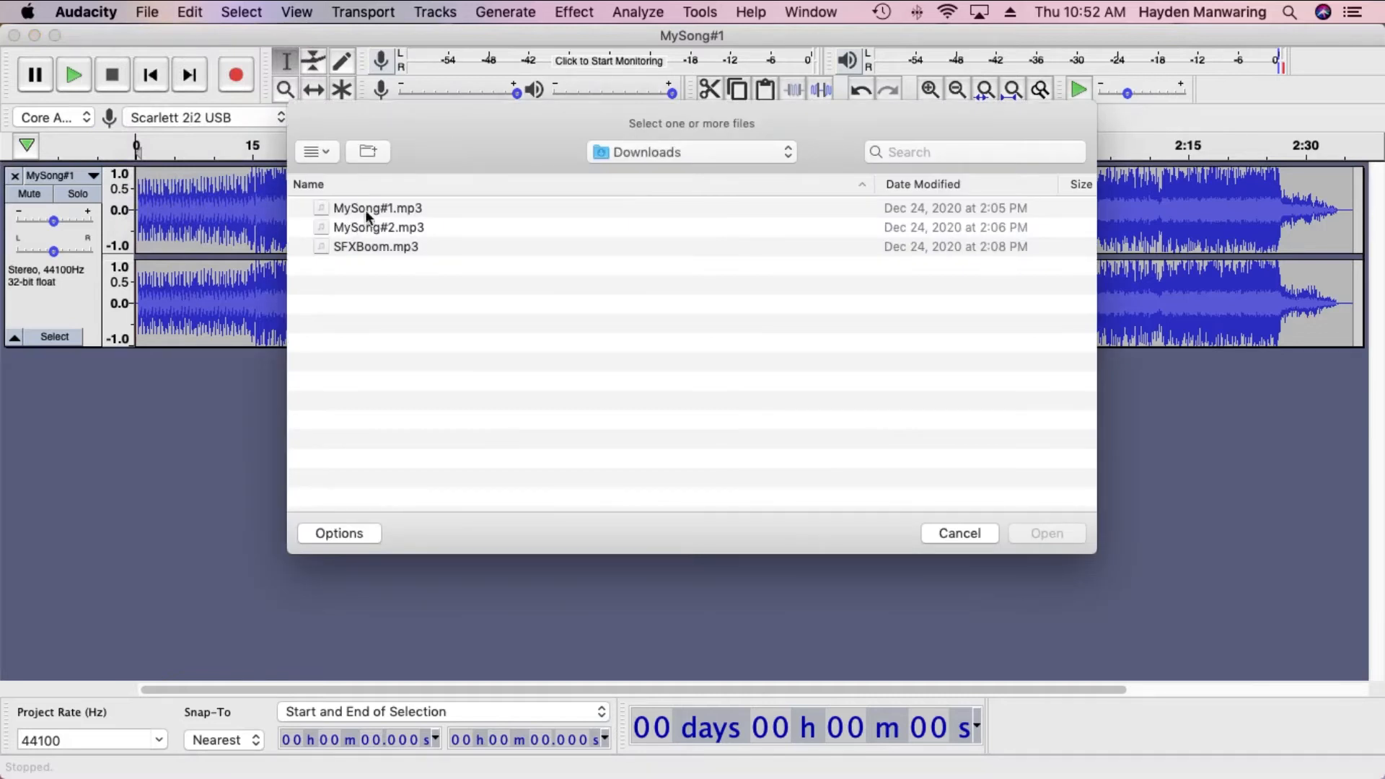
drag(448, 152, 669, 174)
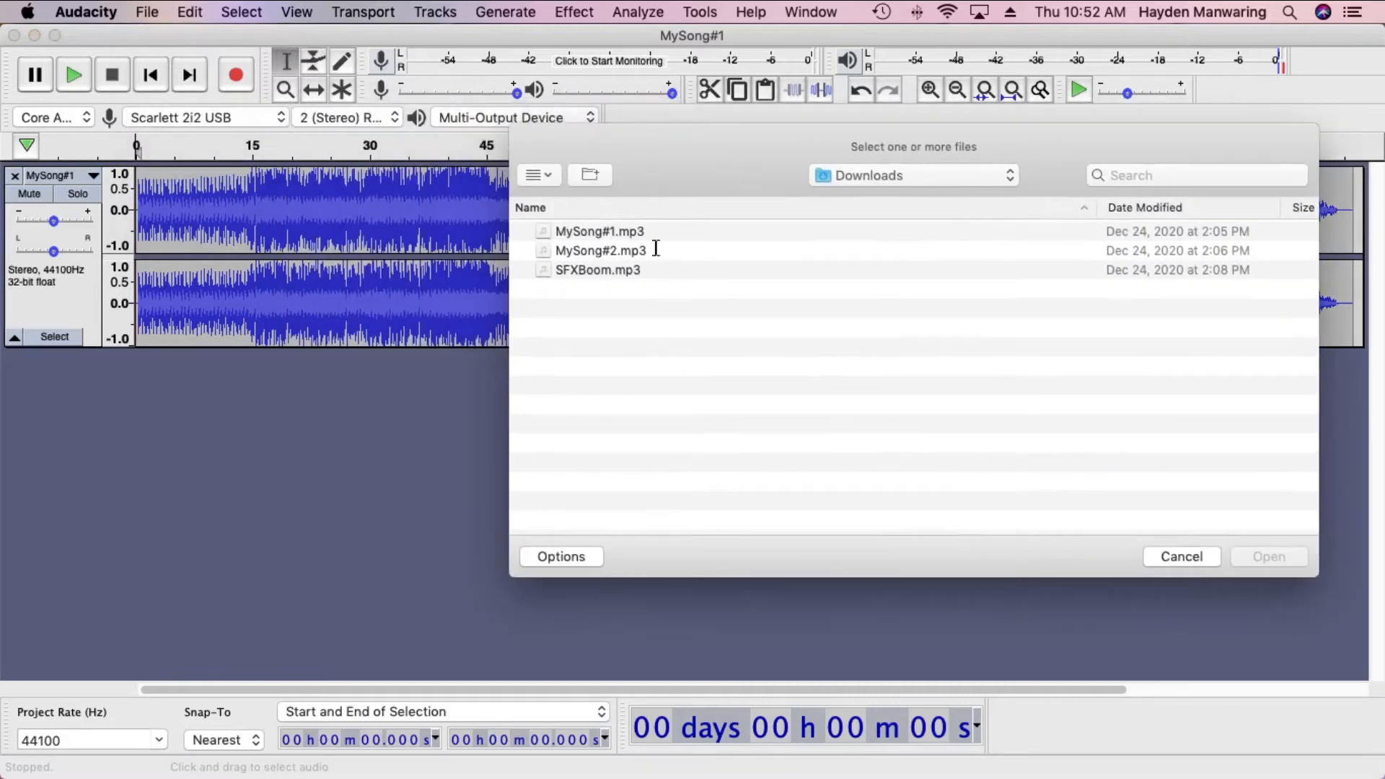
click(607, 252)
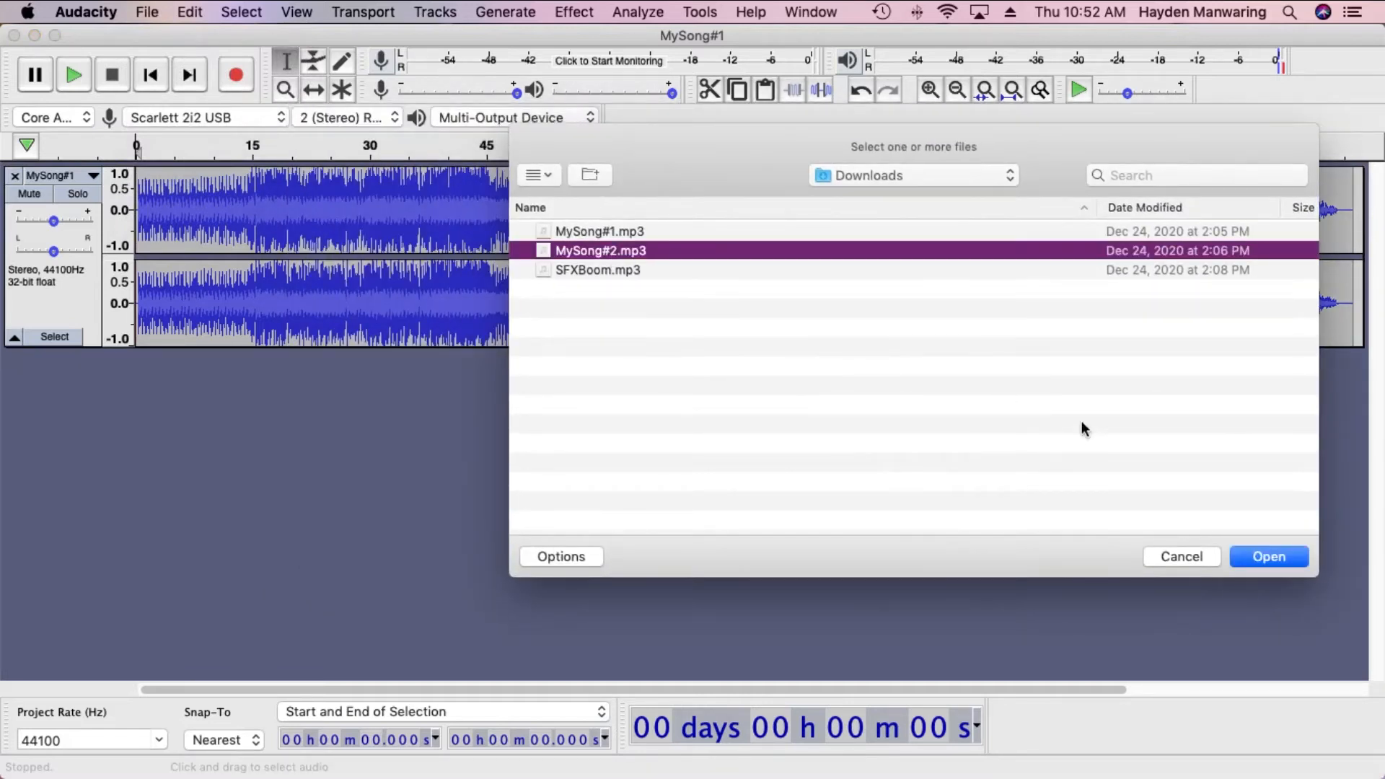
click(1263, 560)
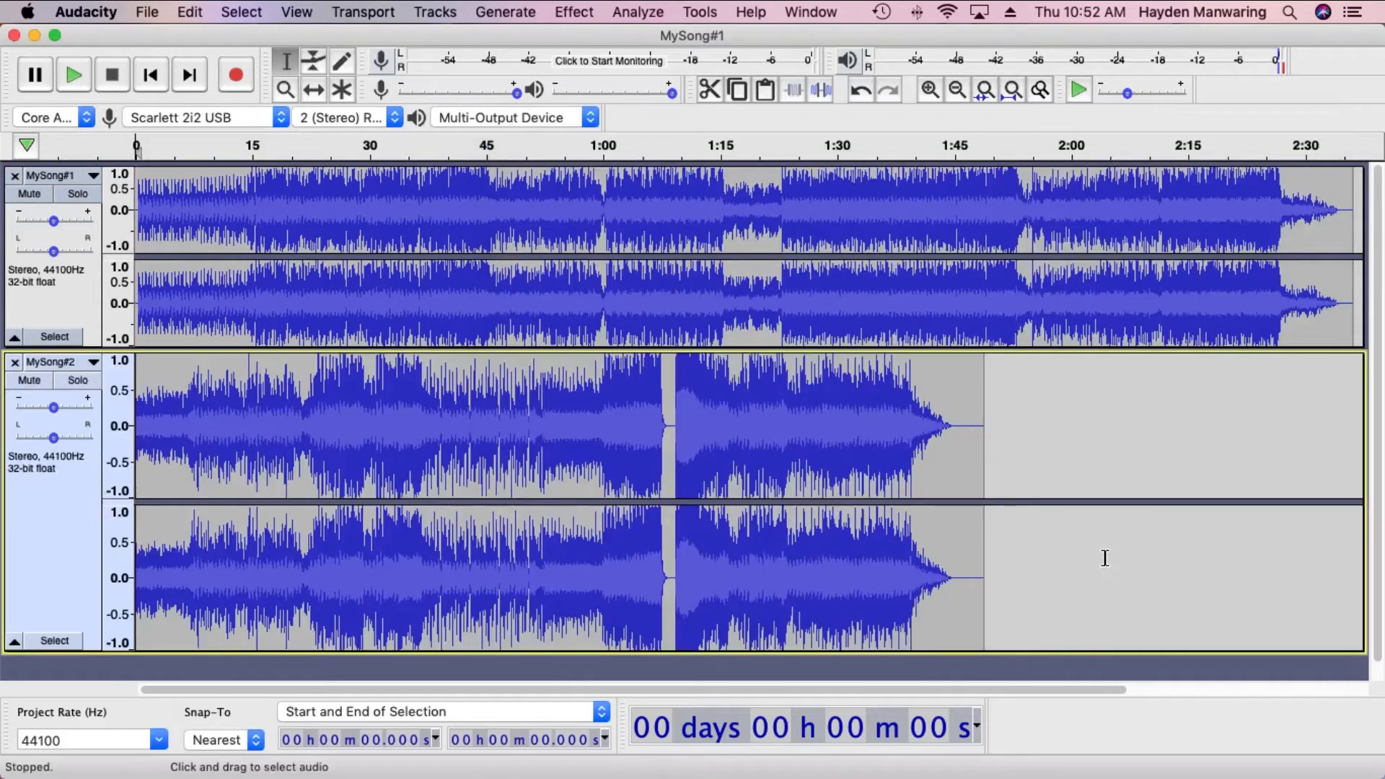
drag(520, 653, 511, 543)
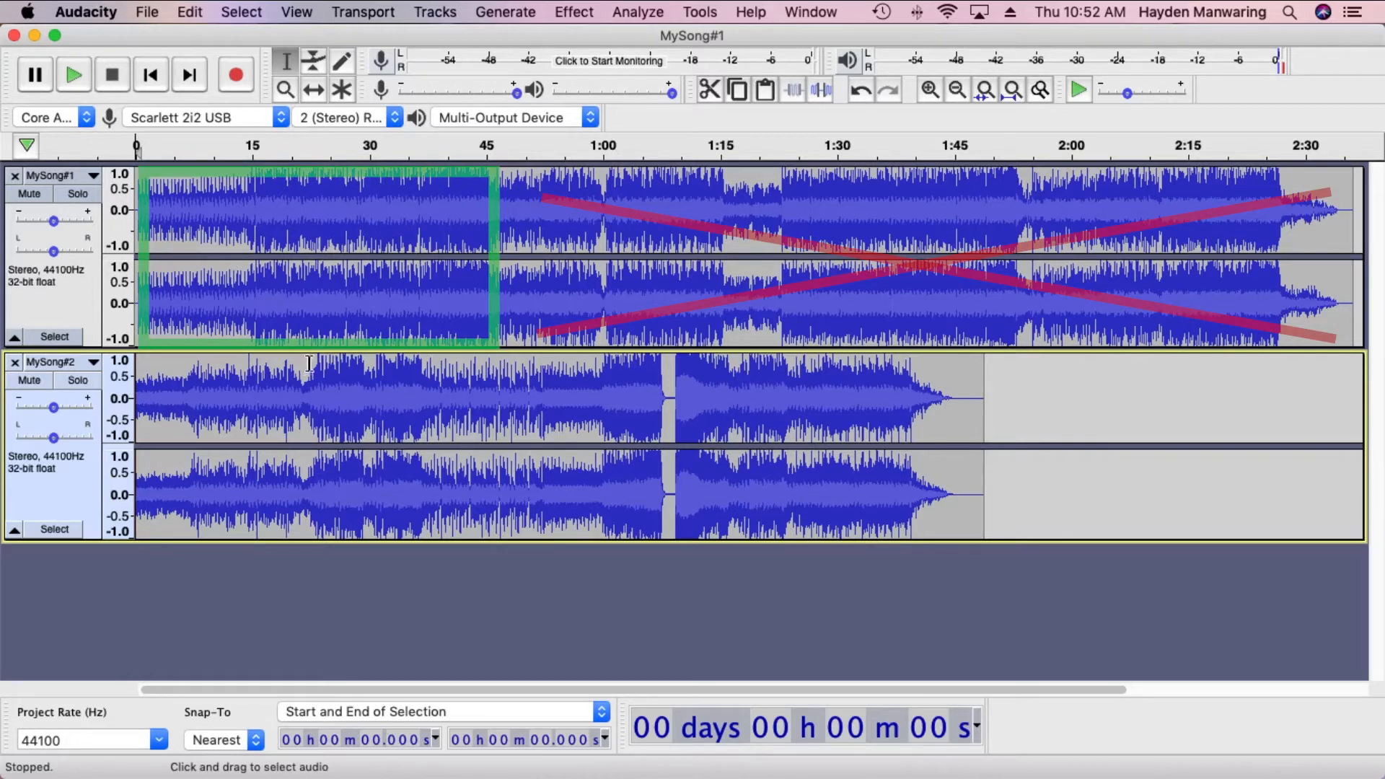
Try out selections of MySong#1's first 45 seconds or so and of MySong#2 from about 22 seconds past its end.
drag(488, 202, 134, 204)
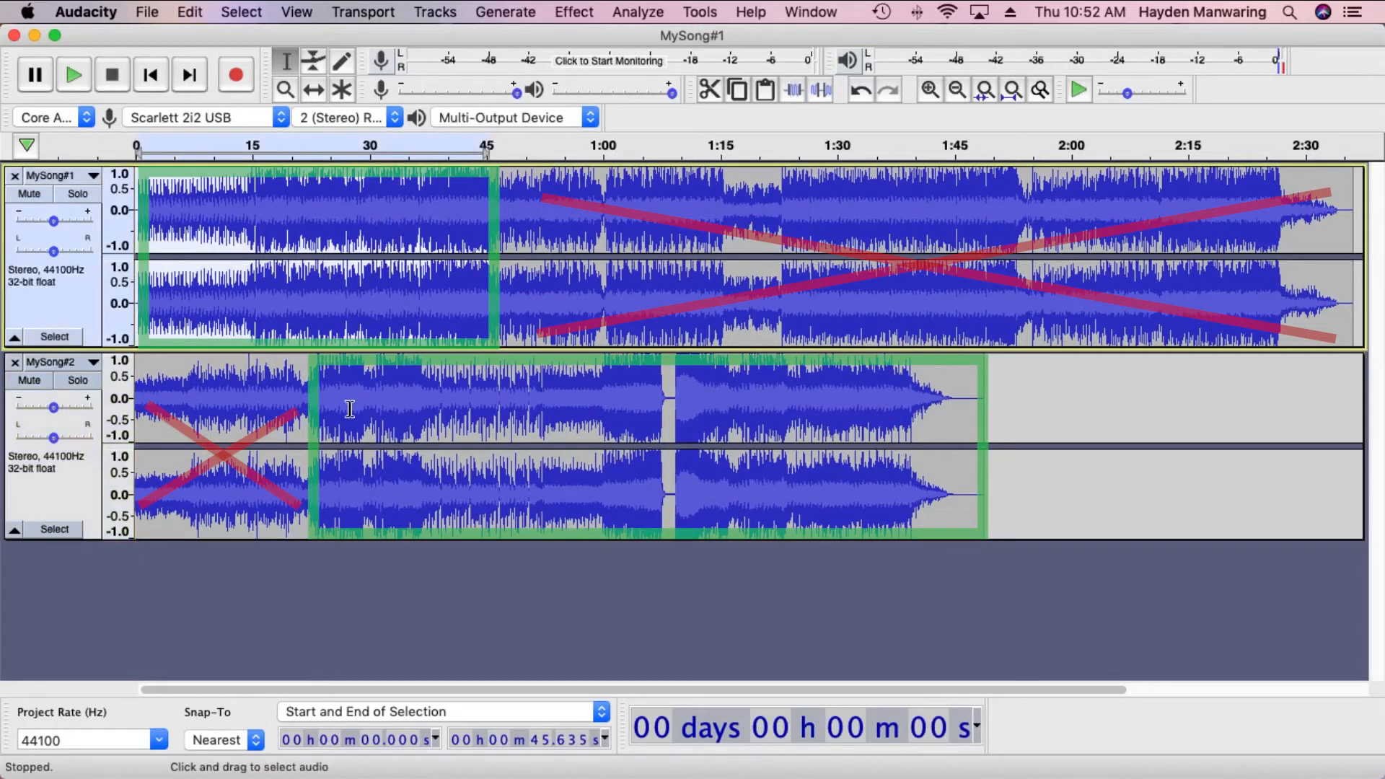
drag(306, 396, 1135, 429)
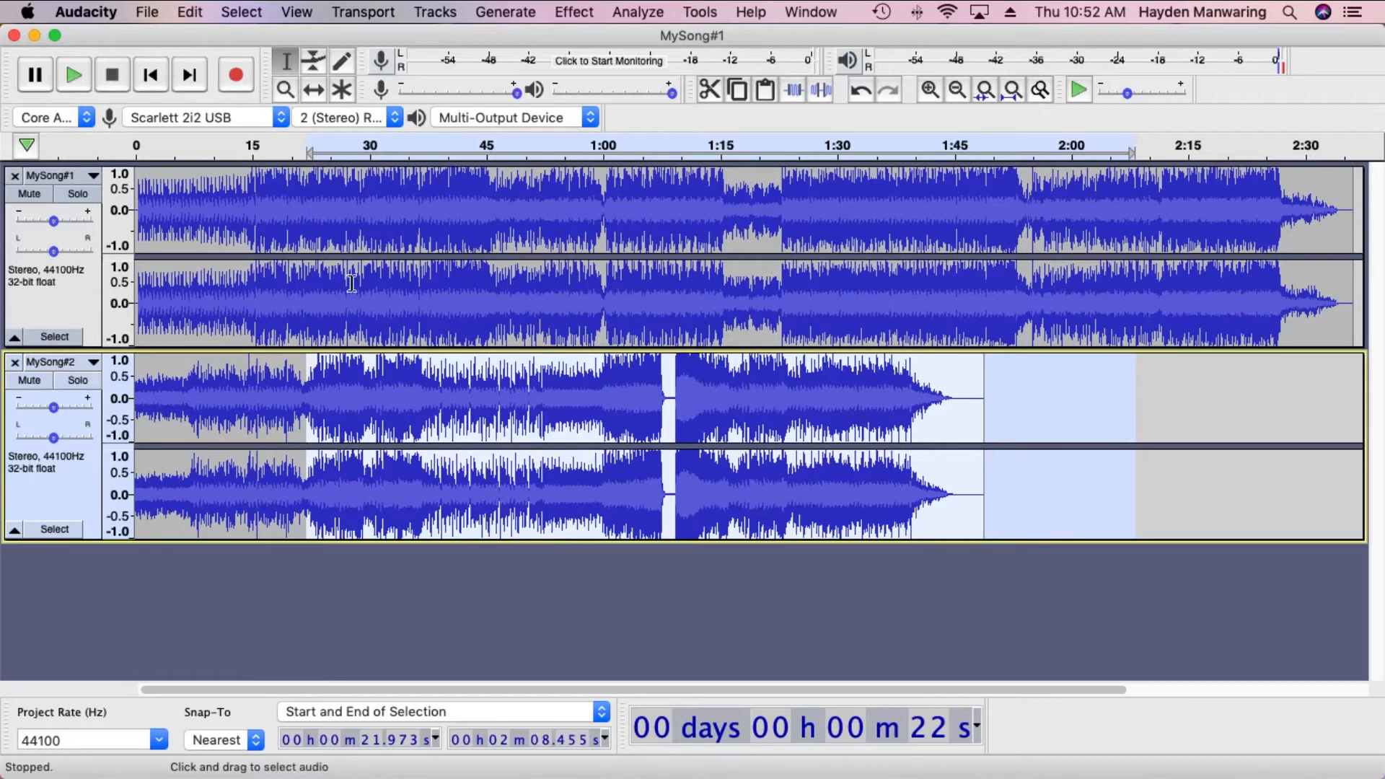
drag(346, 281, 308, 273)
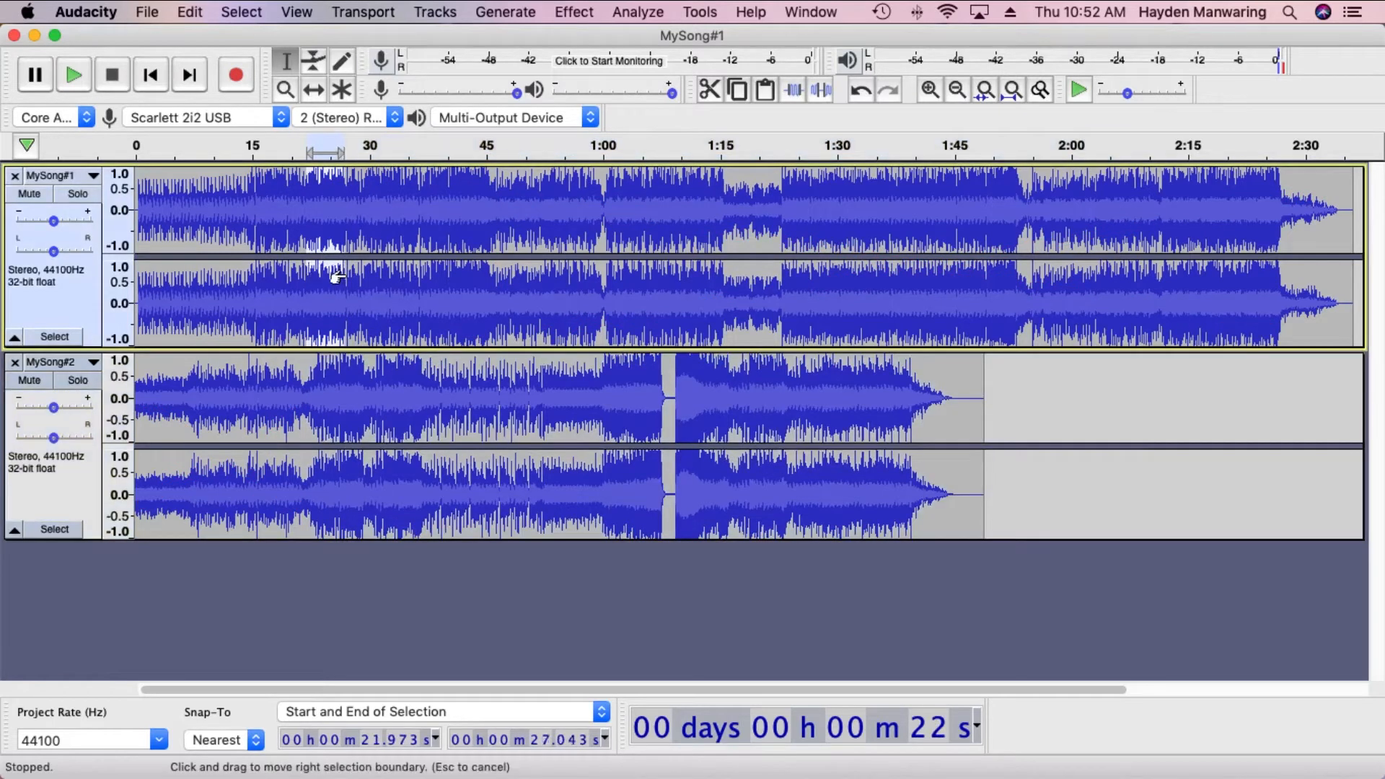
click(381, 274)
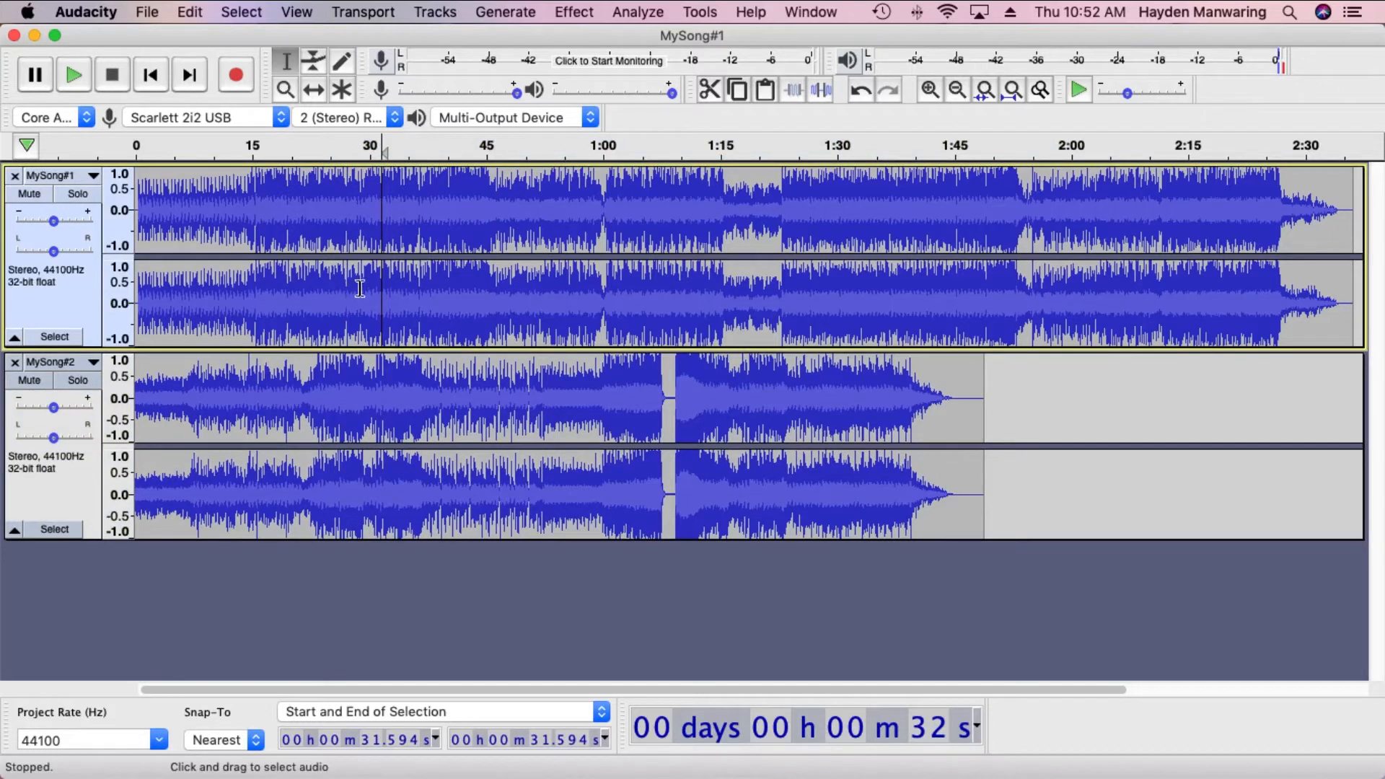
Solo the MySong#1 track and play it from about 41.7 seconds through the drop in its waveform.
click(466, 201)
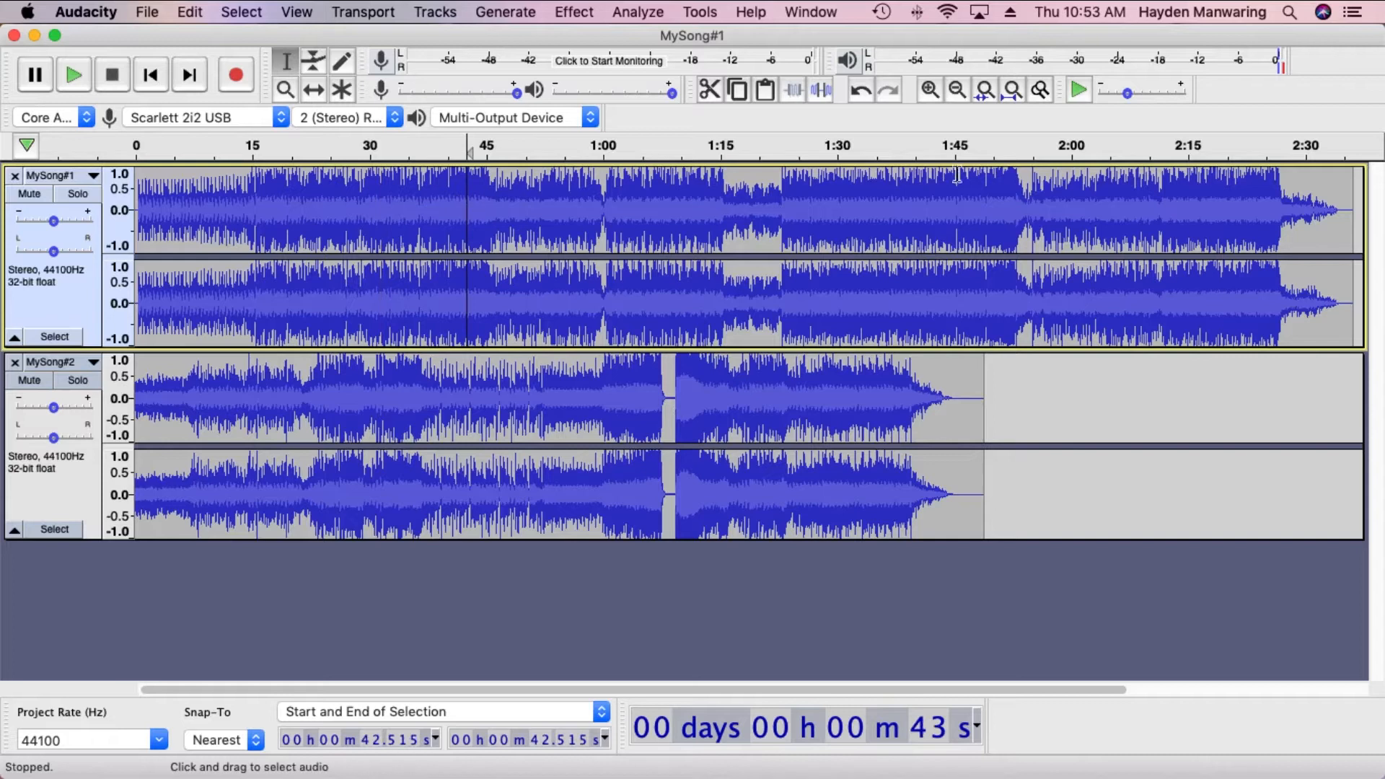
click(929, 90)
click(929, 90)
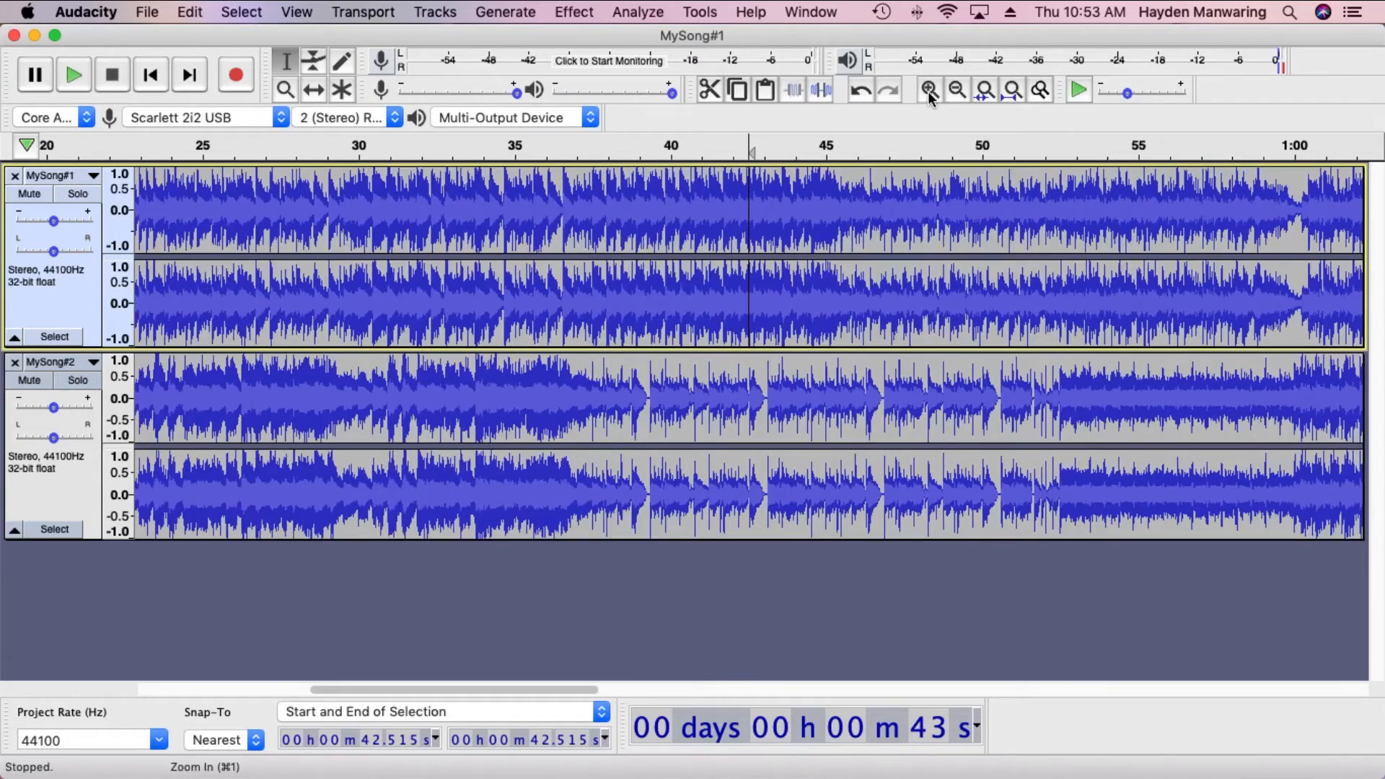
click(928, 90)
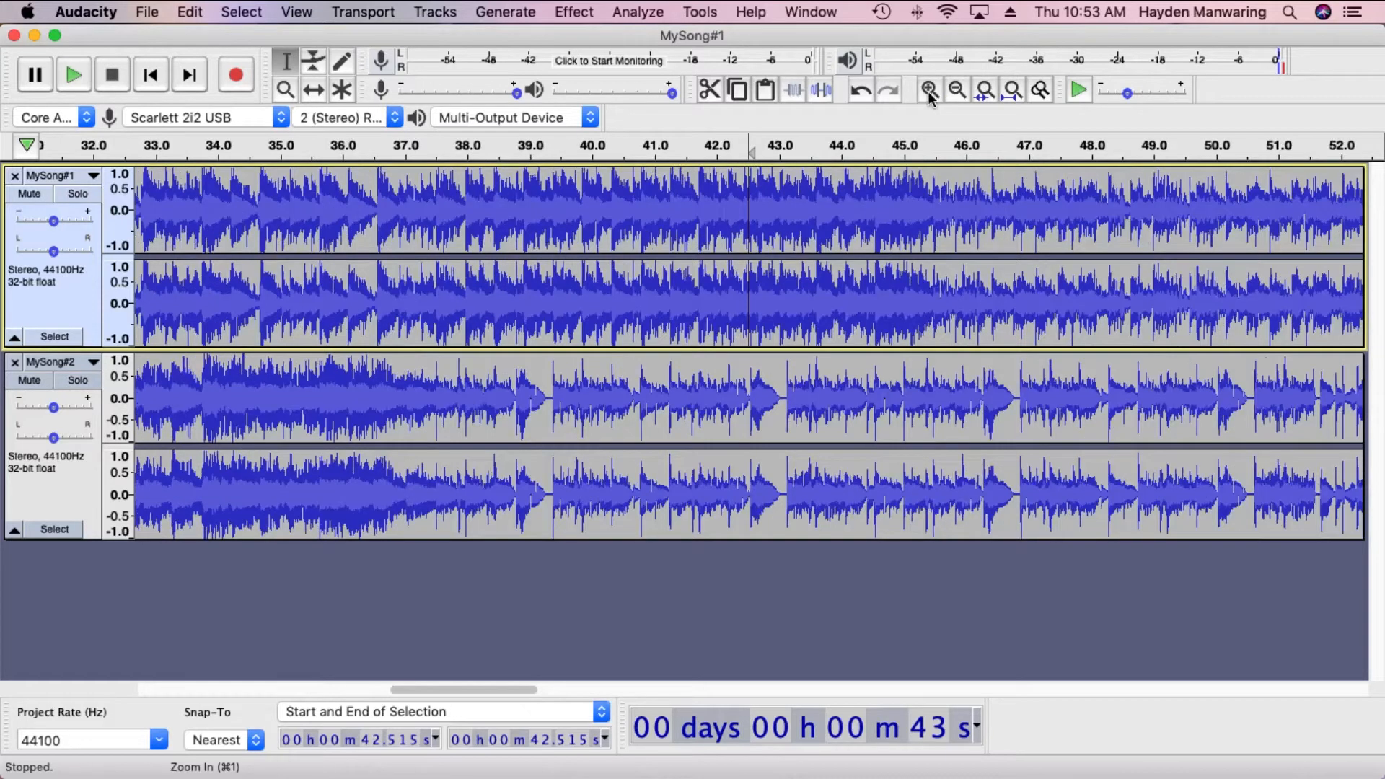
click(697, 209)
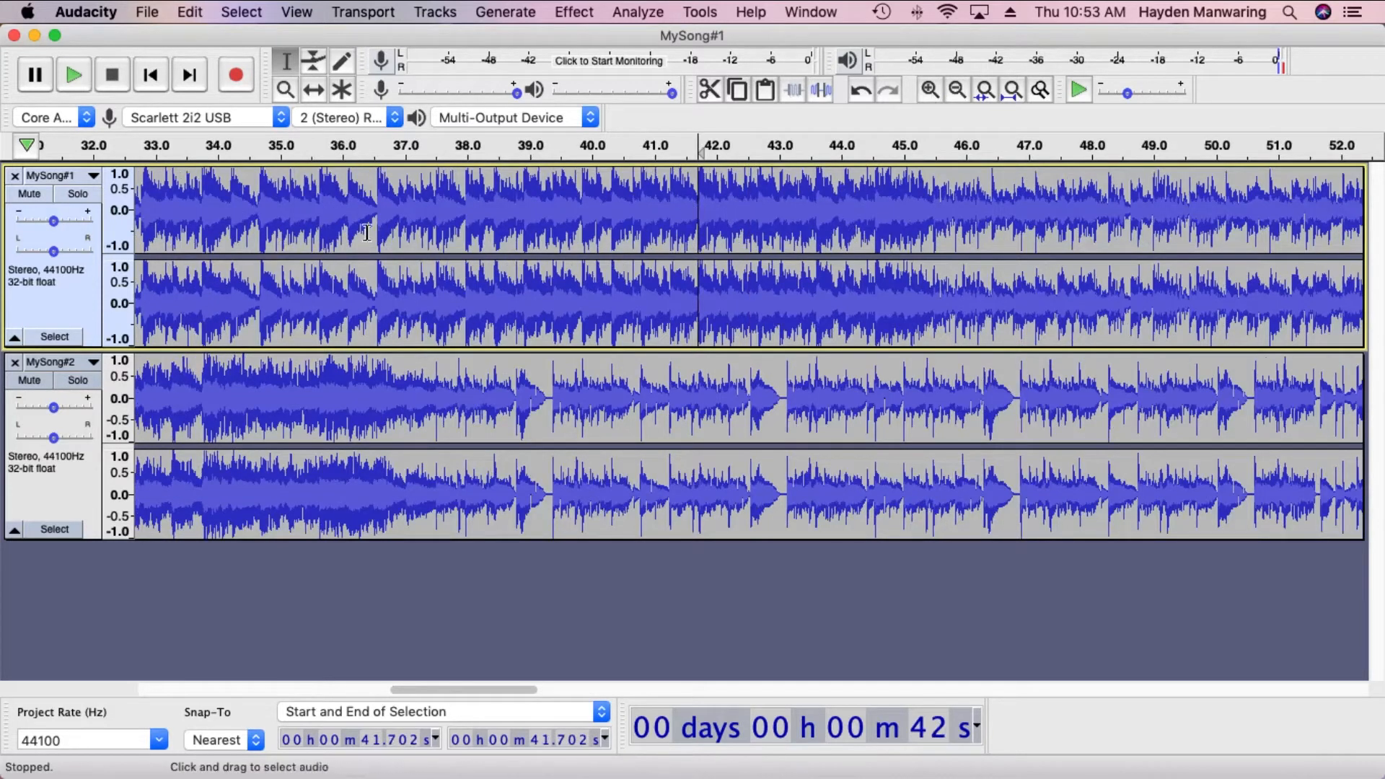
click(78, 197)
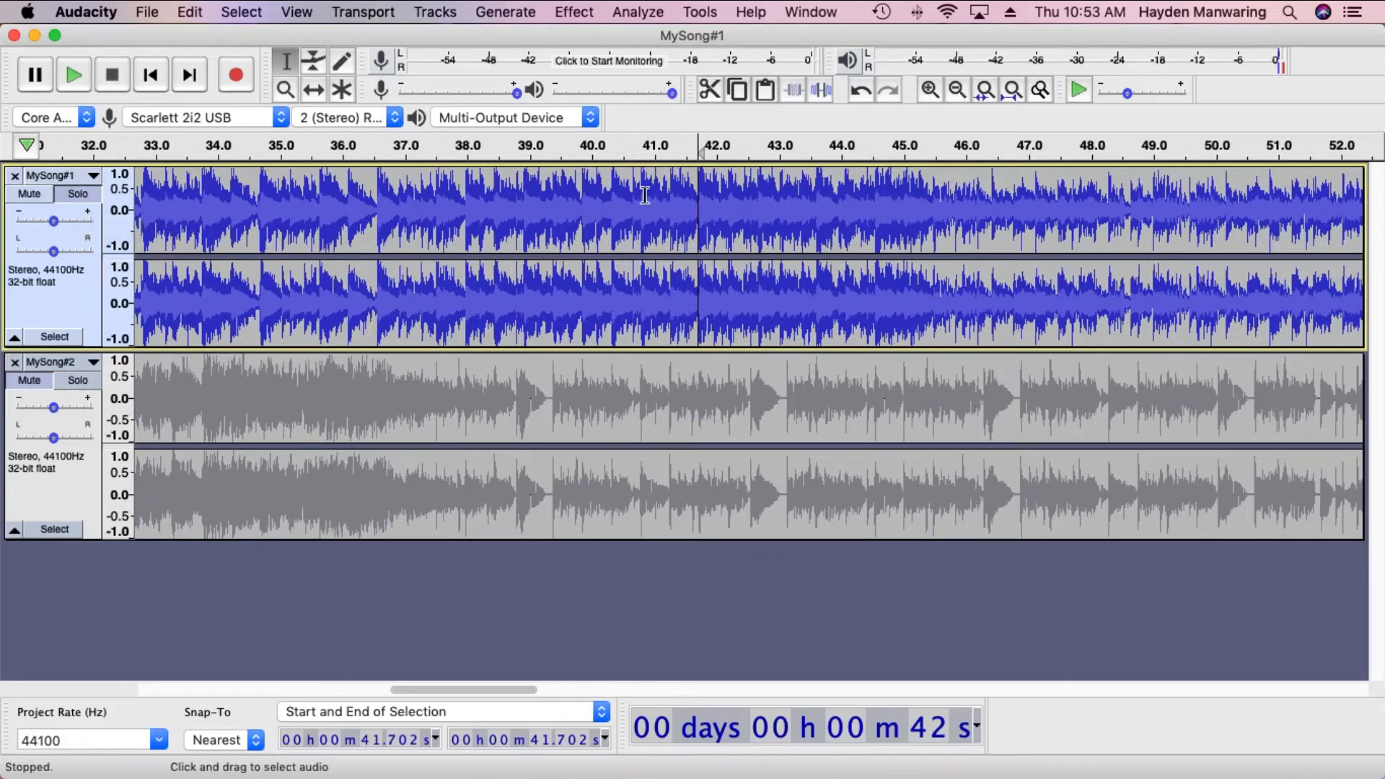
key(space)
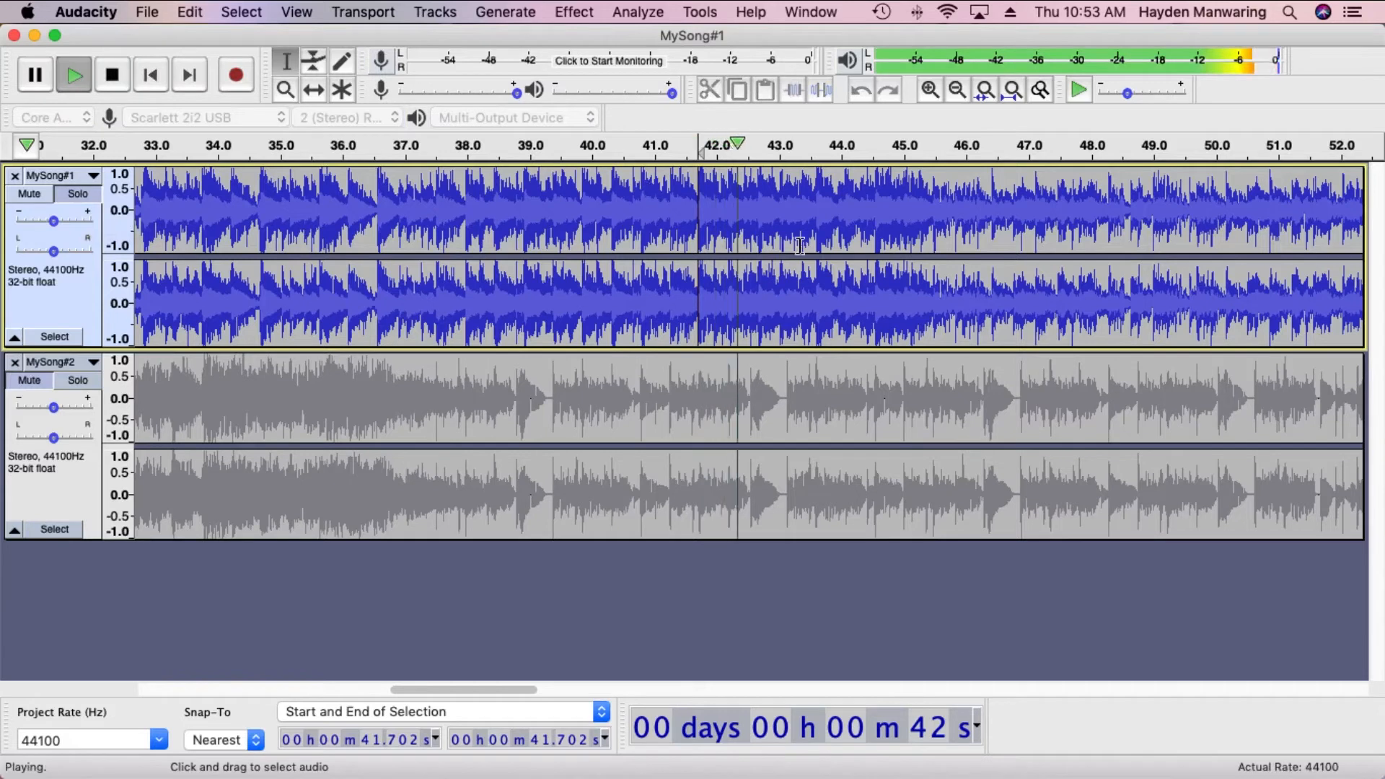
scroll(830, 248, right, 3)
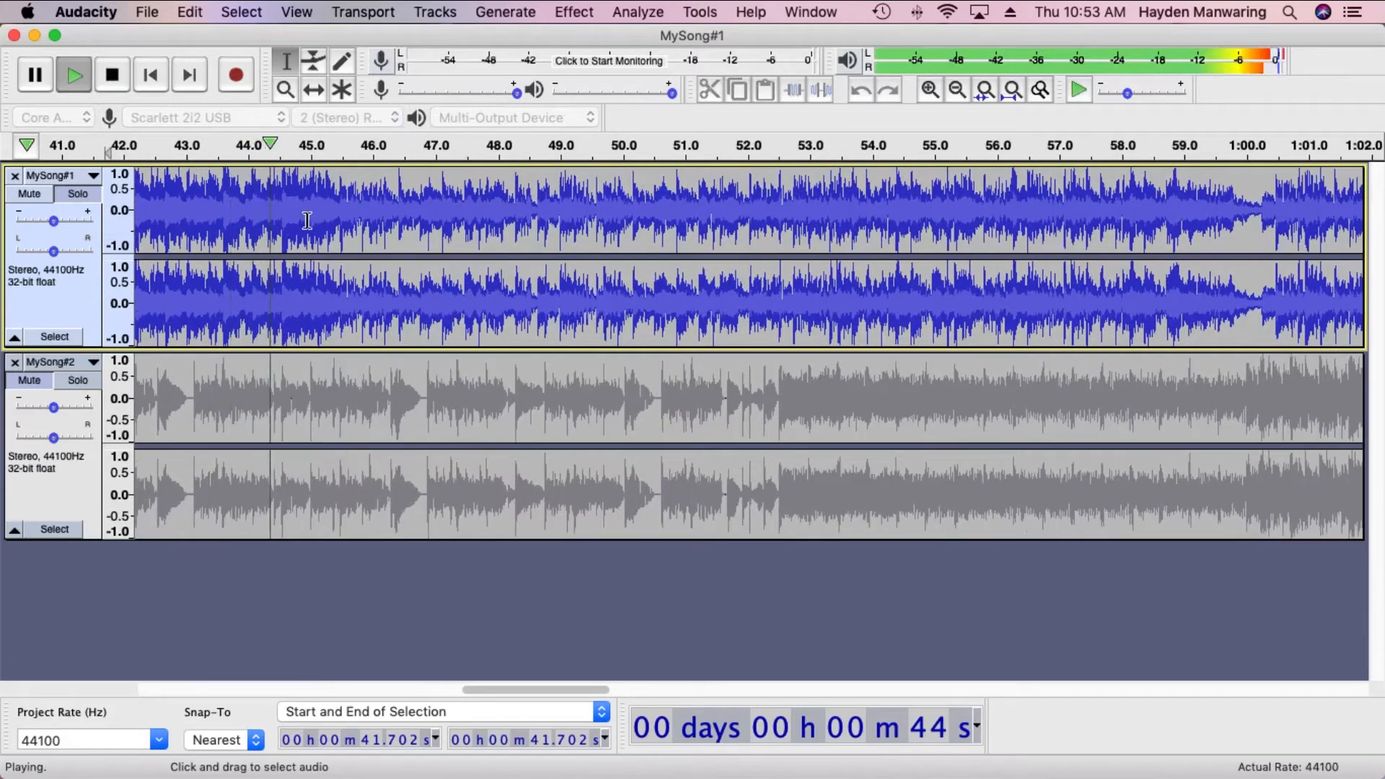
scroll(566, 215, left, 6)
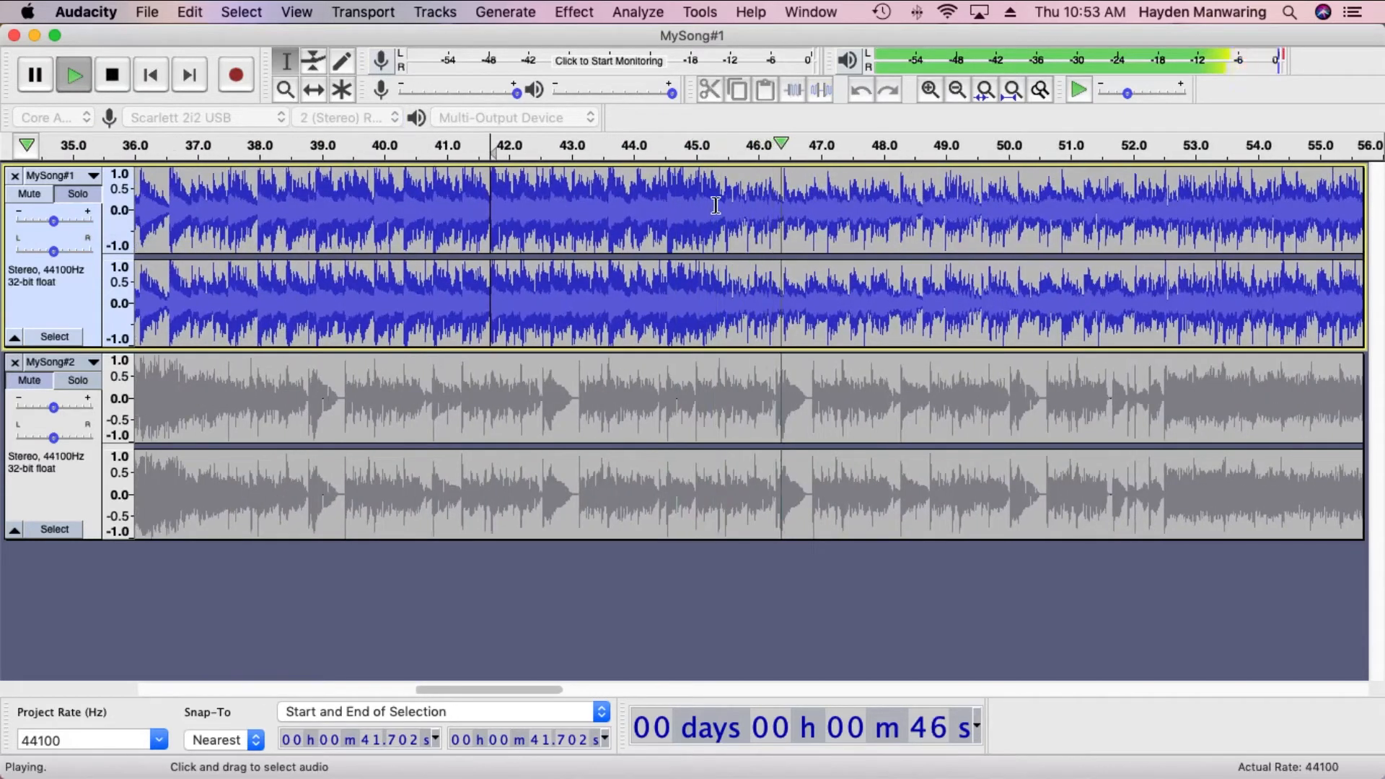
key(space)
Examine MySong#1's waveform up close between about 45.4 and 45.9 seconds to locate the beats where the section changes.
click(723, 196)
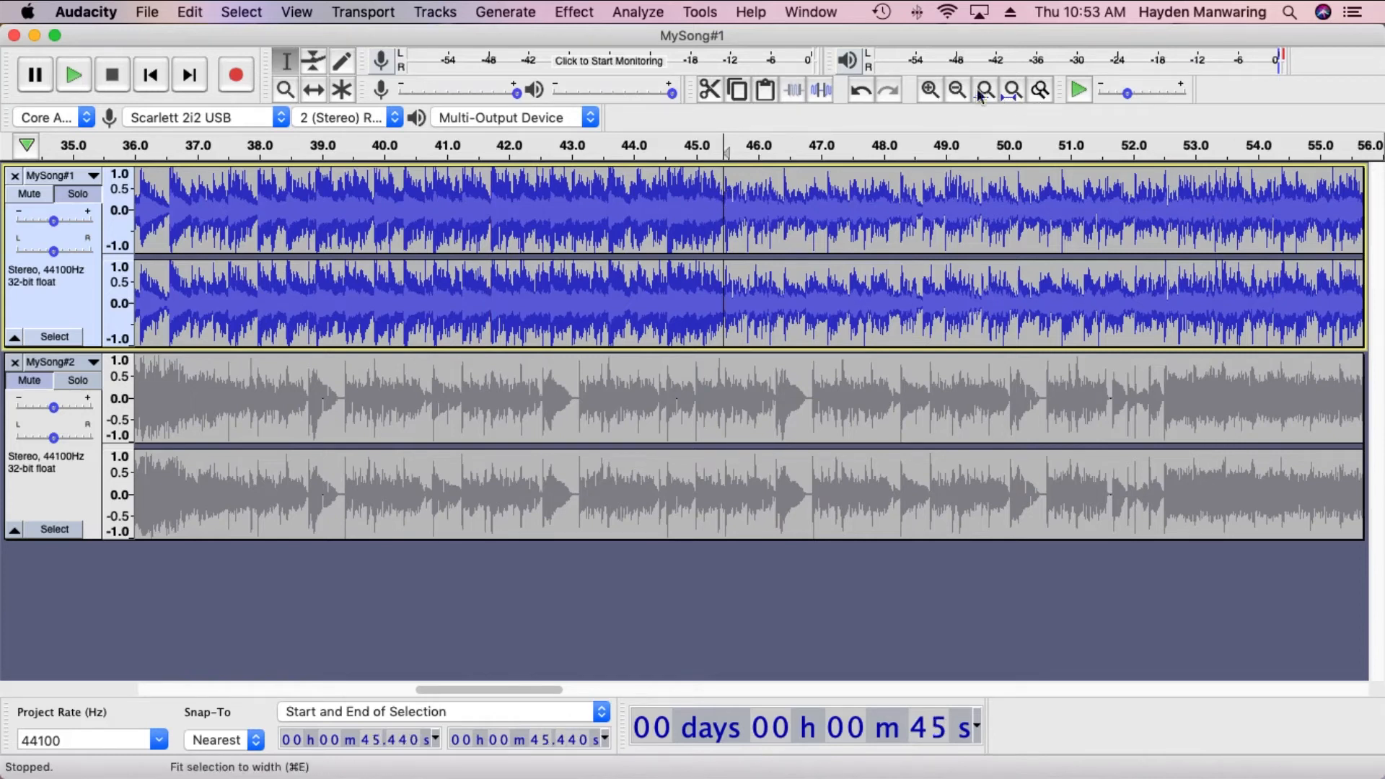
click(934, 93)
click(935, 92)
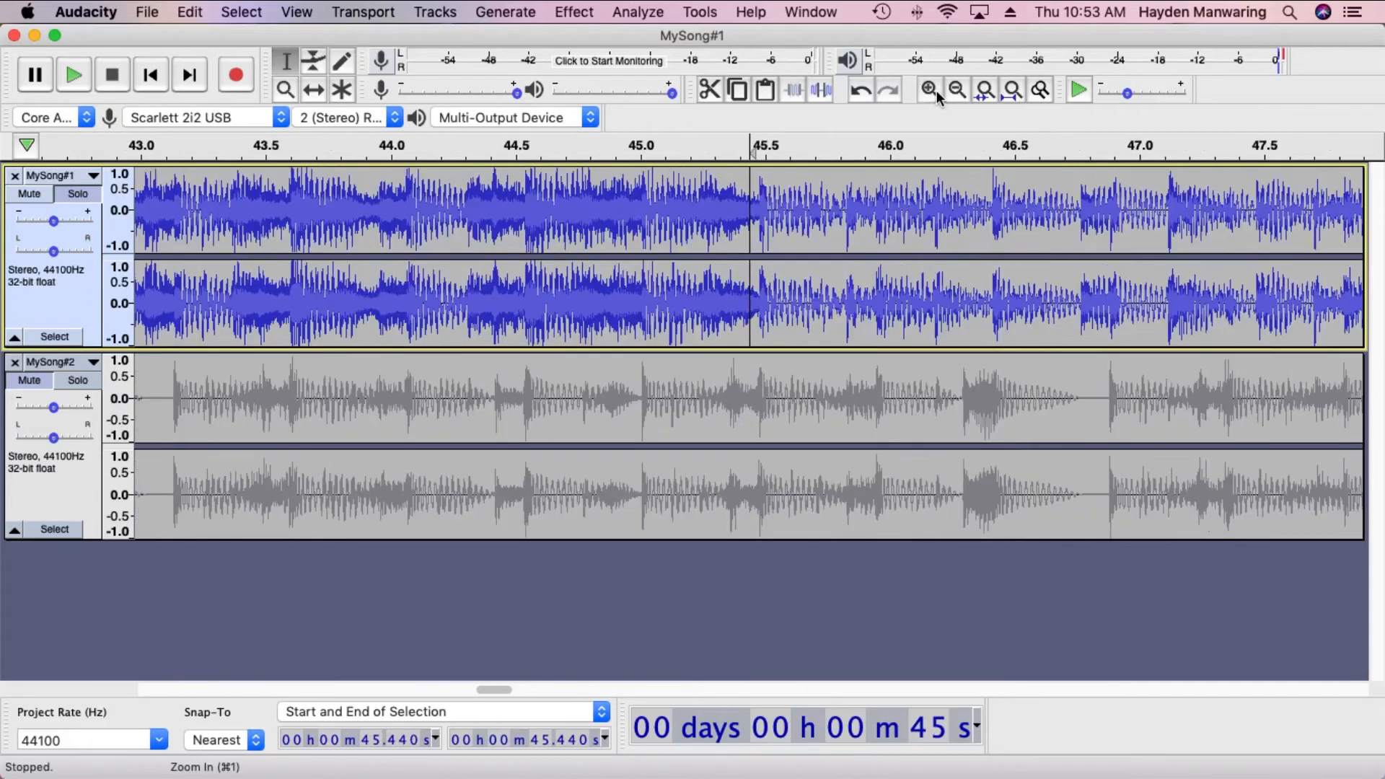
click(797, 191)
drag(757, 204, 808, 211)
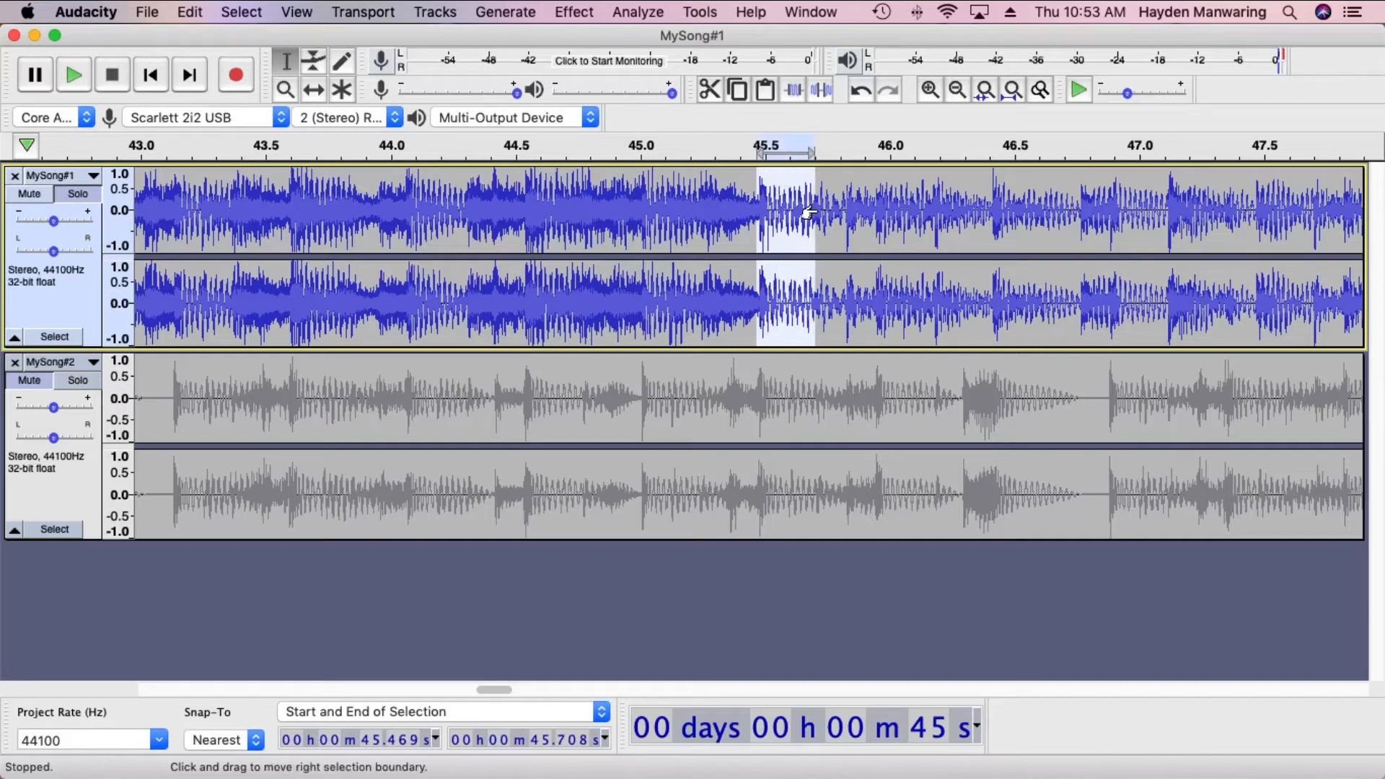
click(826, 202)
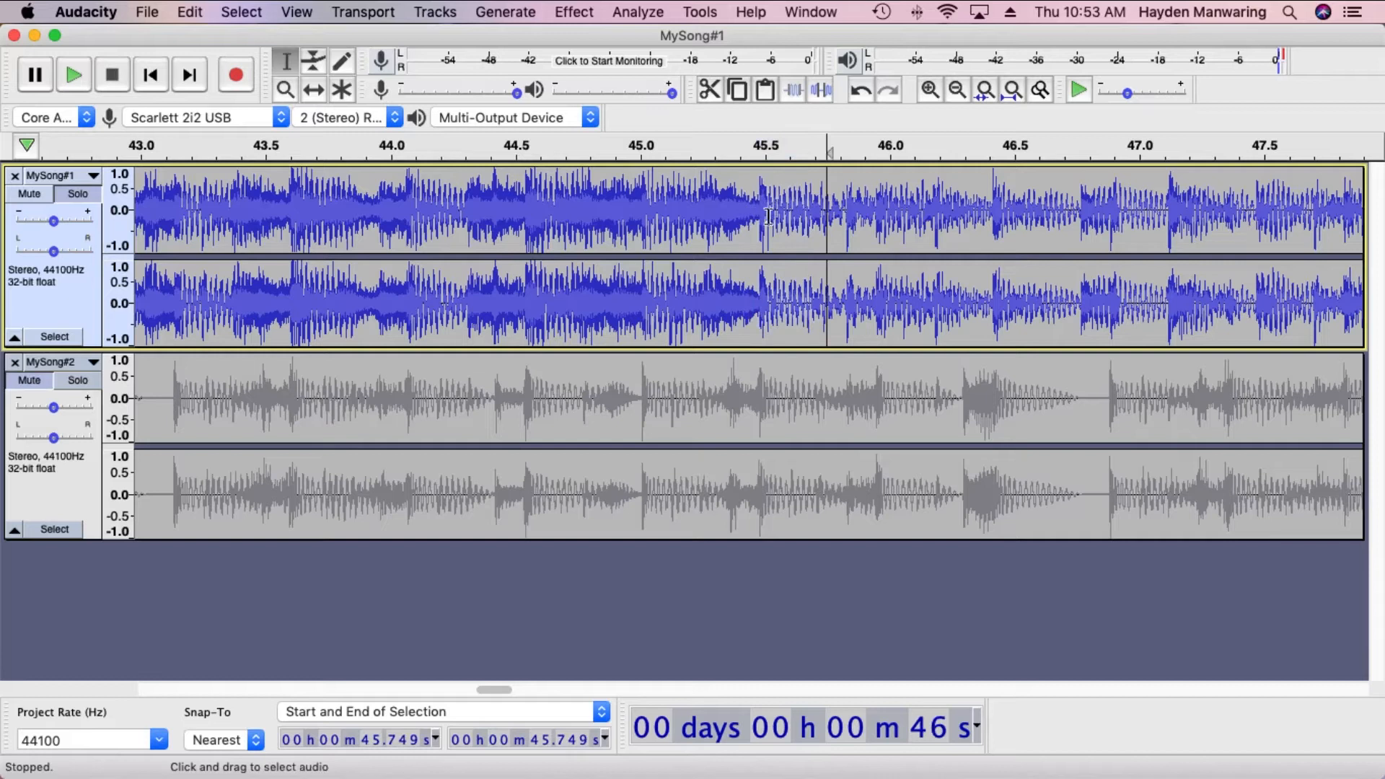
click(822, 203)
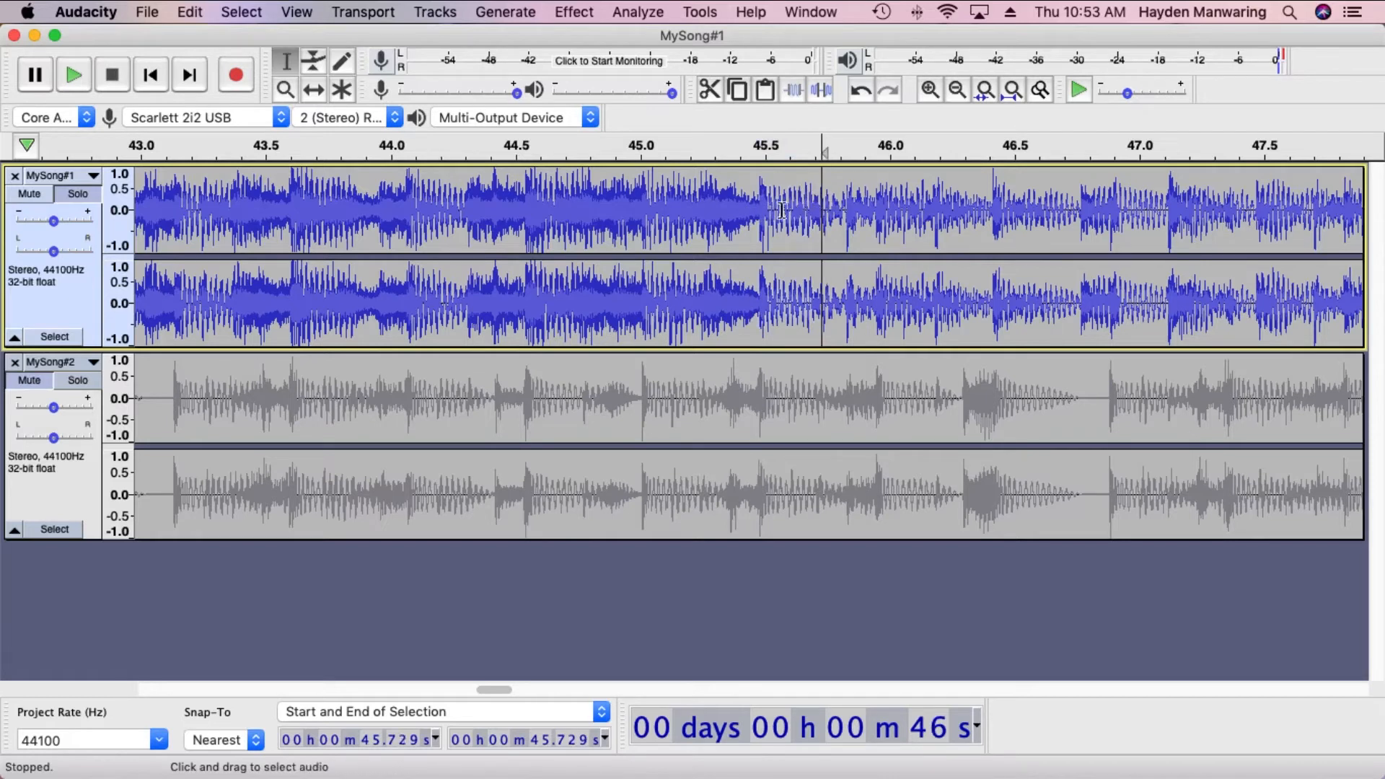
drag(832, 208, 861, 208)
click(869, 208)
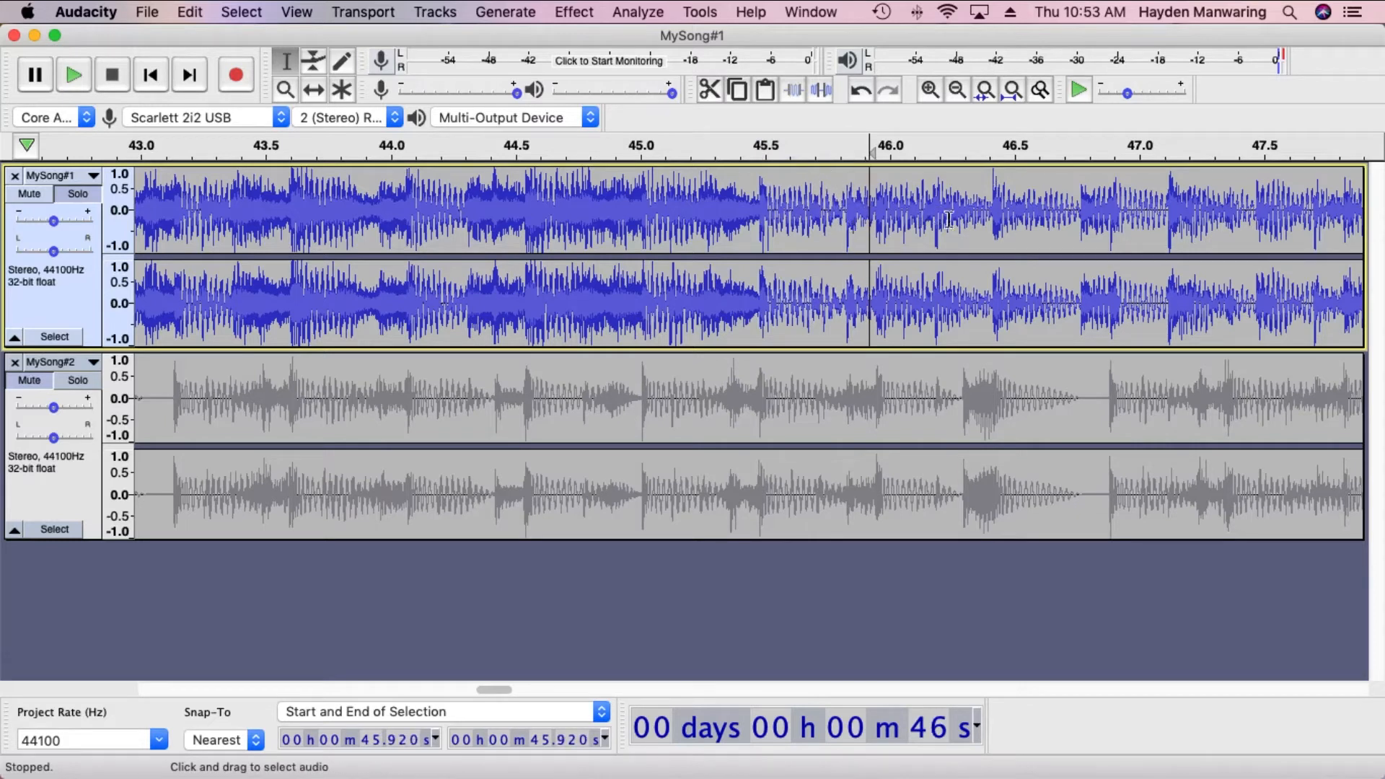
Delete everything in the MySong#1 track from about 45.79 seconds to its end.
click(836, 189)
drag(836, 190, 1249, 215)
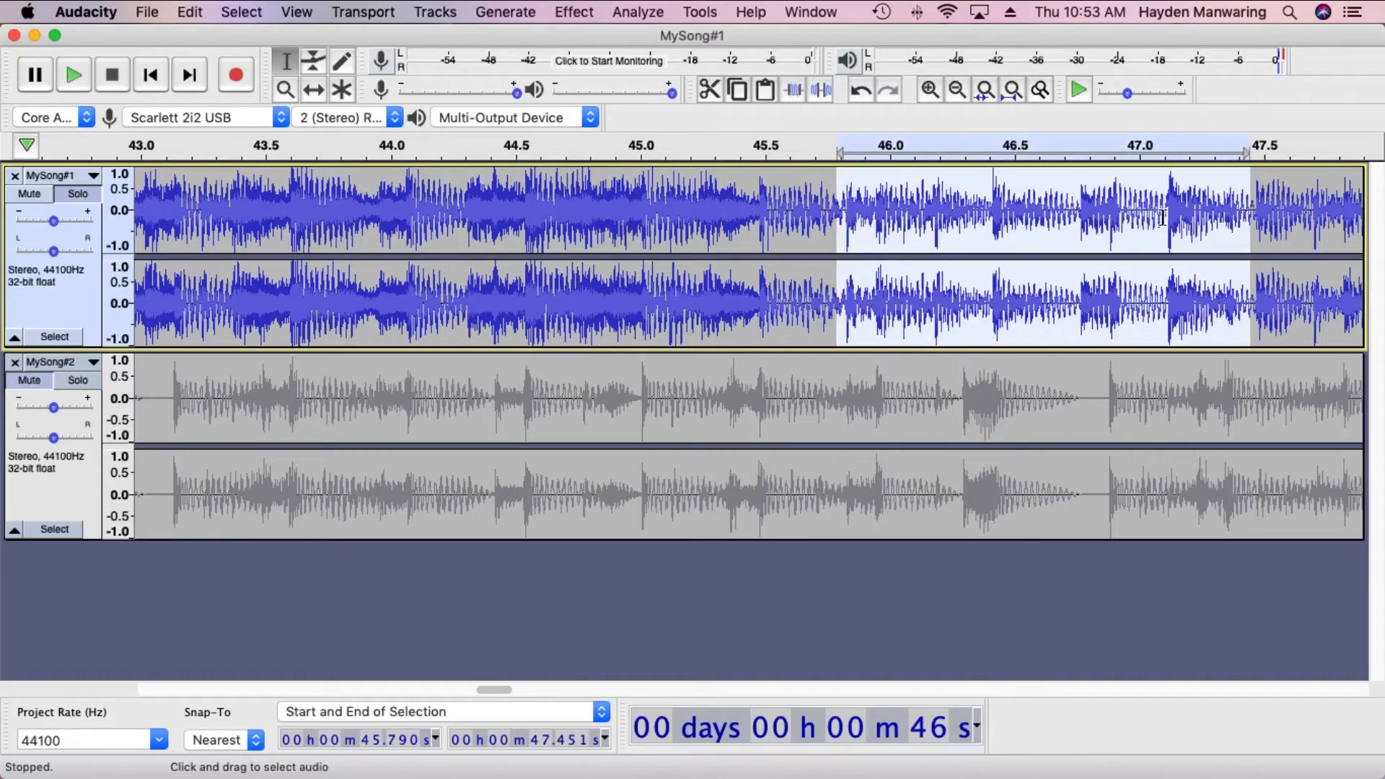
click(957, 91)
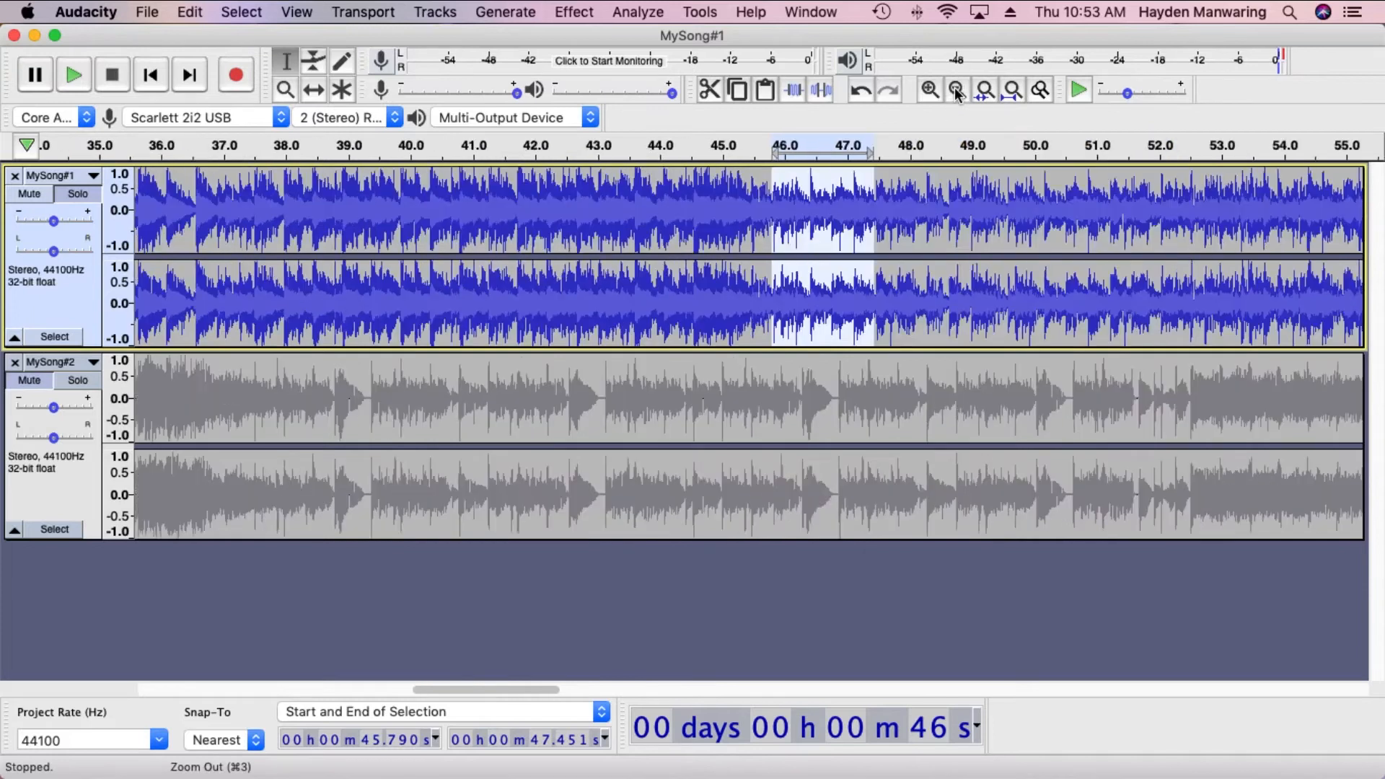
click(957, 91)
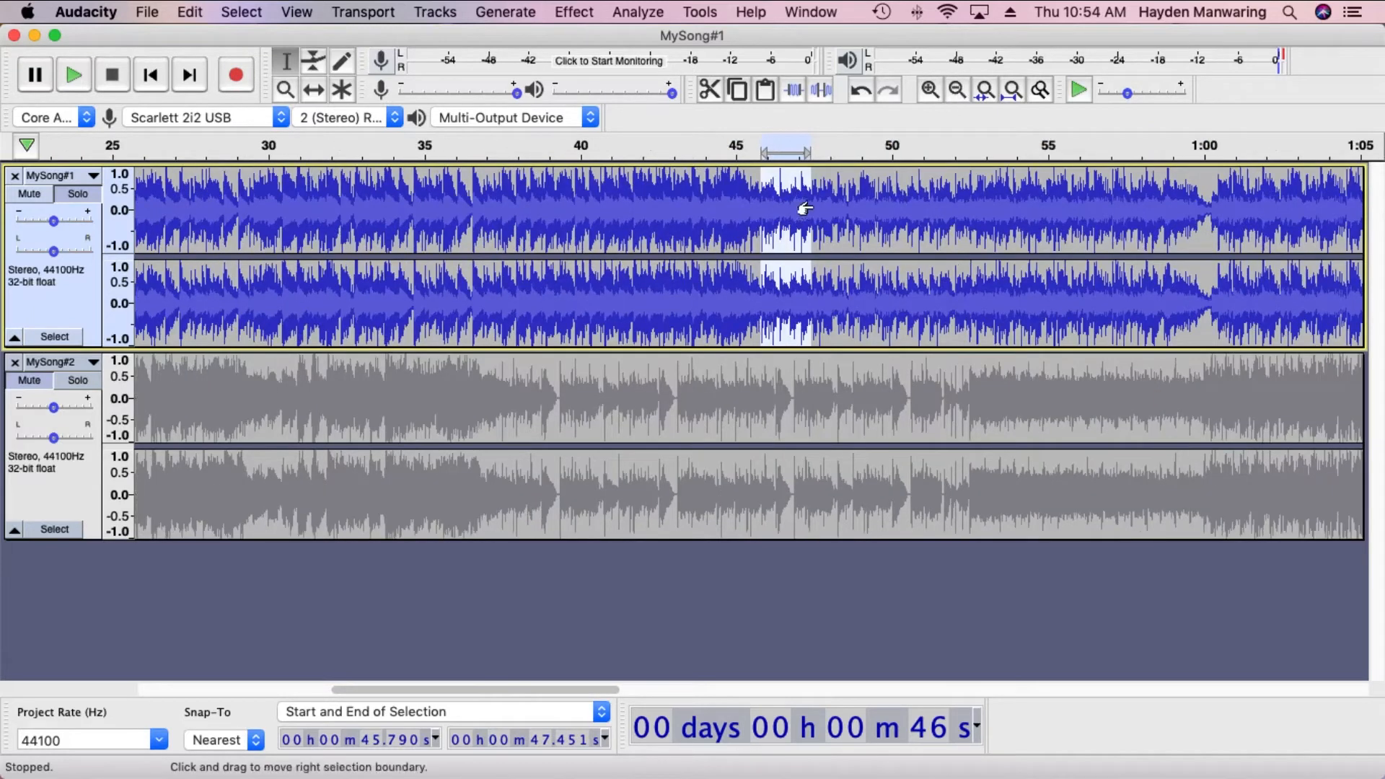
drag(803, 210, 1241, 222)
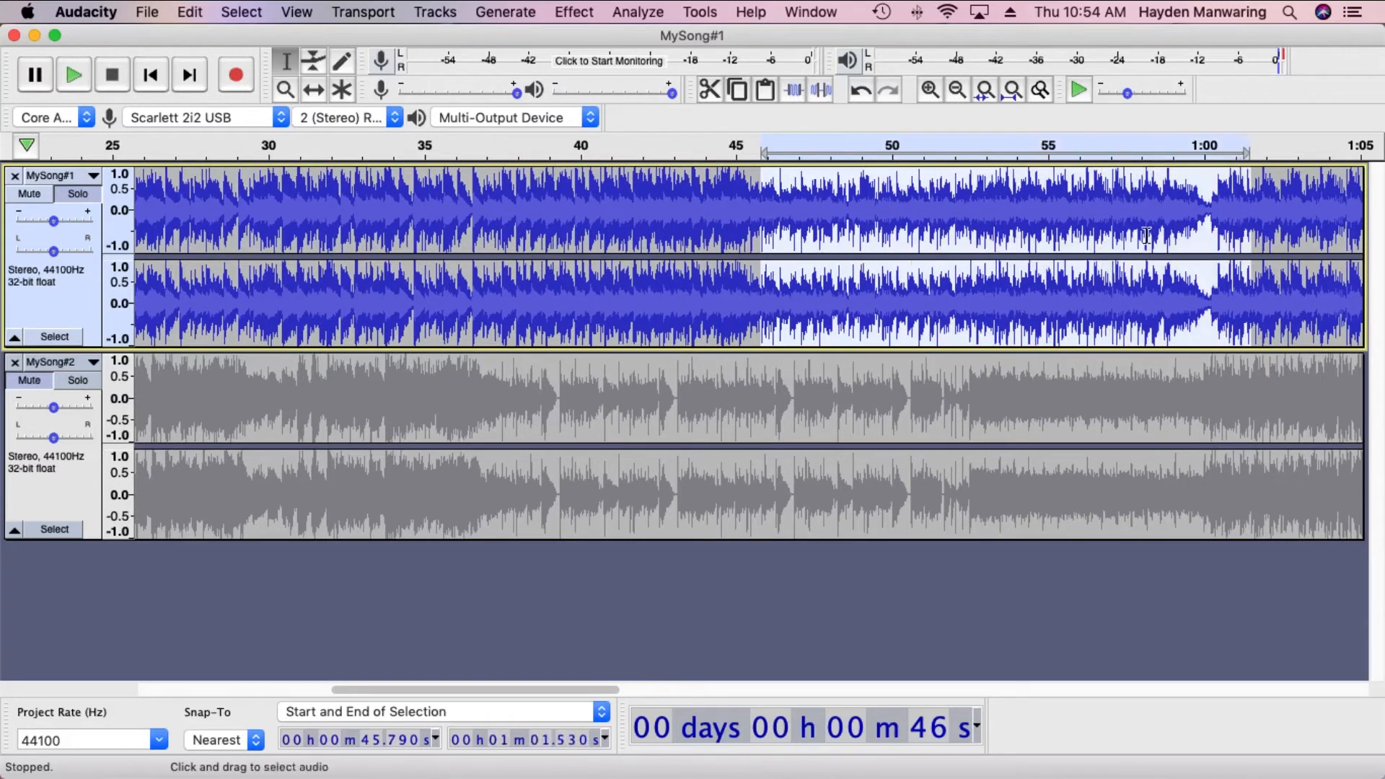
click(957, 90)
click(956, 90)
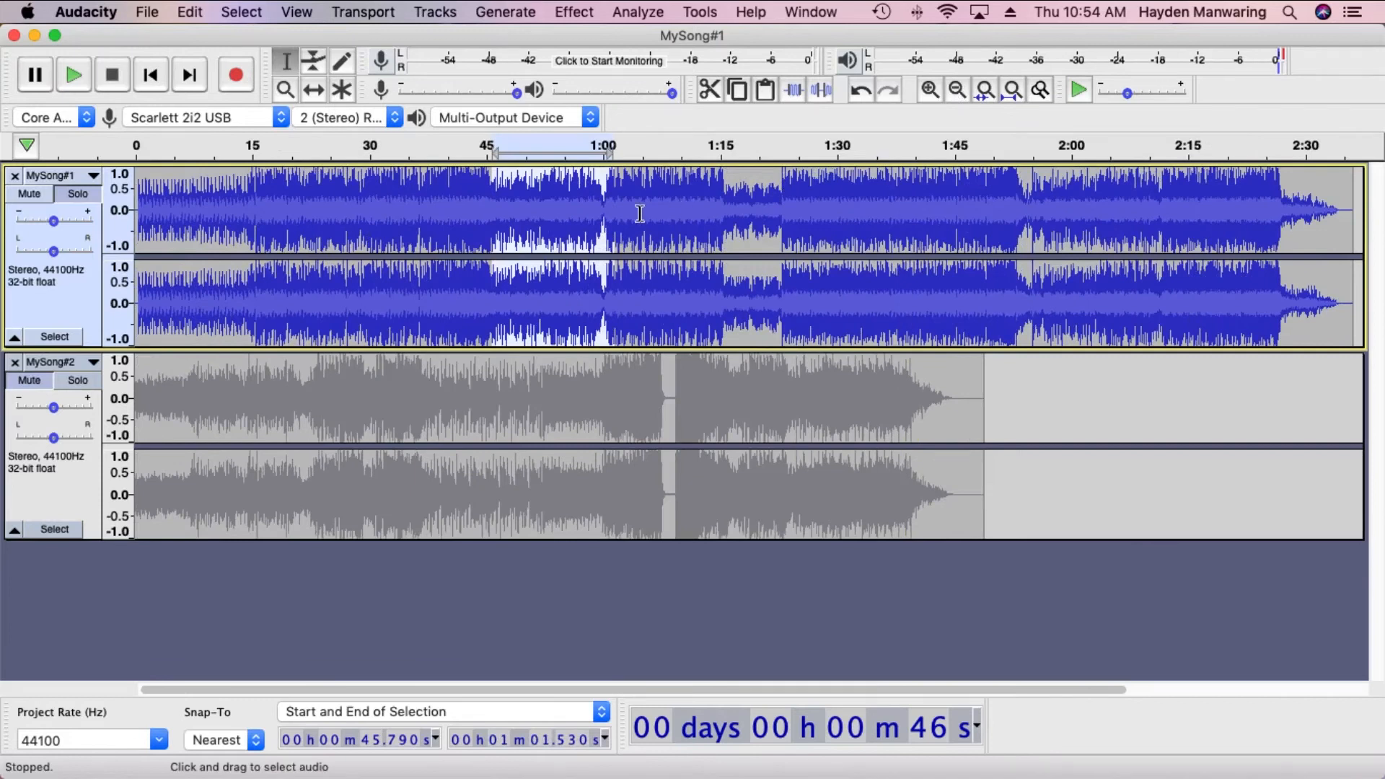
drag(609, 217, 1376, 252)
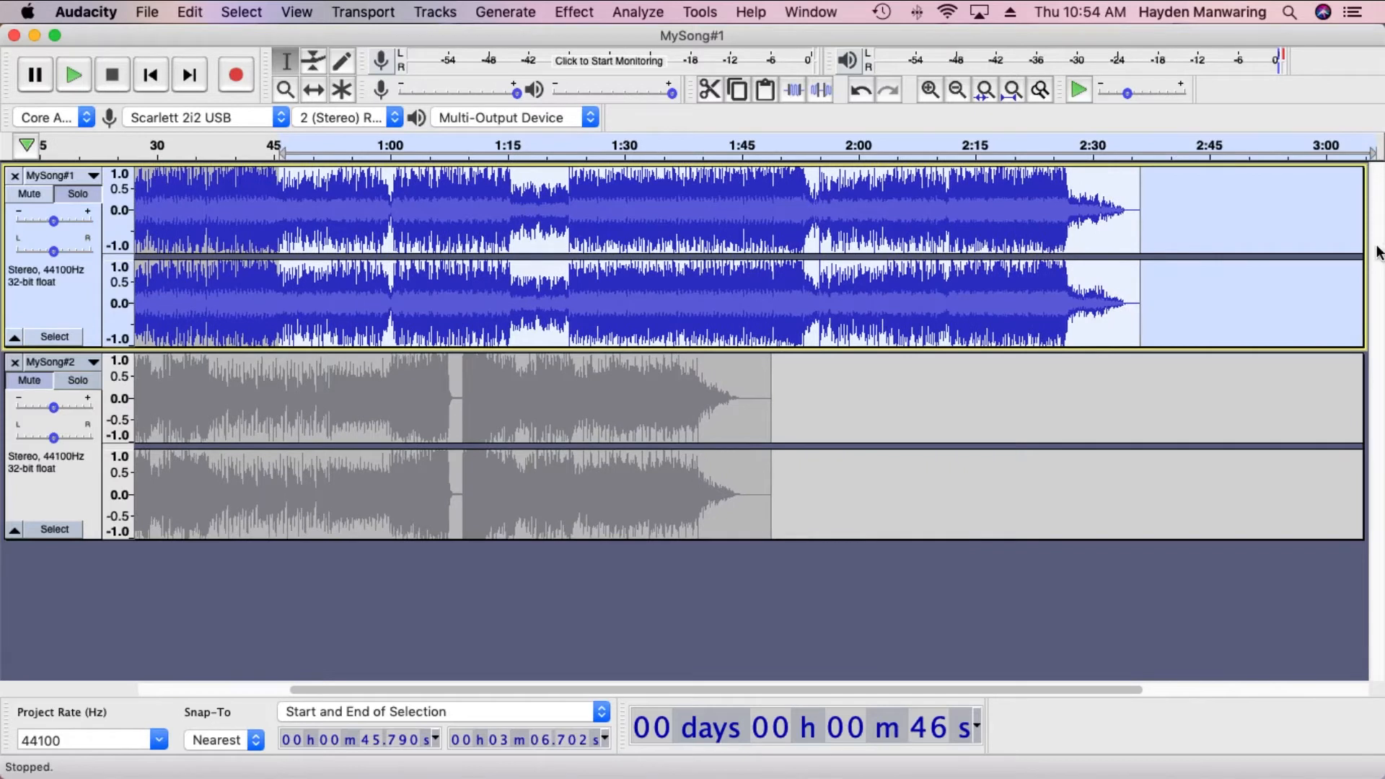
key(BackSpace)
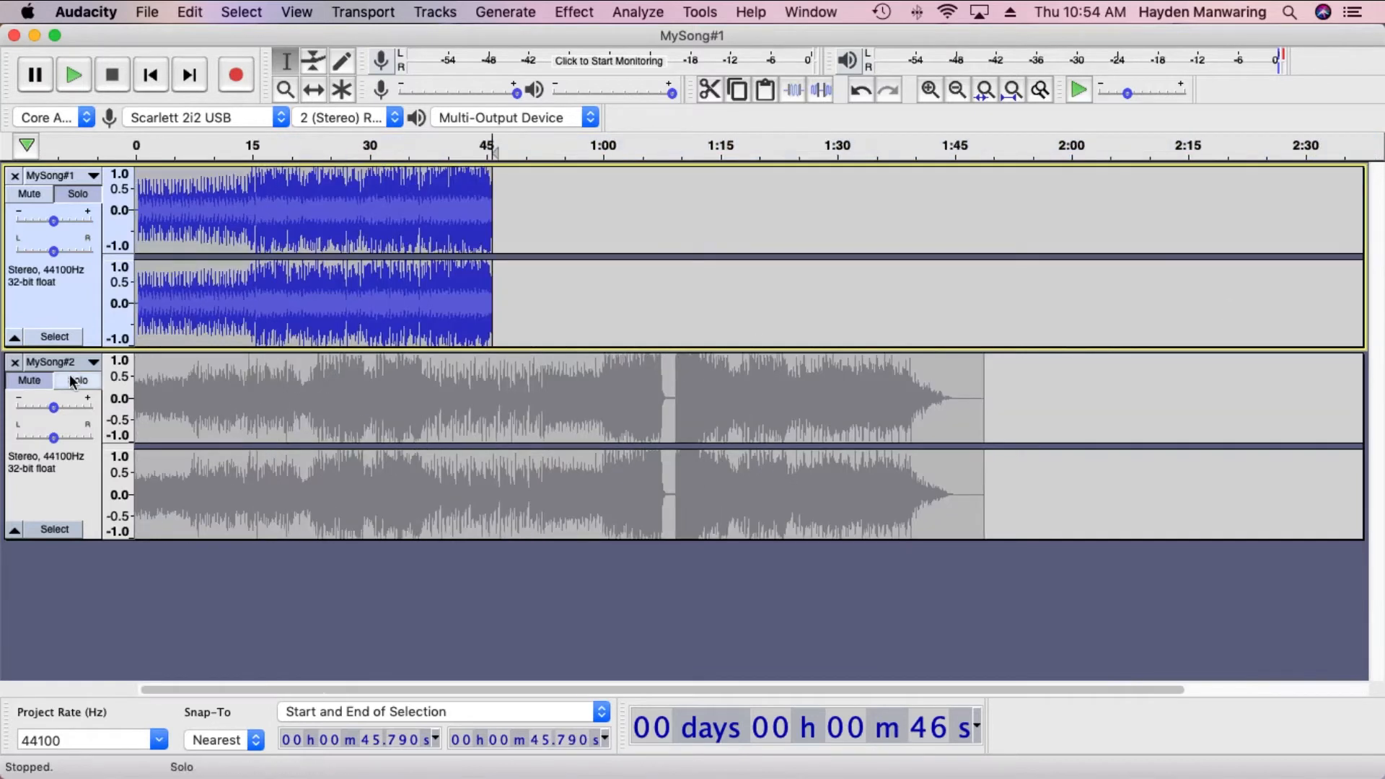
Solo the MySong#2 track and play it from about 18.8 seconds into the dip in its waveform.
click(72, 381)
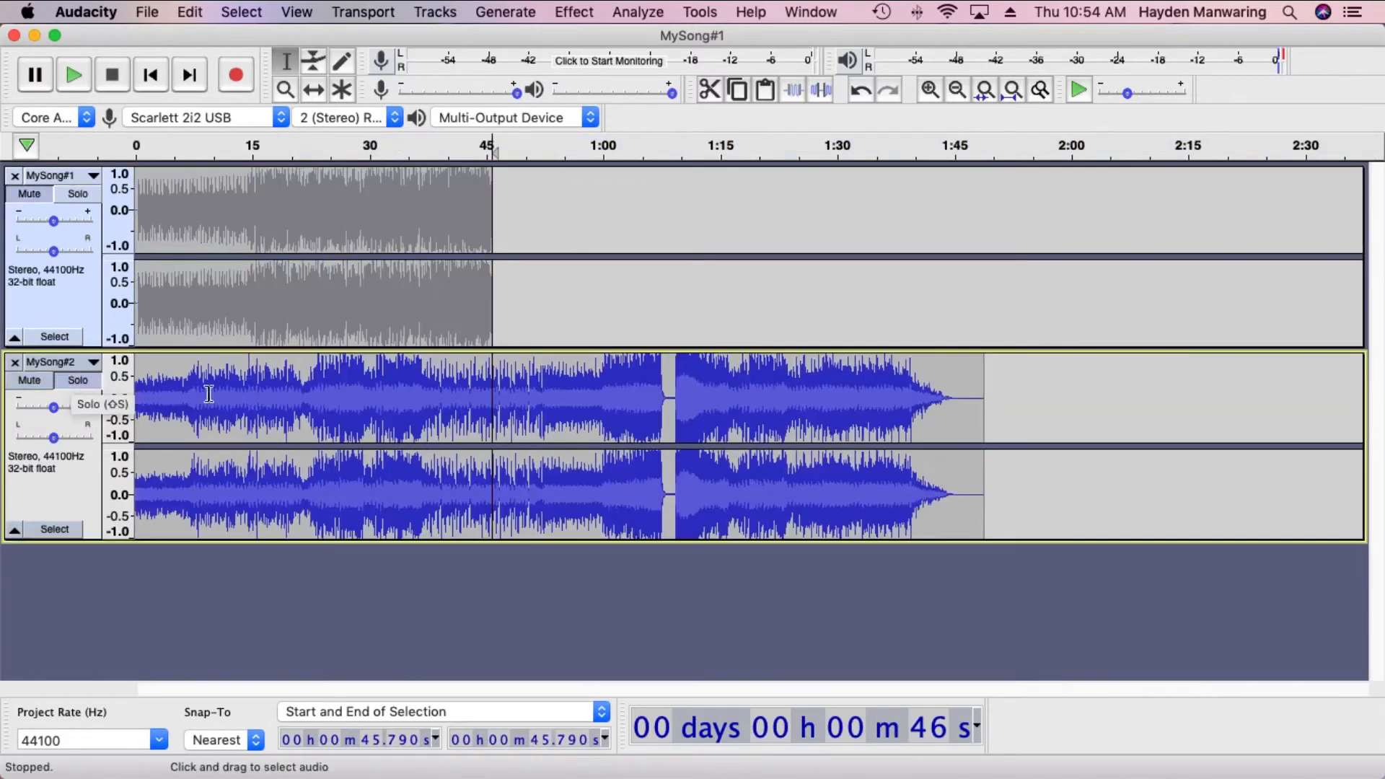
click(315, 390)
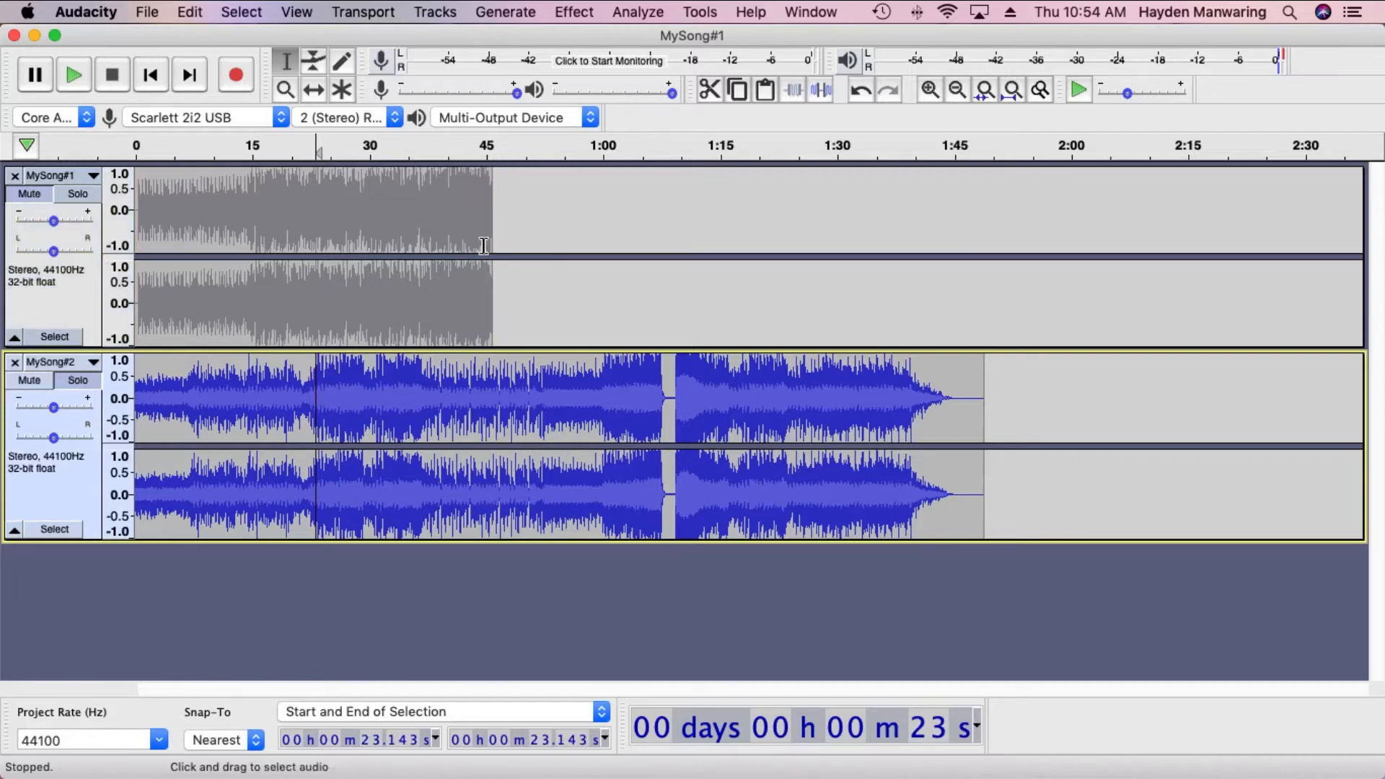
click(930, 90)
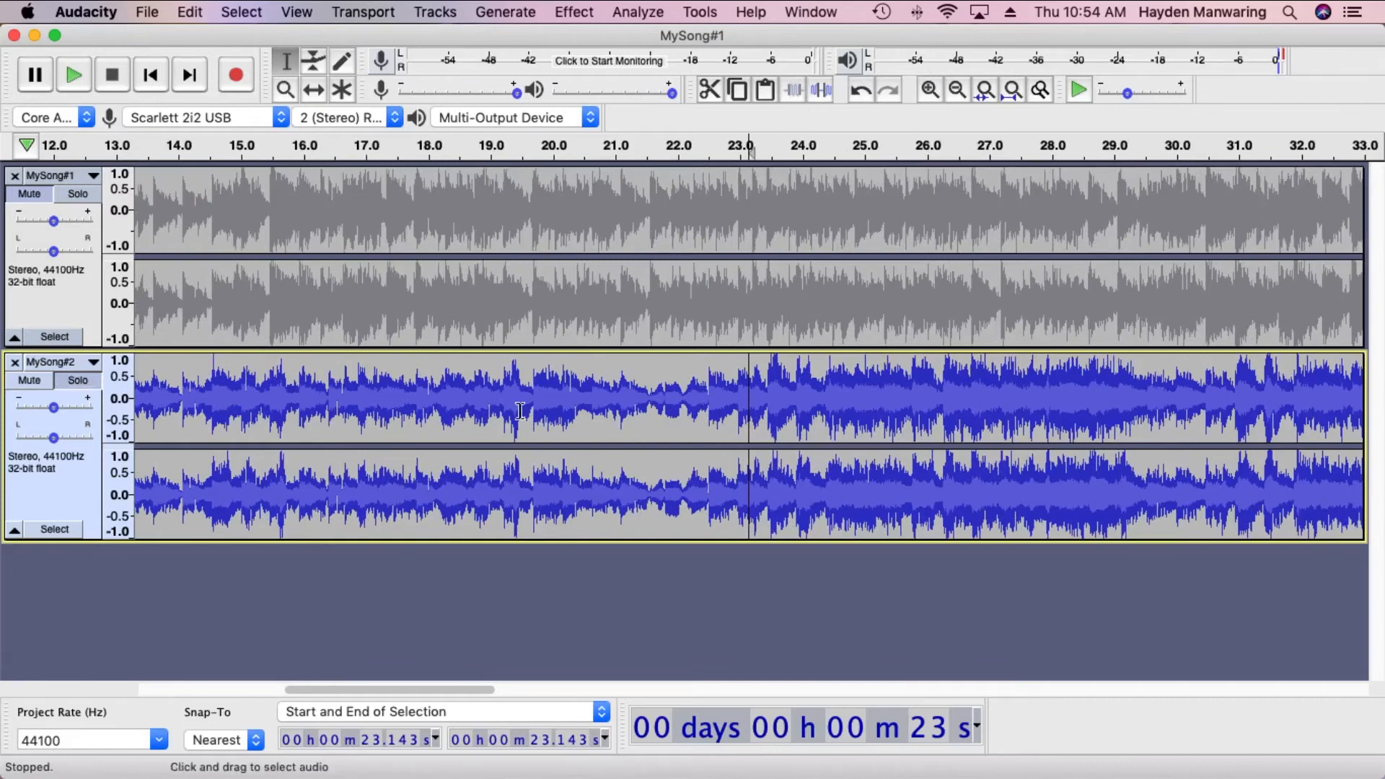
click(475, 396)
key(space)
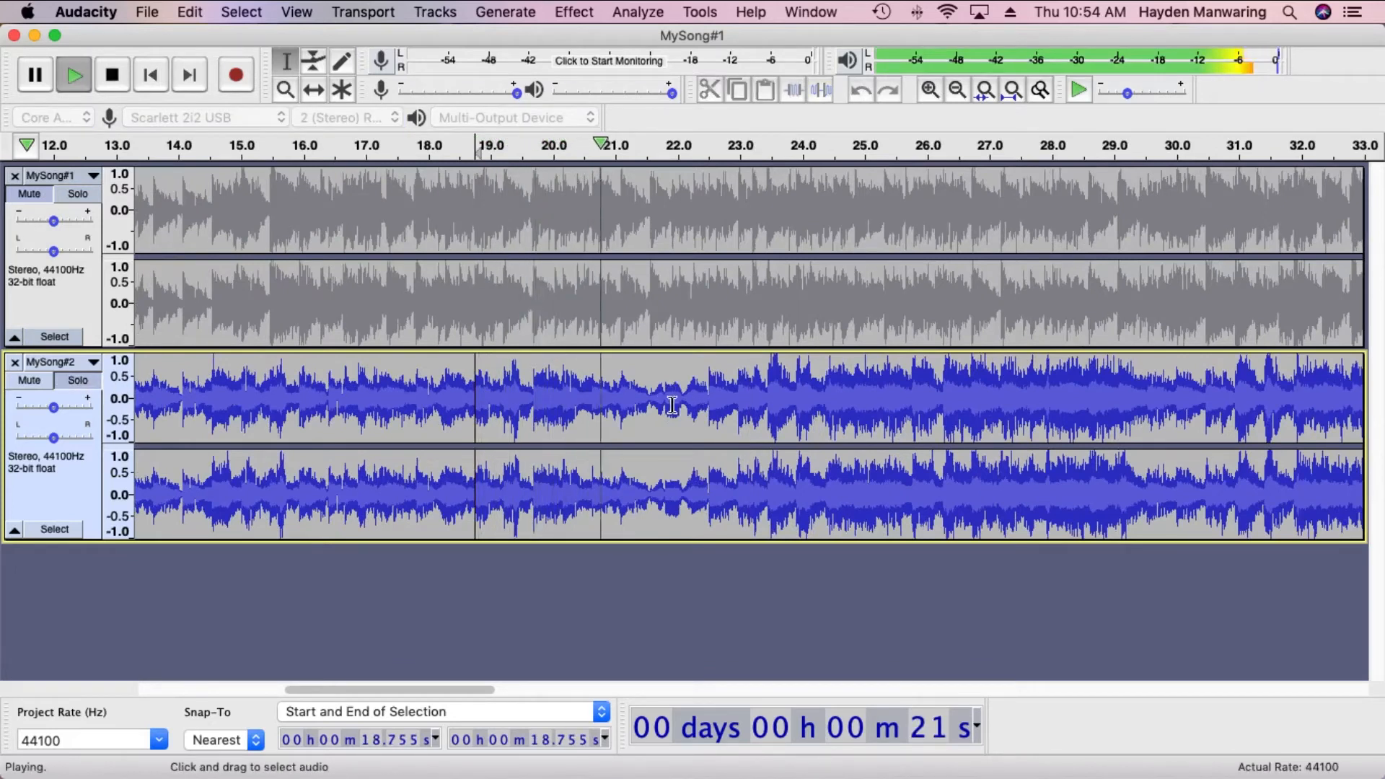
key(space)
Delete the opening of the MySong#2 track from its start up to the beat at about 22.5 seconds.
click(706, 390)
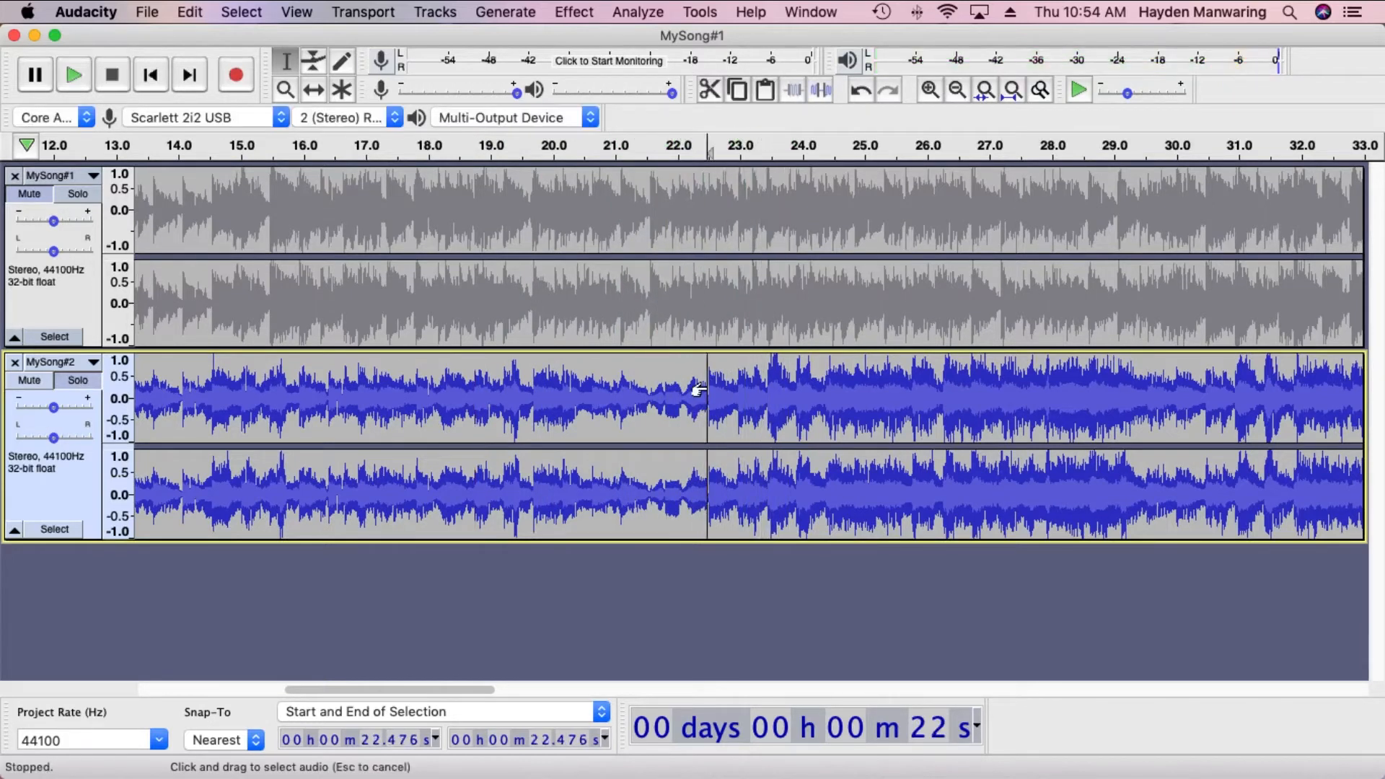
click(930, 89)
click(929, 89)
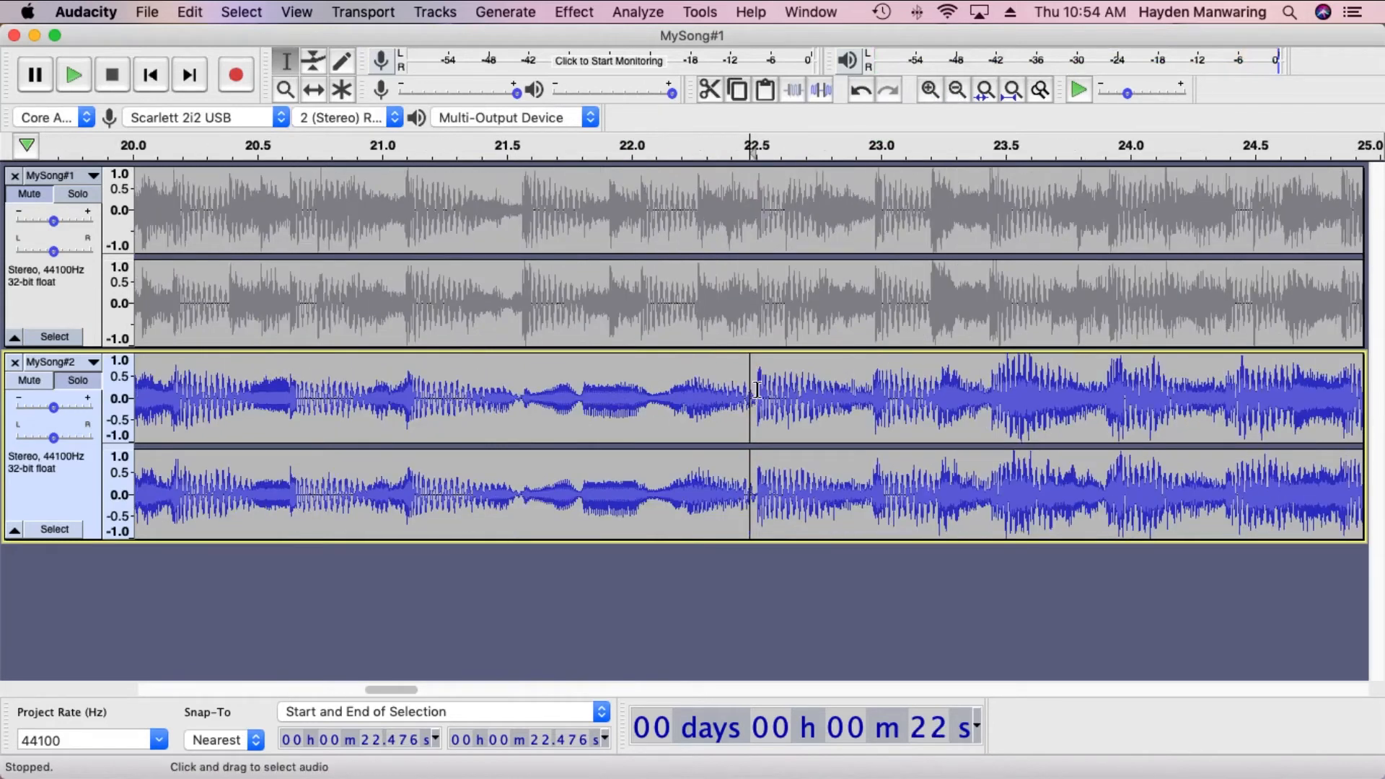
drag(755, 390, 282, 397)
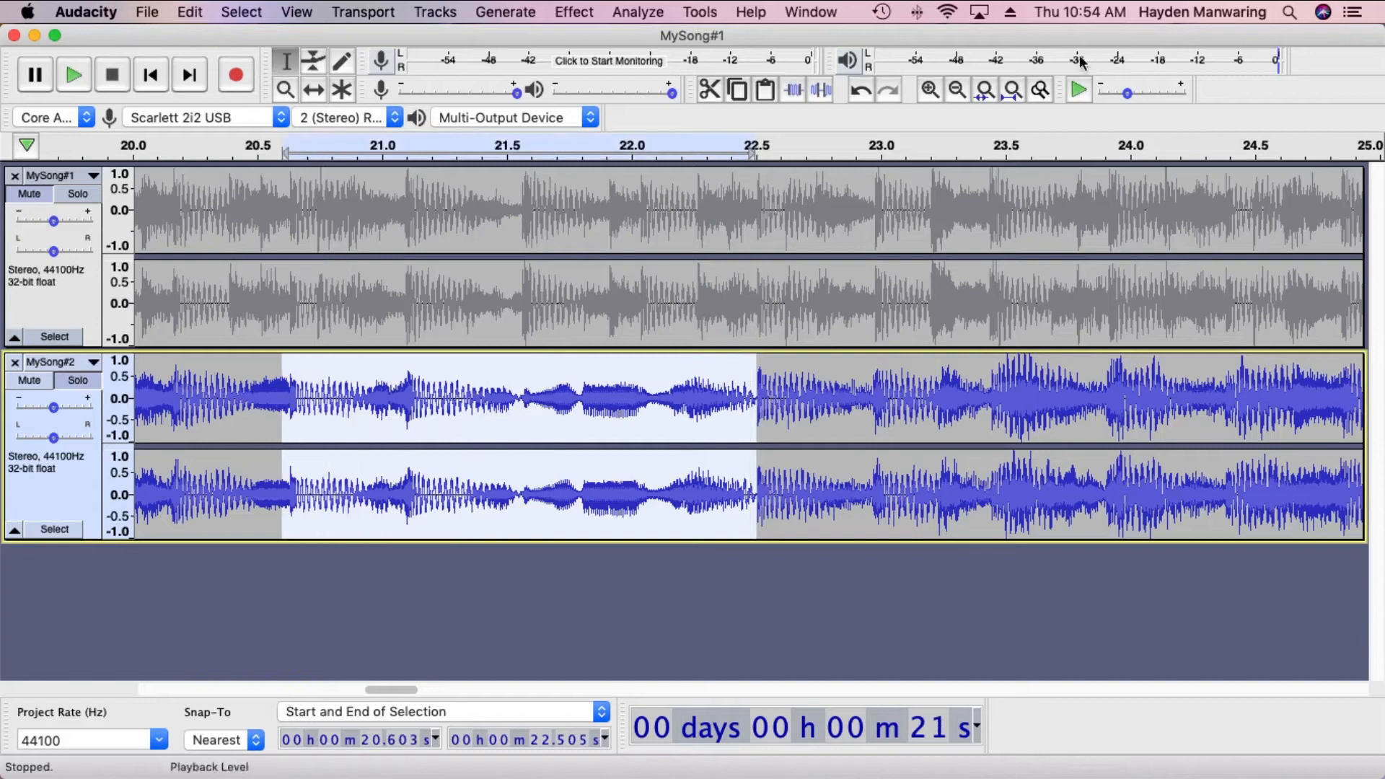
click(958, 90)
click(958, 90)
click(958, 90)
click(957, 89)
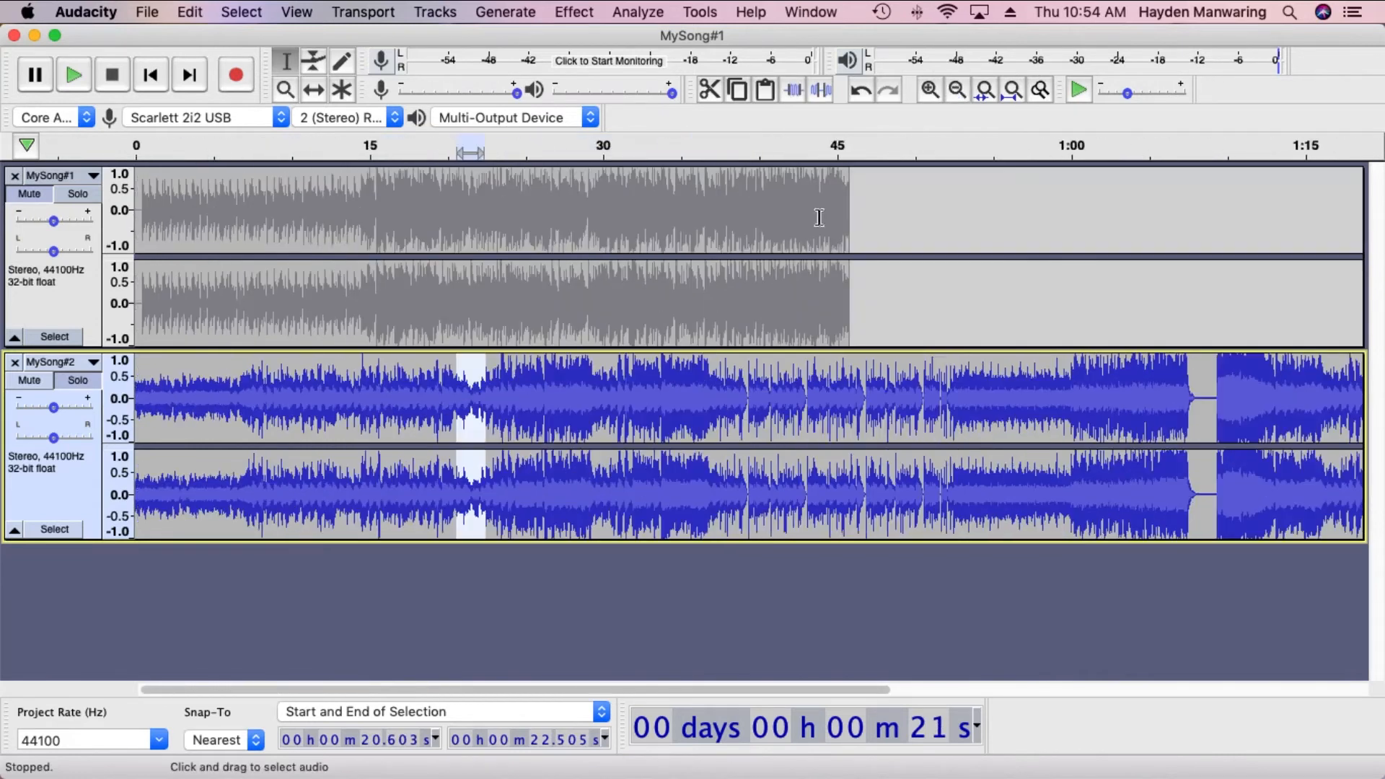
drag(467, 389, 130, 397)
mouse_move(56, 403)
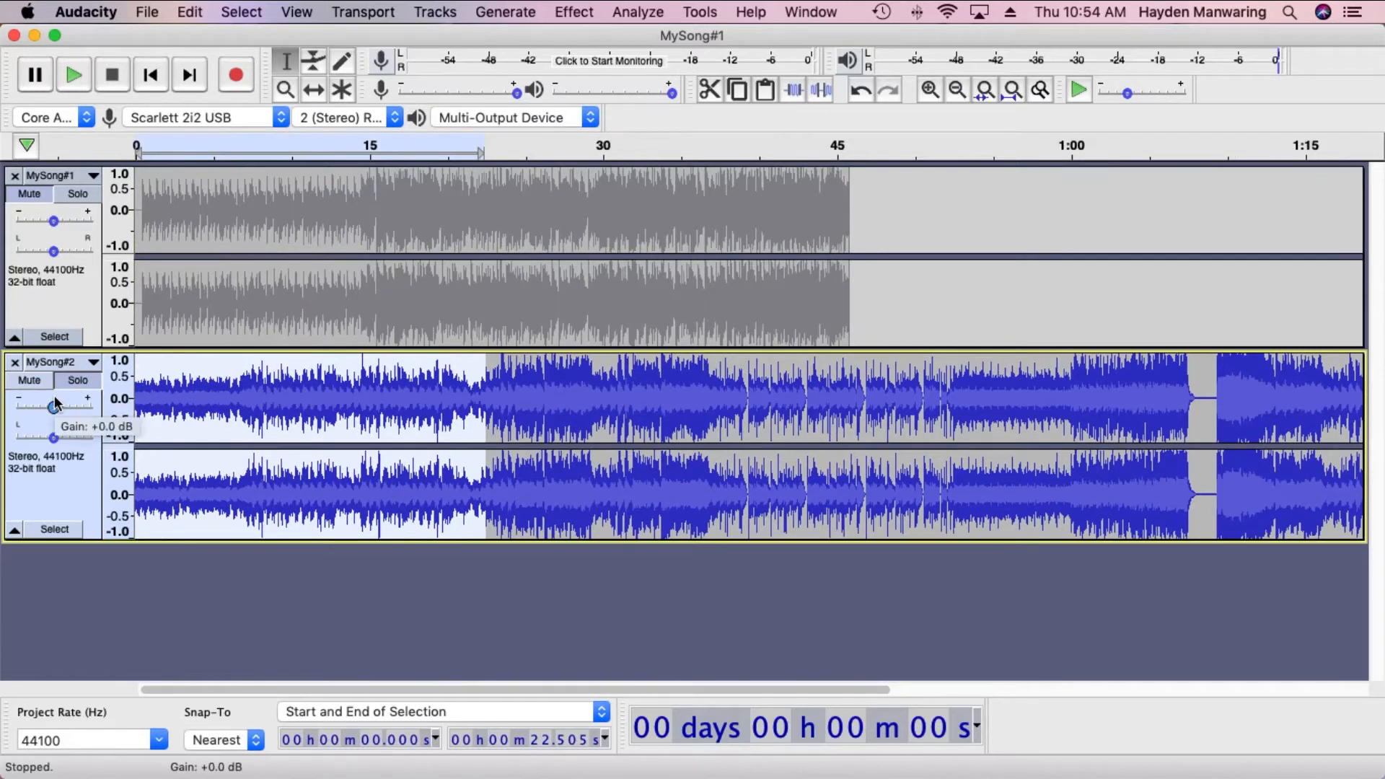
key(Delete)
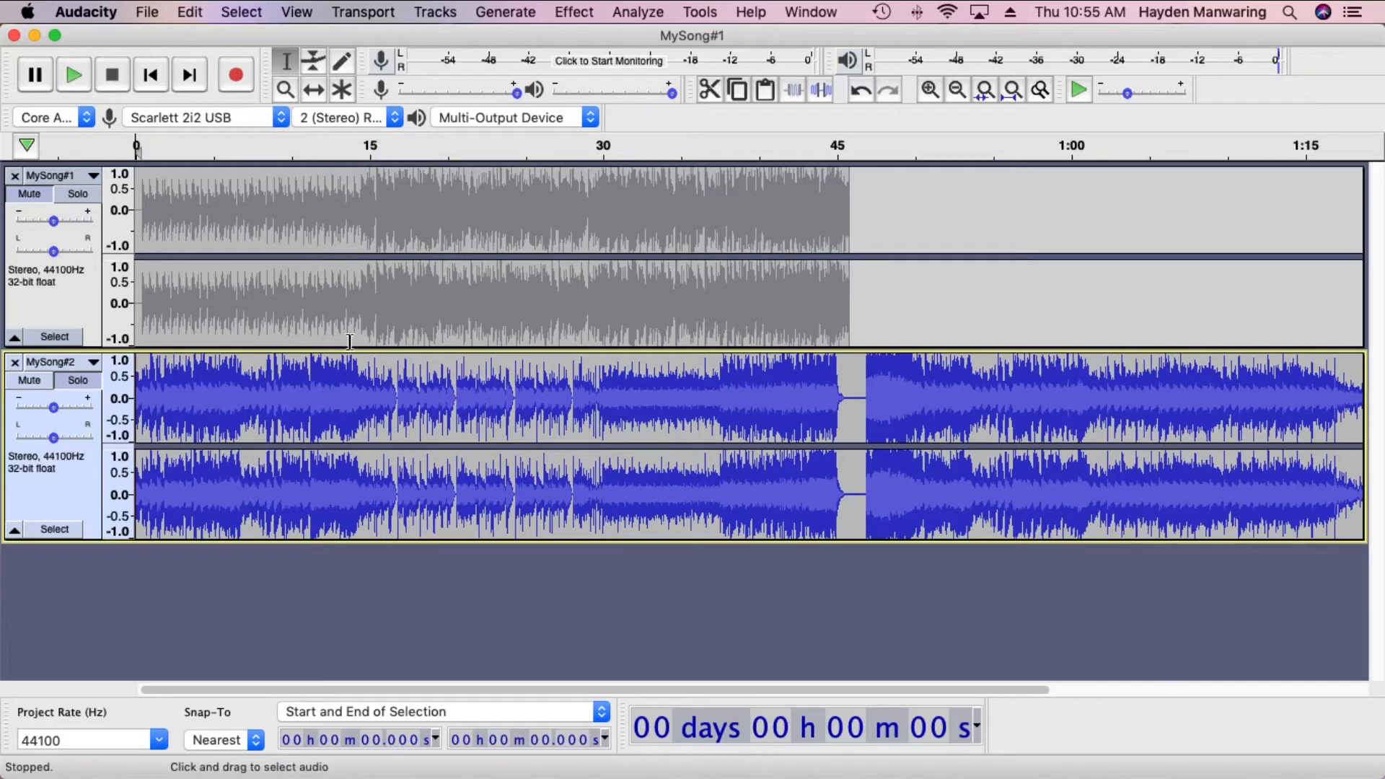
Shift the MySong#2 clip along the timeline so it starts at about 45.4 seconds, near the end of MySong#1.
click(313, 91)
drag(196, 494, 902, 533)
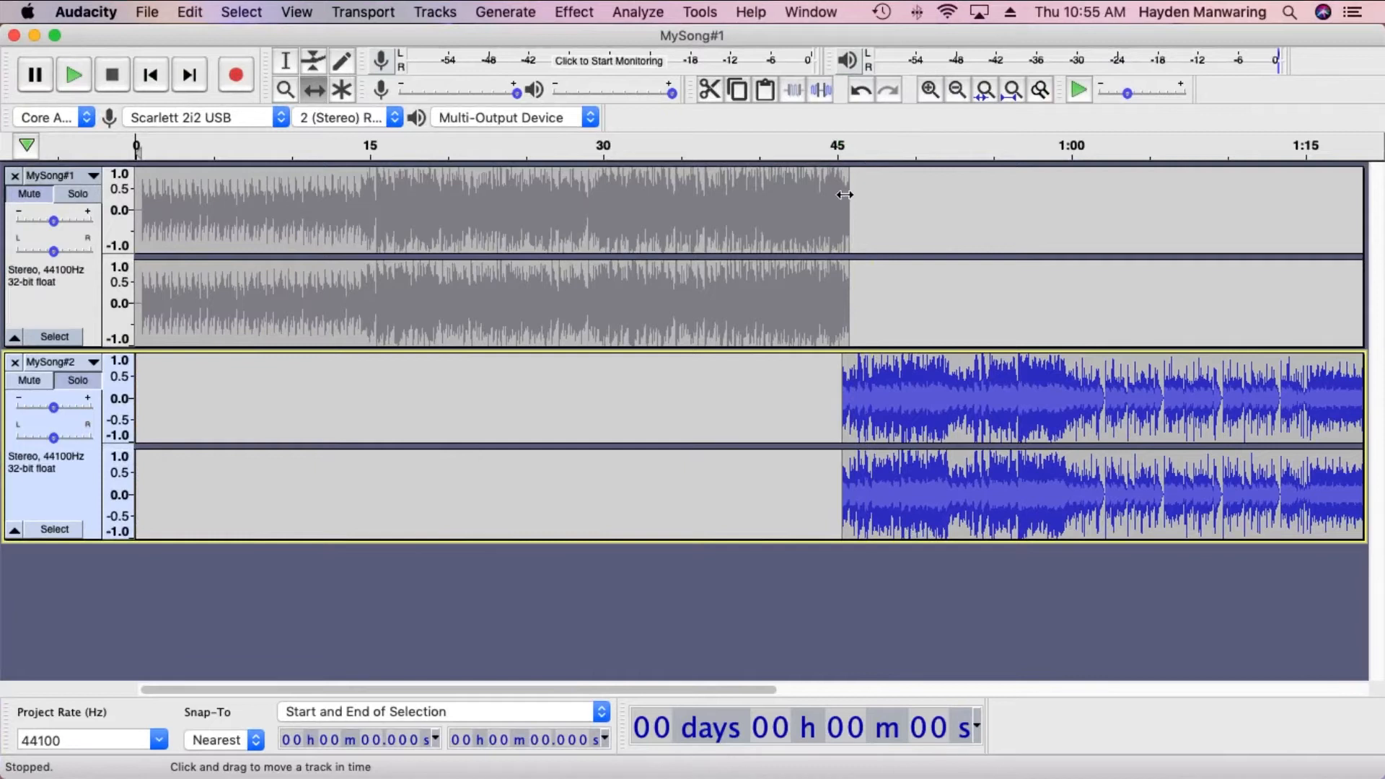
click(847, 224)
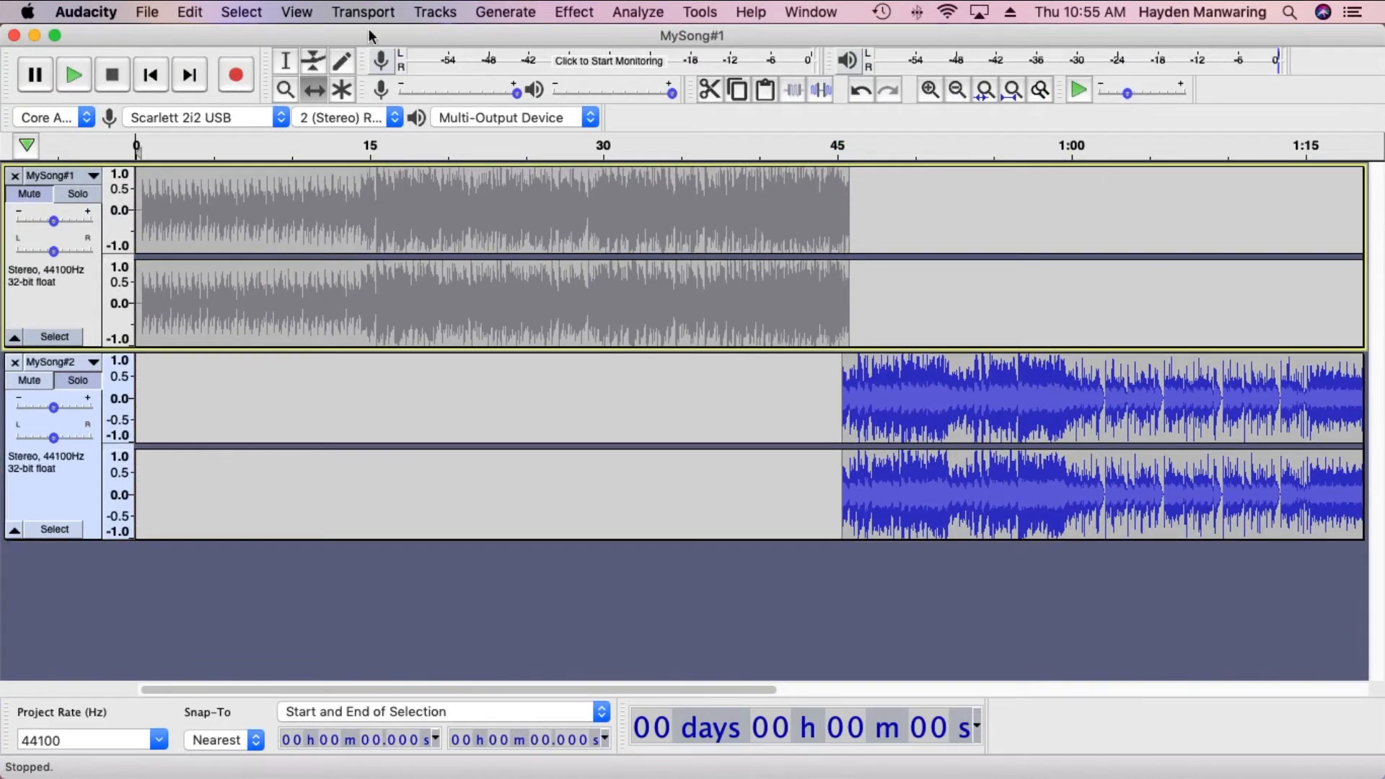
Fine-tune the MySong#2 clip's start to about 45.47 seconds so its first beat lines up with the last beat of MySong#1.
click(285, 61)
click(842, 230)
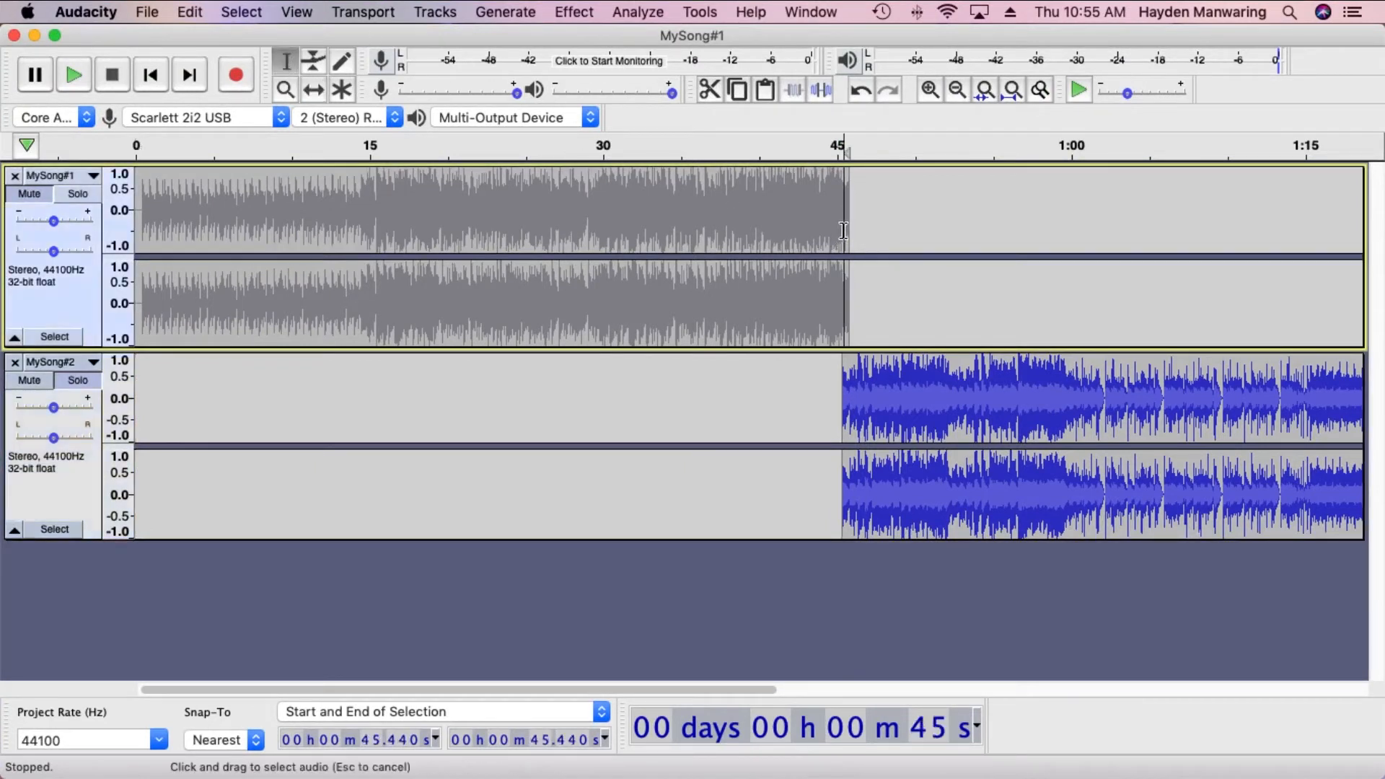
click(930, 91)
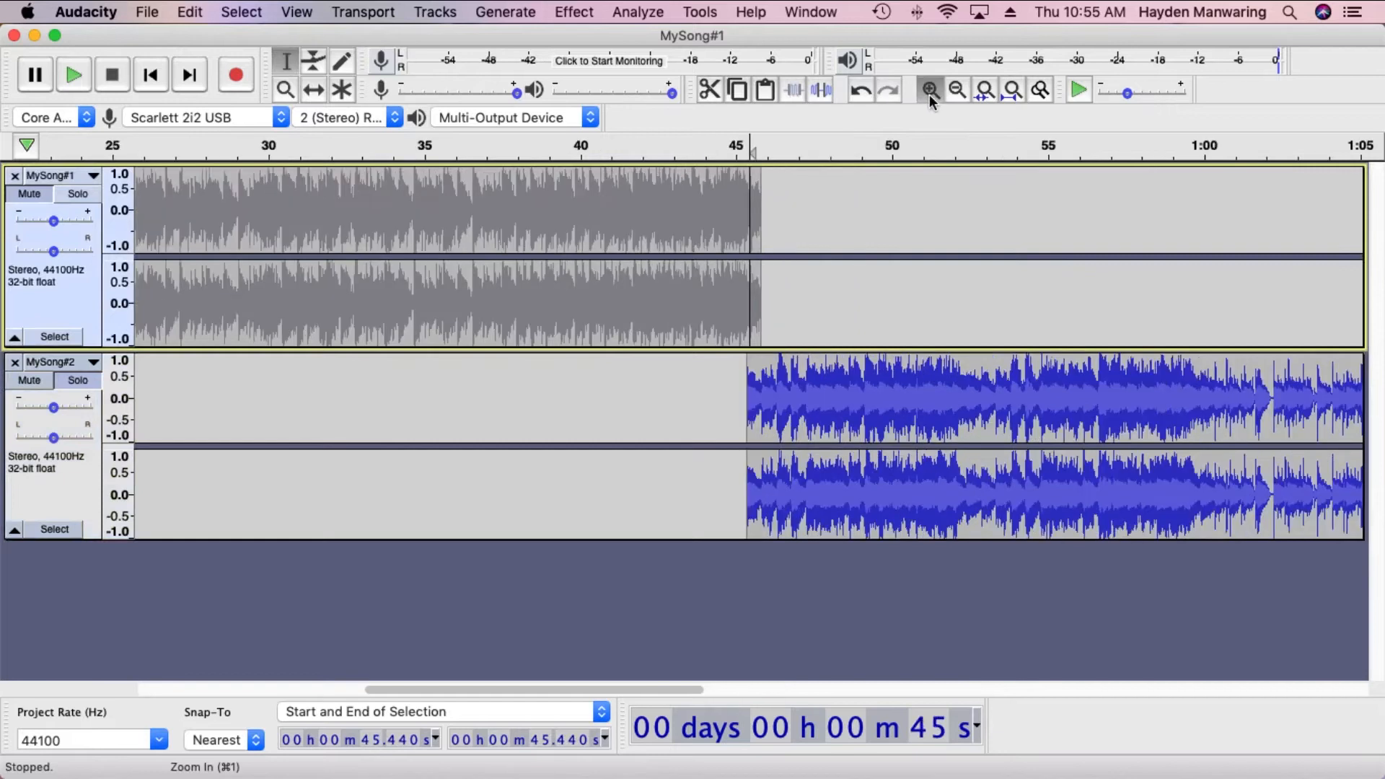
click(928, 91)
click(929, 91)
click(929, 91)
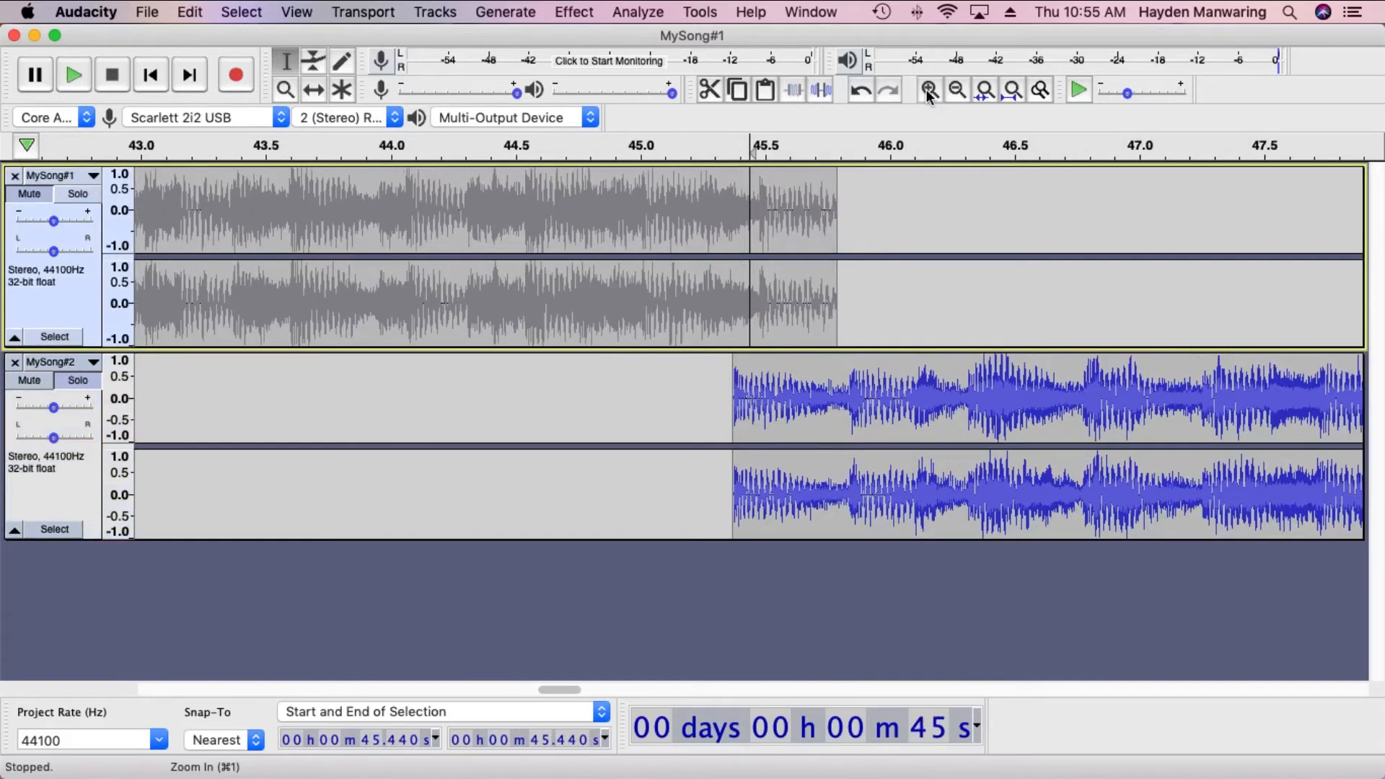
click(928, 91)
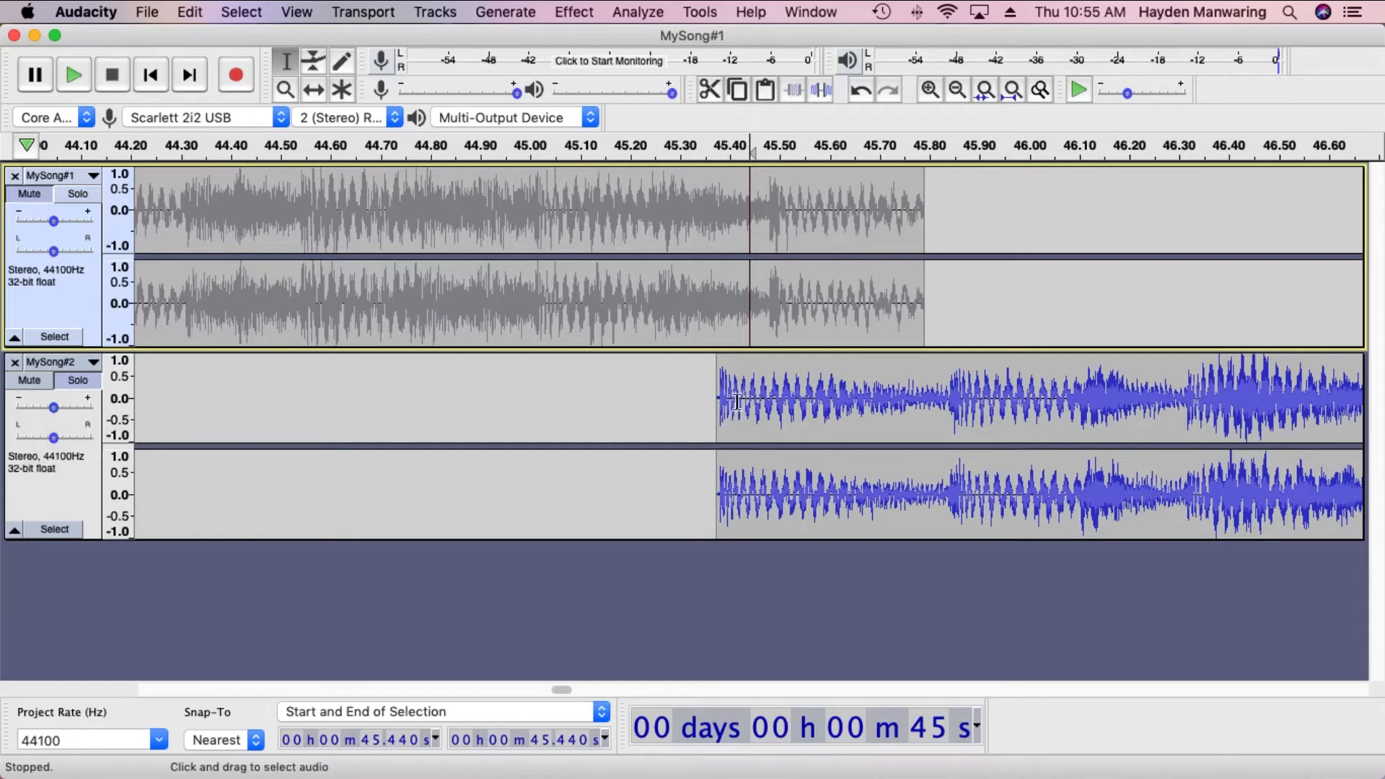
click(313, 89)
drag(746, 525, 763, 495)
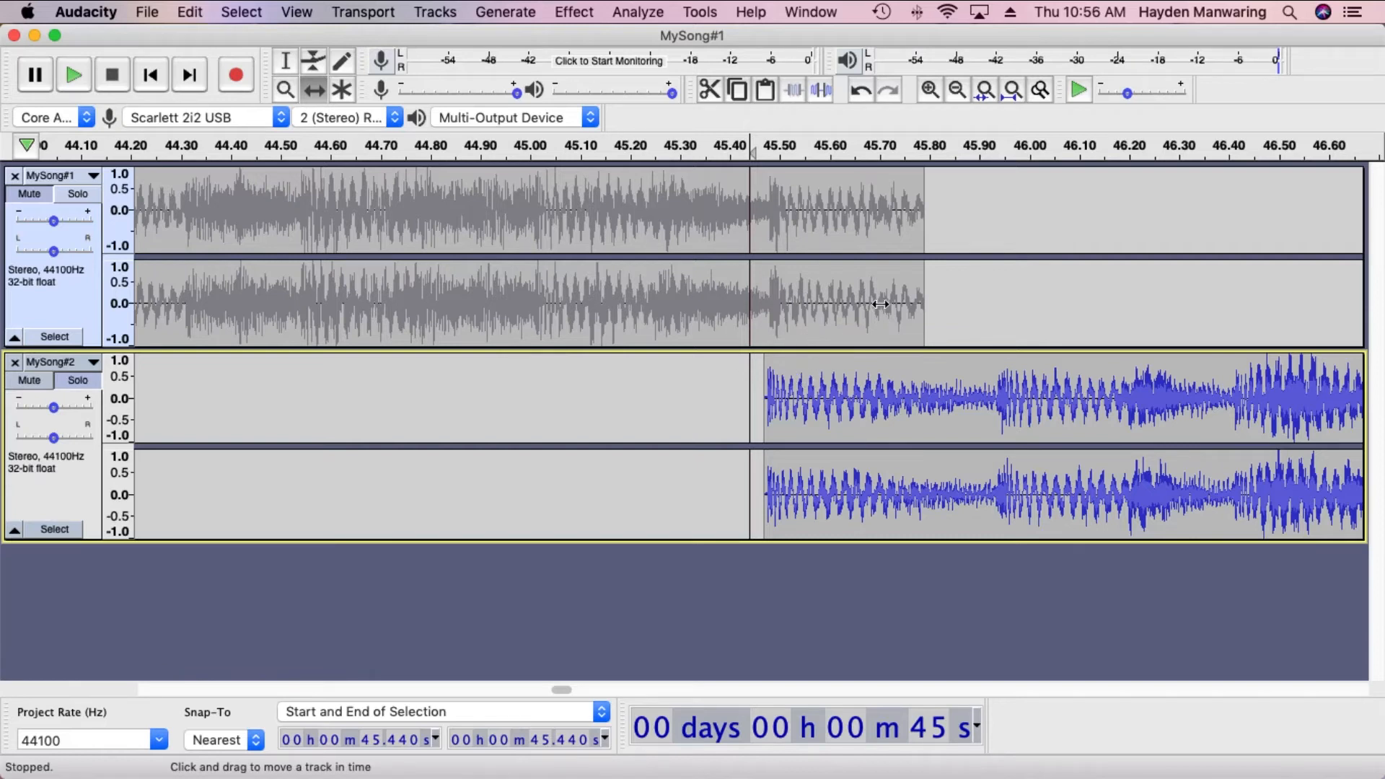
Unmute the MySong#1 track so both songs can be heard together.
click(957, 89)
click(957, 90)
click(957, 89)
click(957, 90)
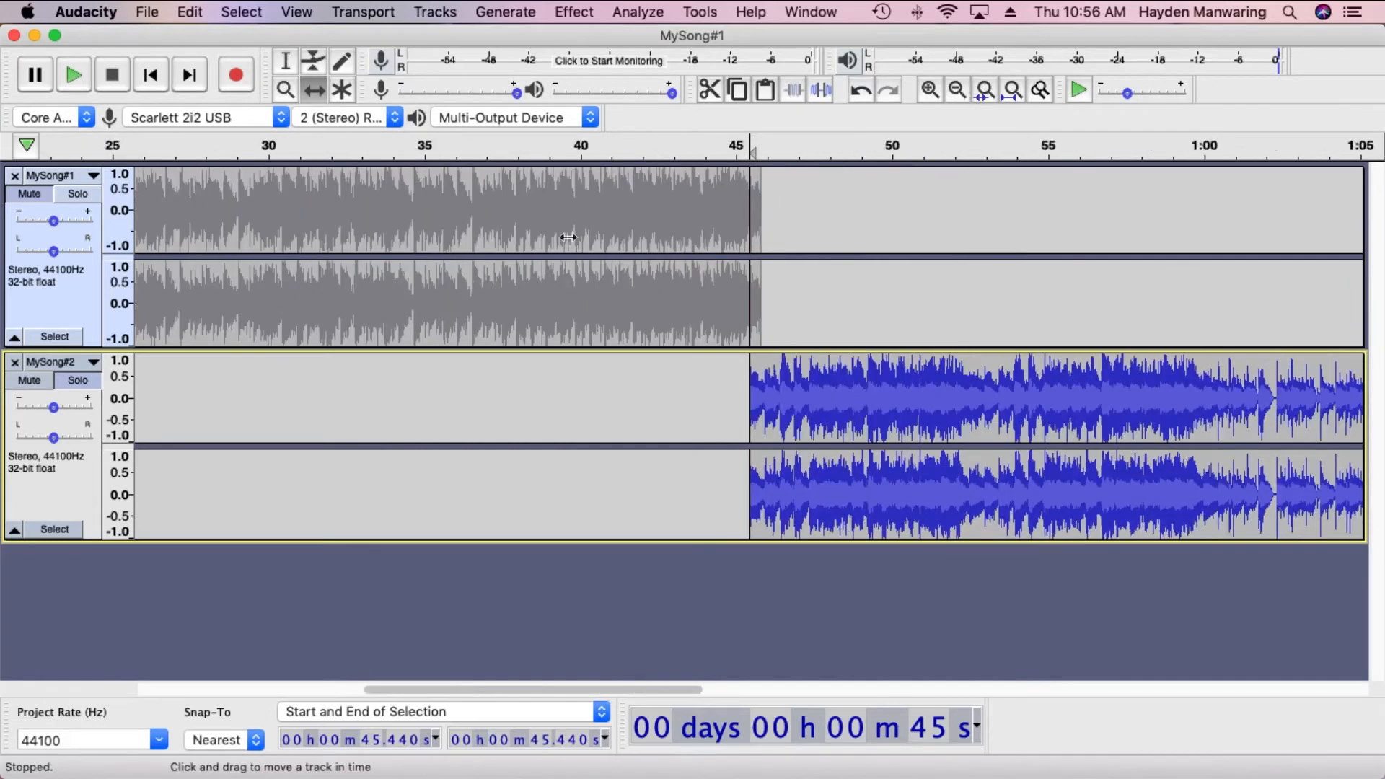
click(37, 193)
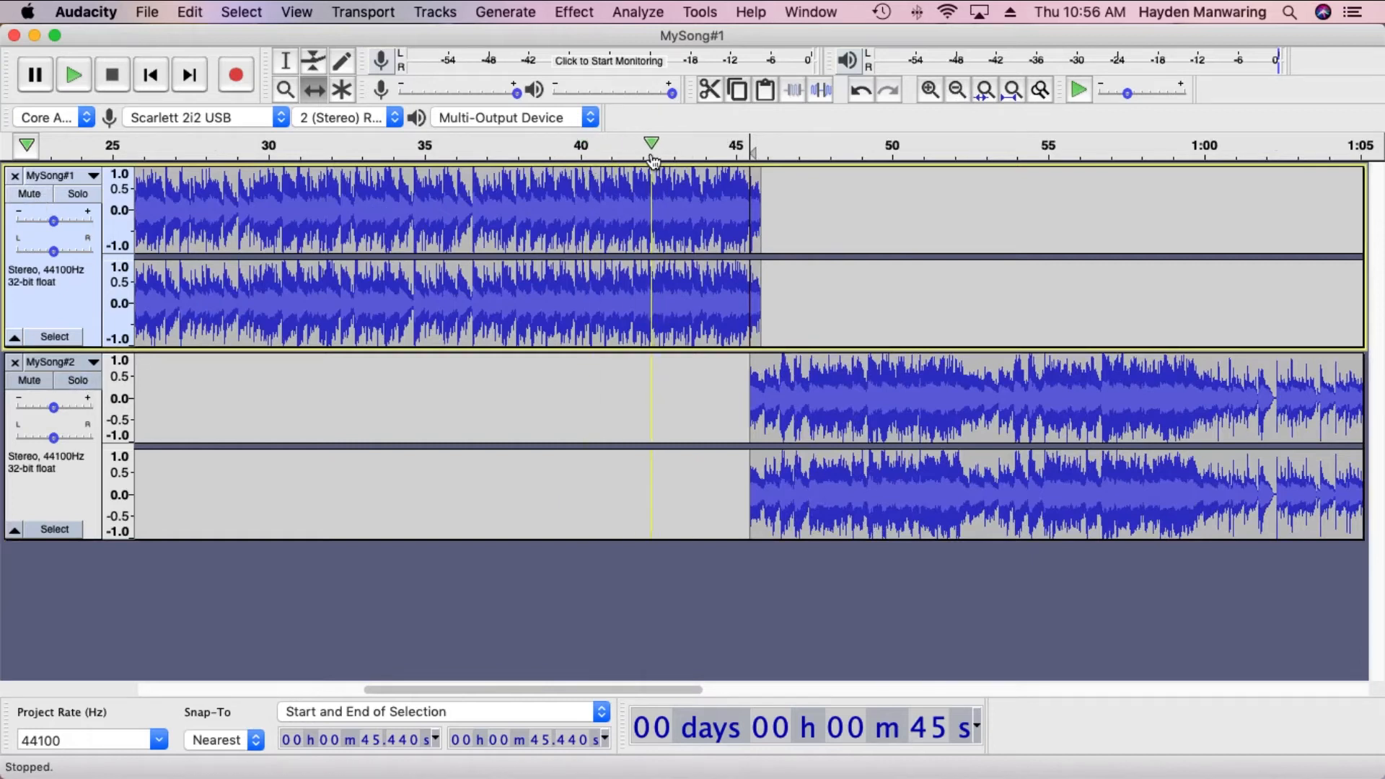
Play both tracks from about 41.6 seconds across the transition between the songs.
click(631, 199)
key(space)
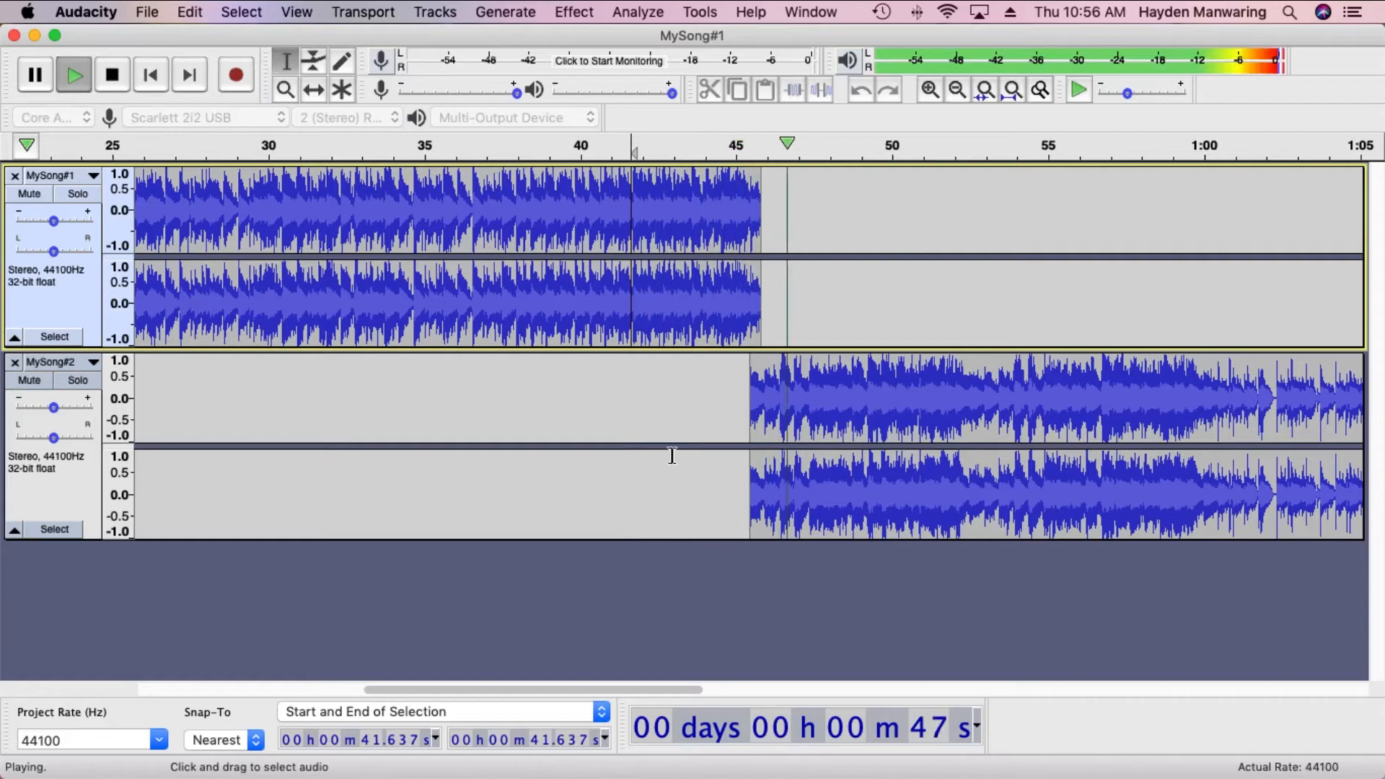
key(space)
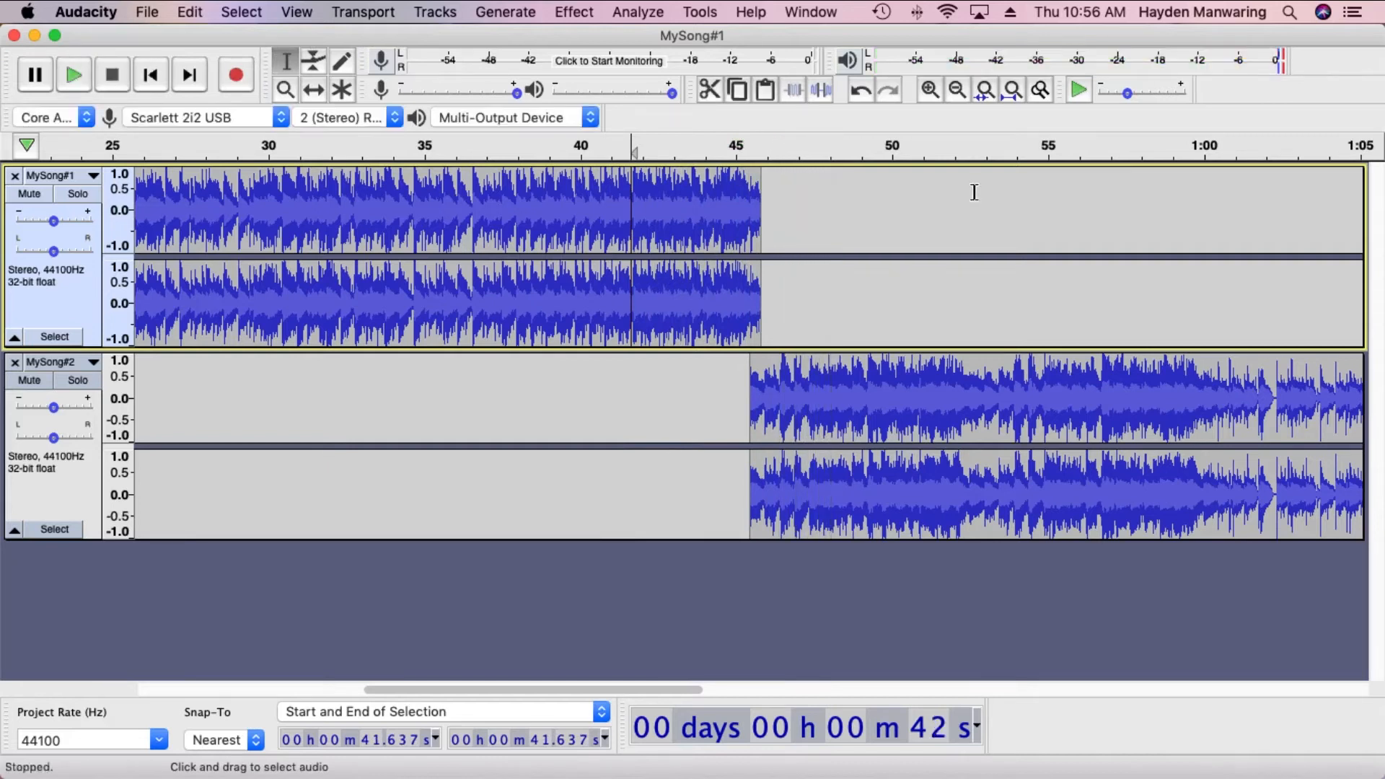
Delete the tail of MySong#1 that overlaps MySong#2, from about 45.55 seconds to its end.
click(755, 217)
click(930, 90)
click(930, 90)
click(931, 90)
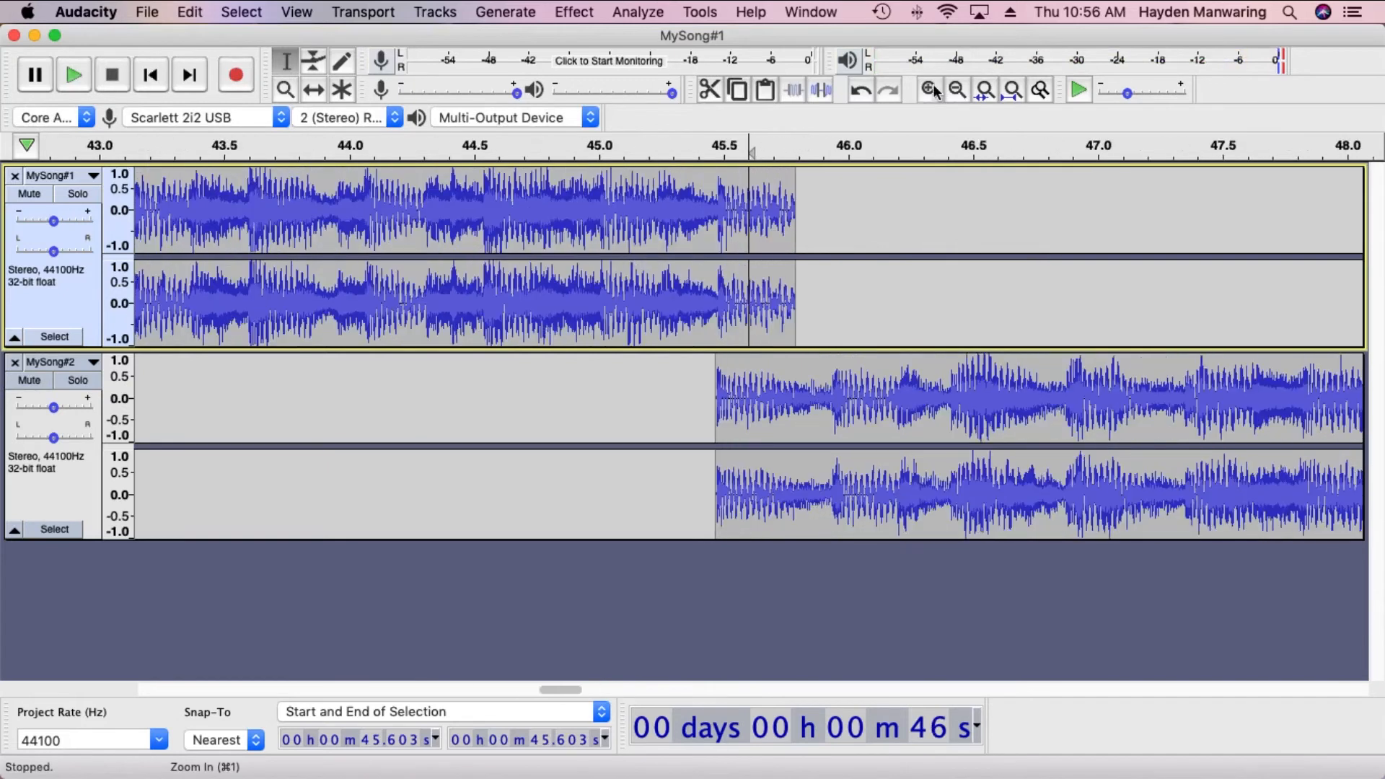
click(930, 90)
drag(719, 226, 857, 229)
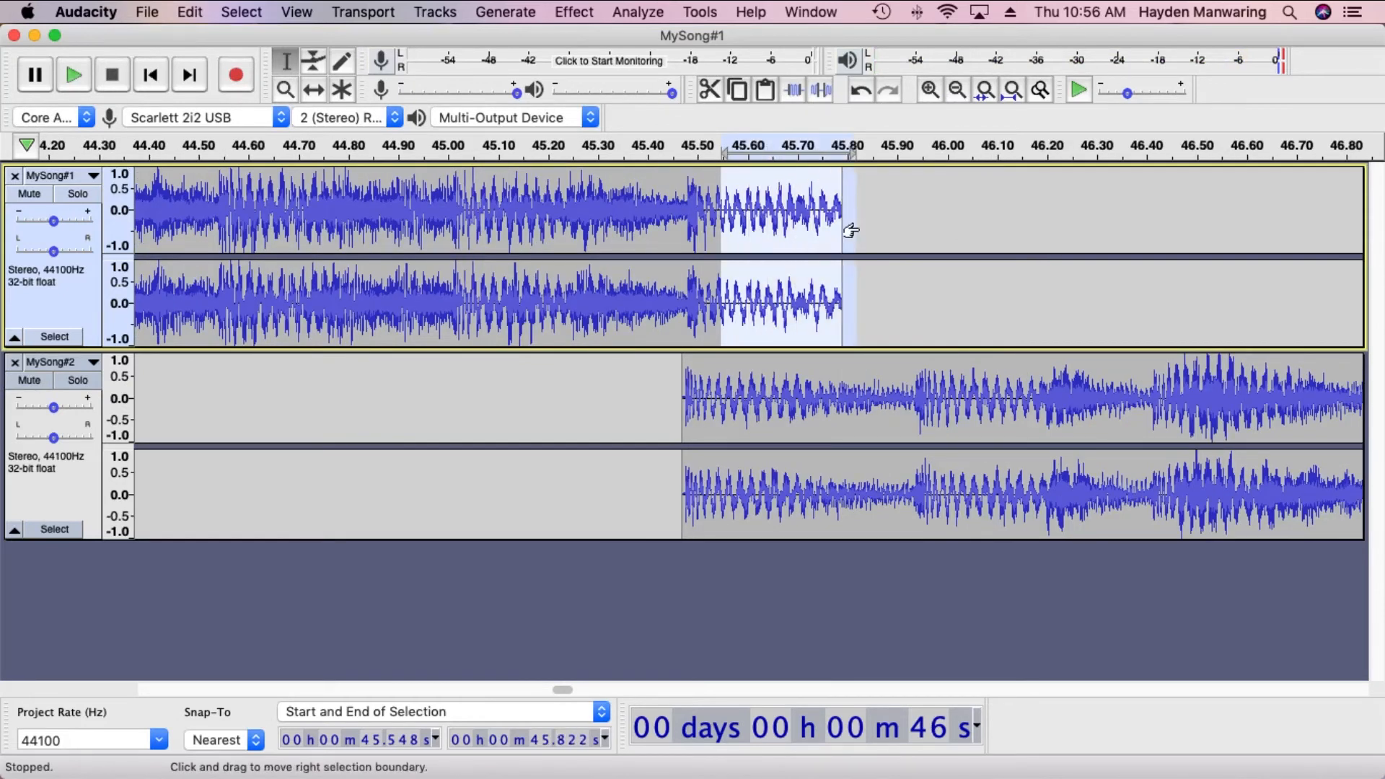
key(Delete)
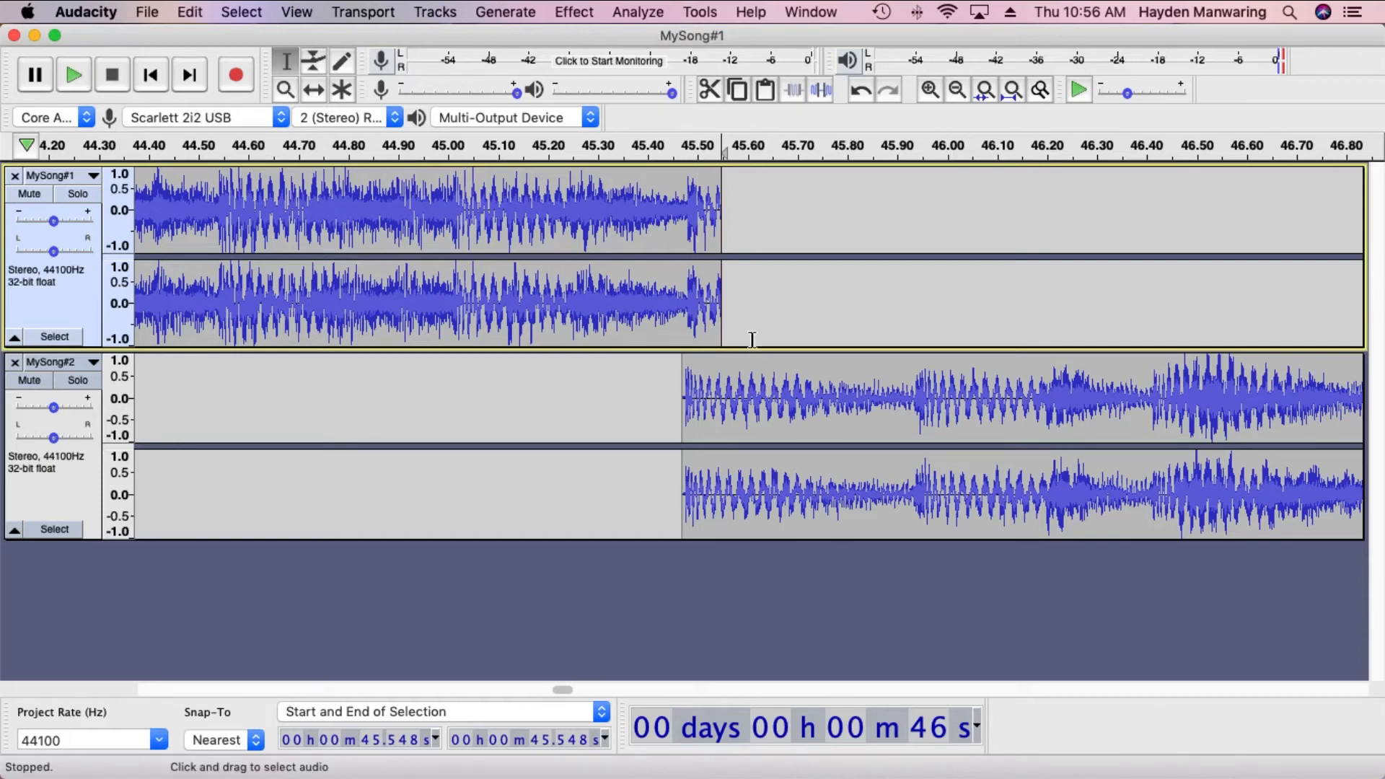
Apply a Fade Out to the end of MySong#1, from about 45.50 seconds onward.
drag(698, 217, 719, 221)
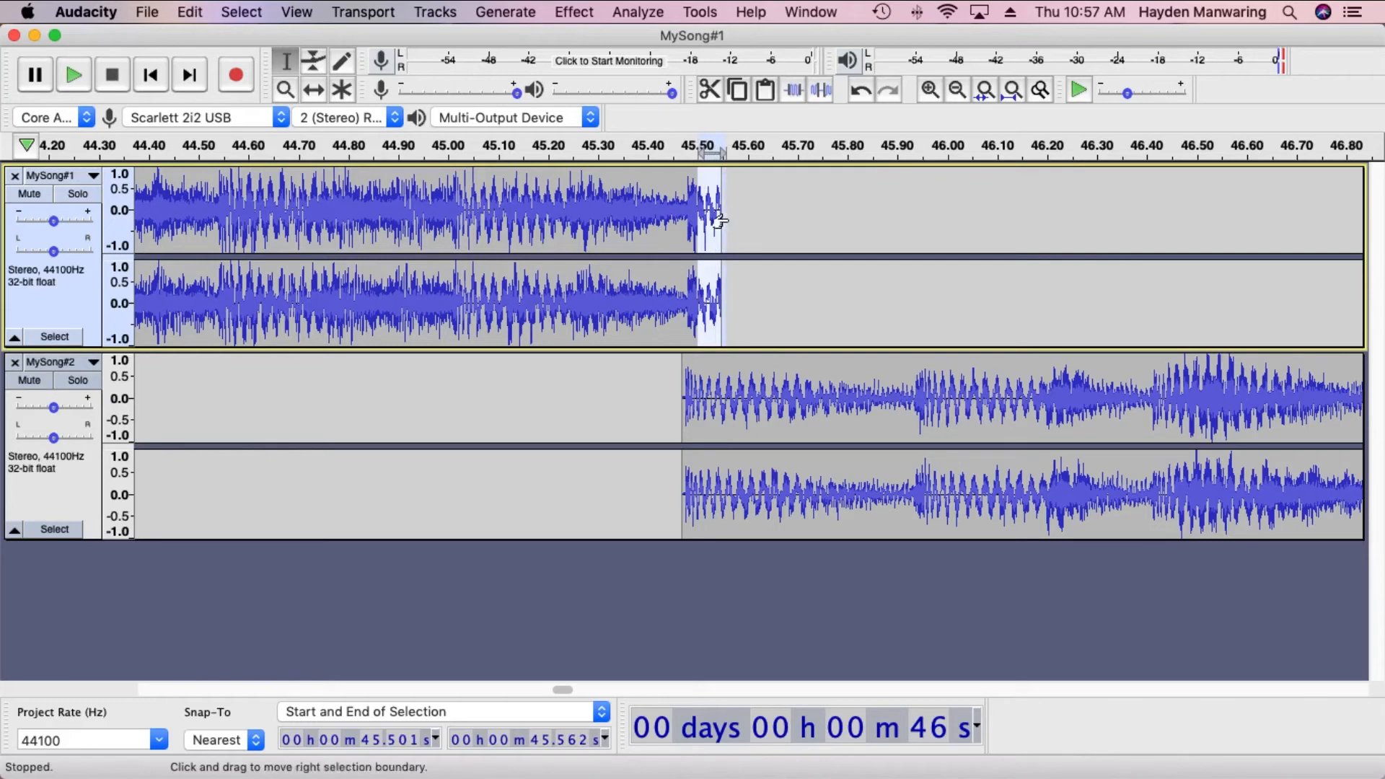
click(568, 11)
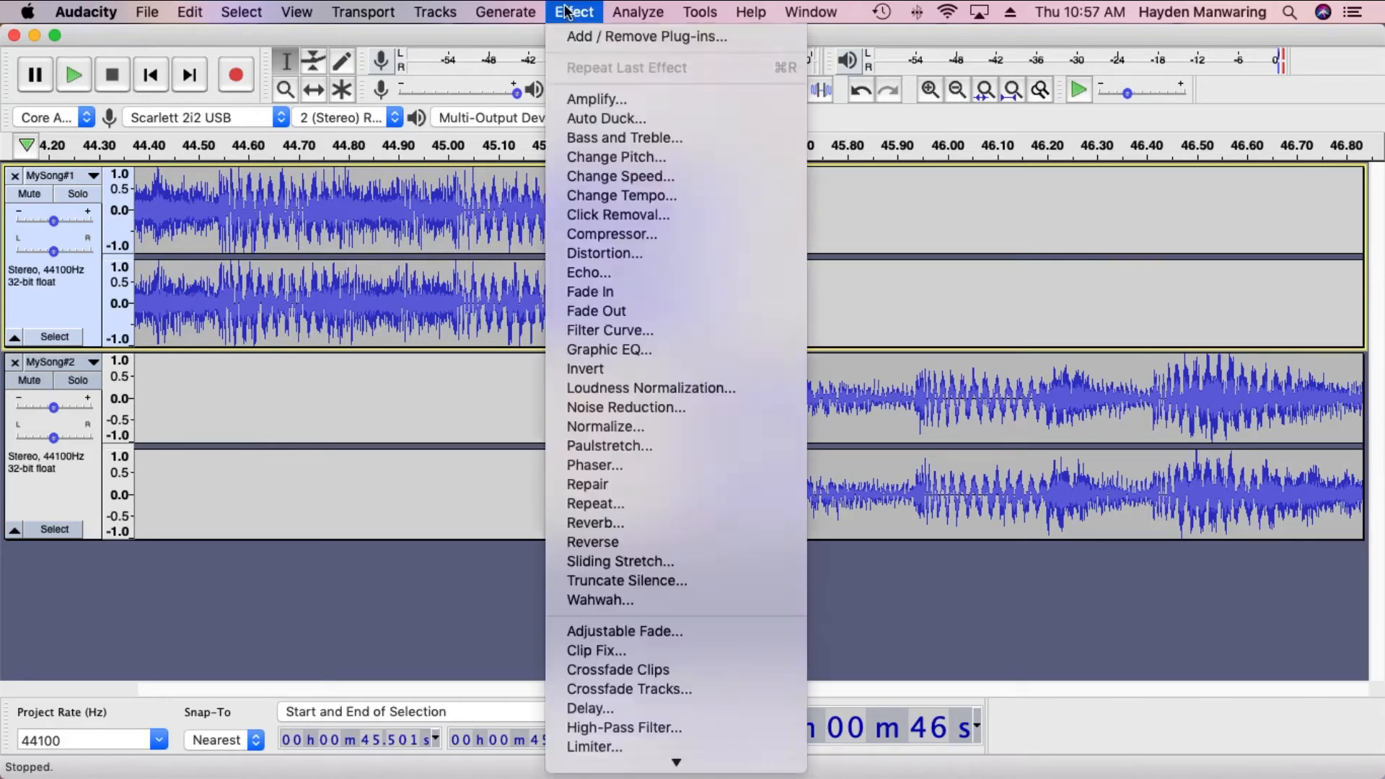
click(624, 310)
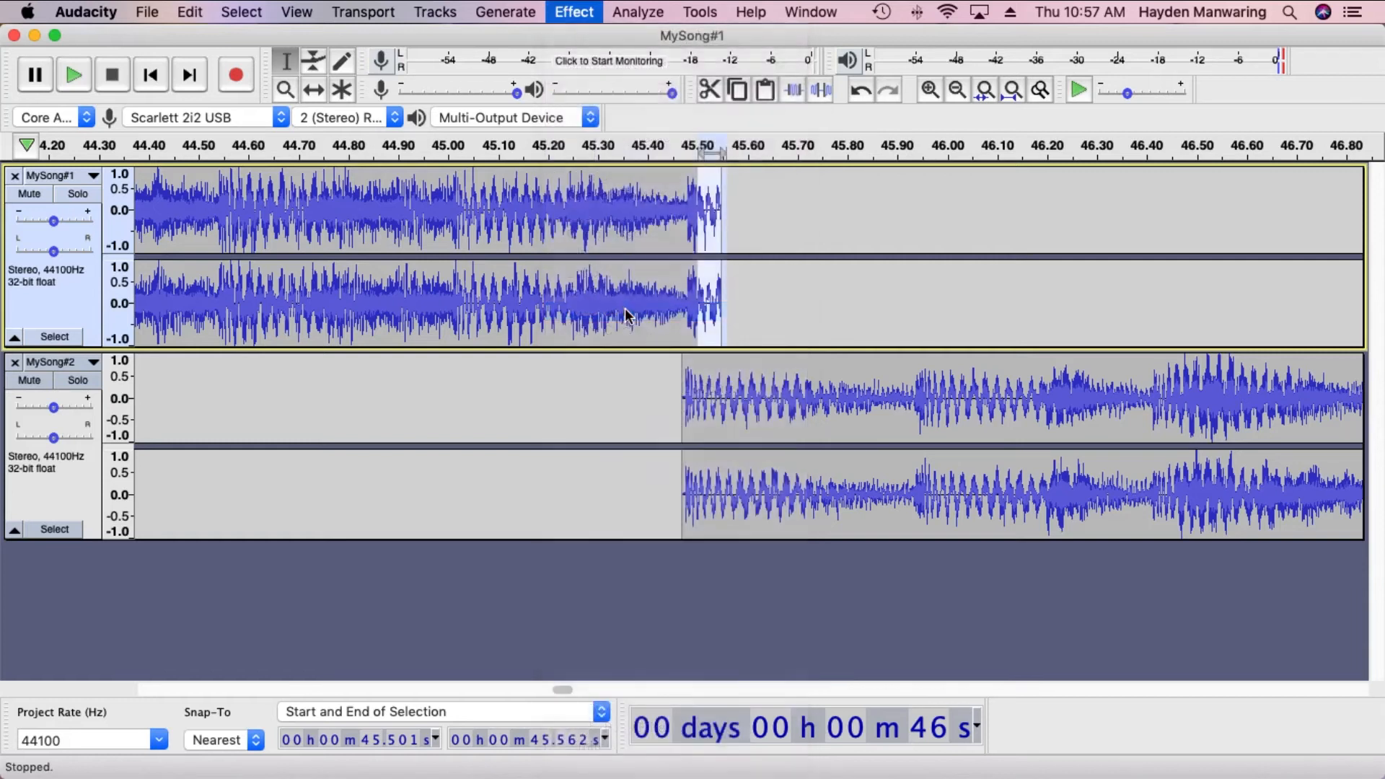
Apply a Fade In to the very start of MySong#2, from about 45.45 to 45.49 seconds.
click(673, 402)
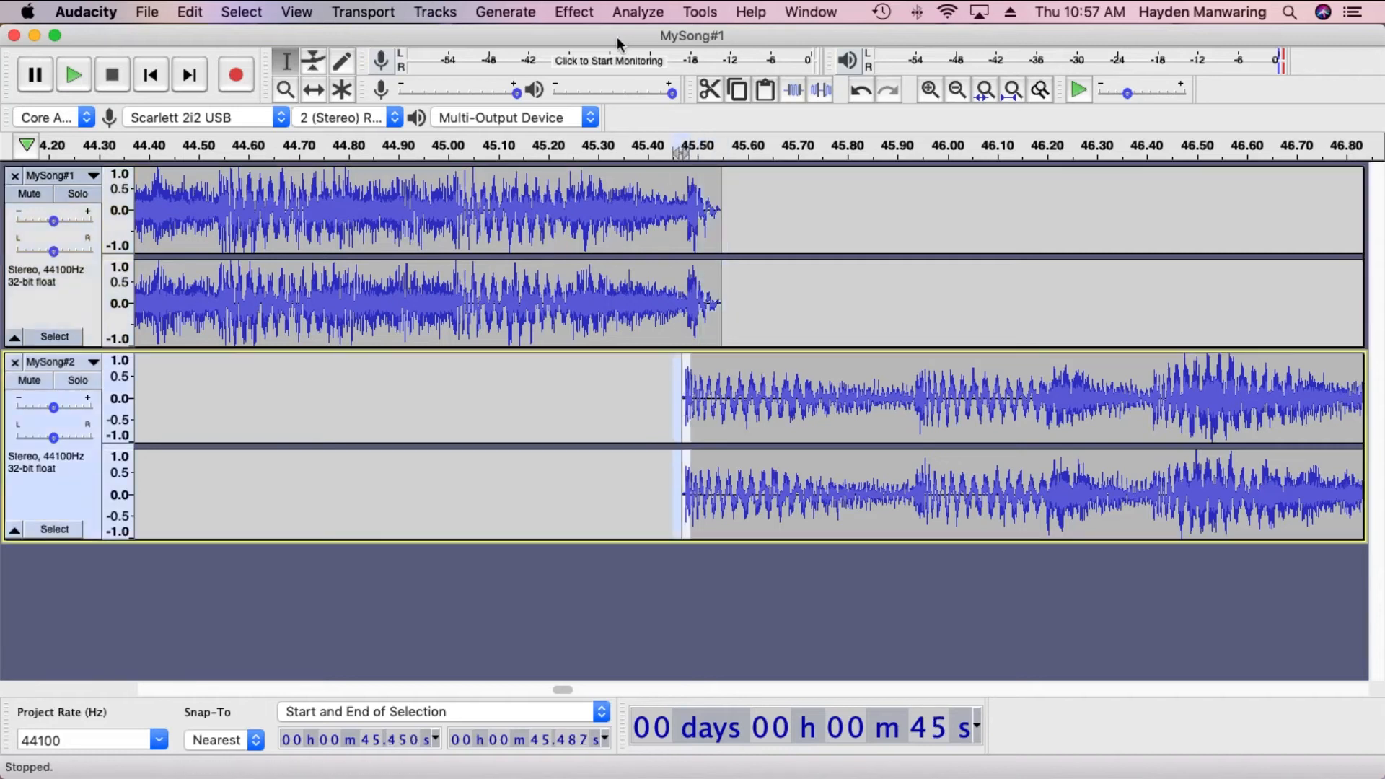
click(575, 12)
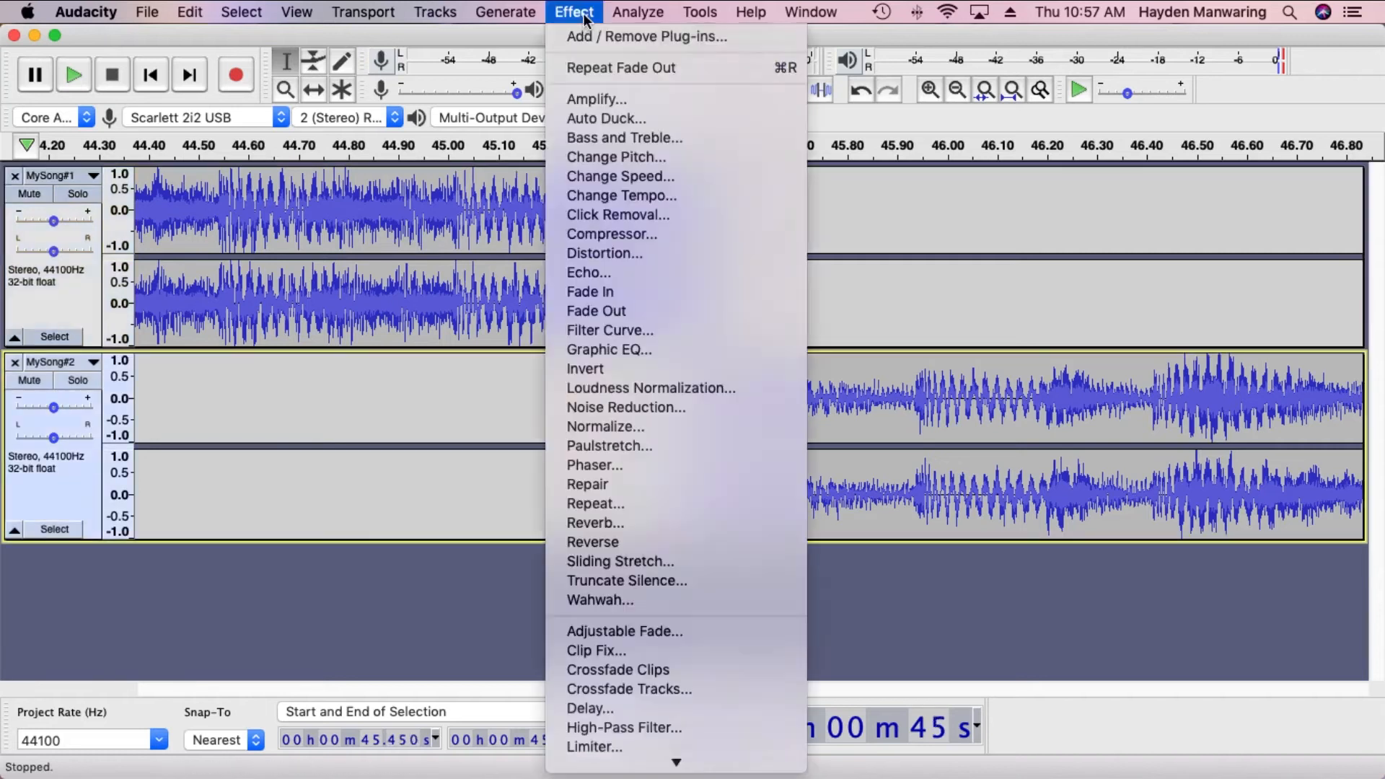
click(621, 297)
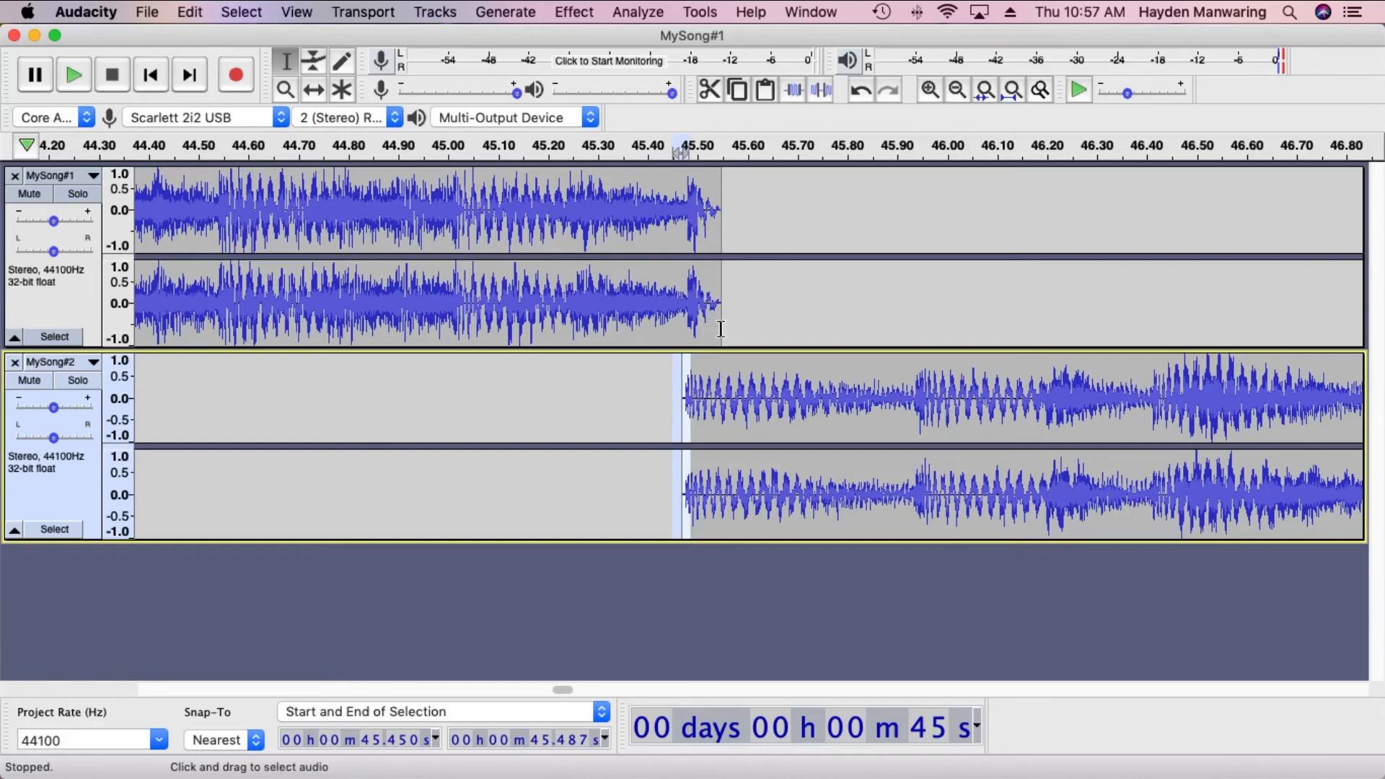
Play both tracks from about 42.9 seconds to check the faded transition between the songs.
click(957, 89)
click(957, 90)
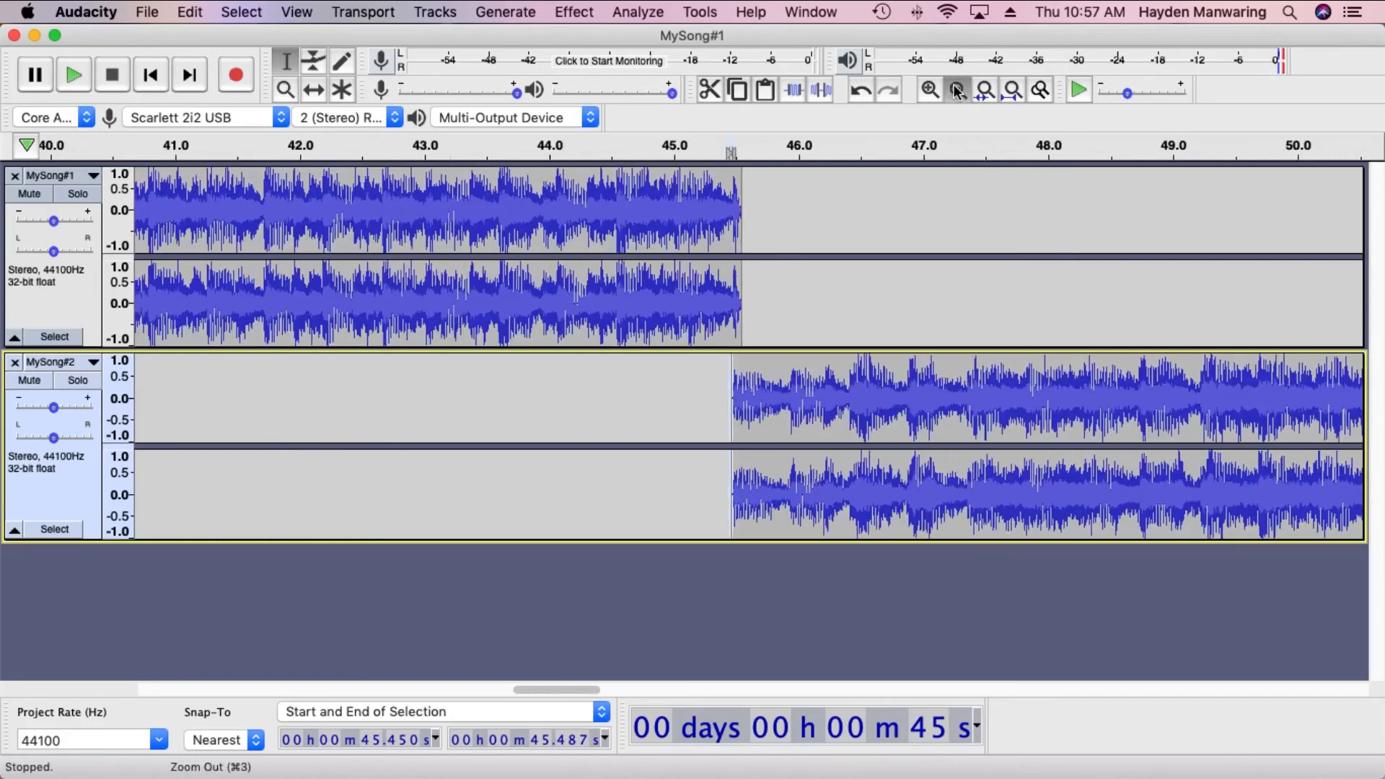
click(957, 89)
click(956, 90)
click(662, 214)
key(space)
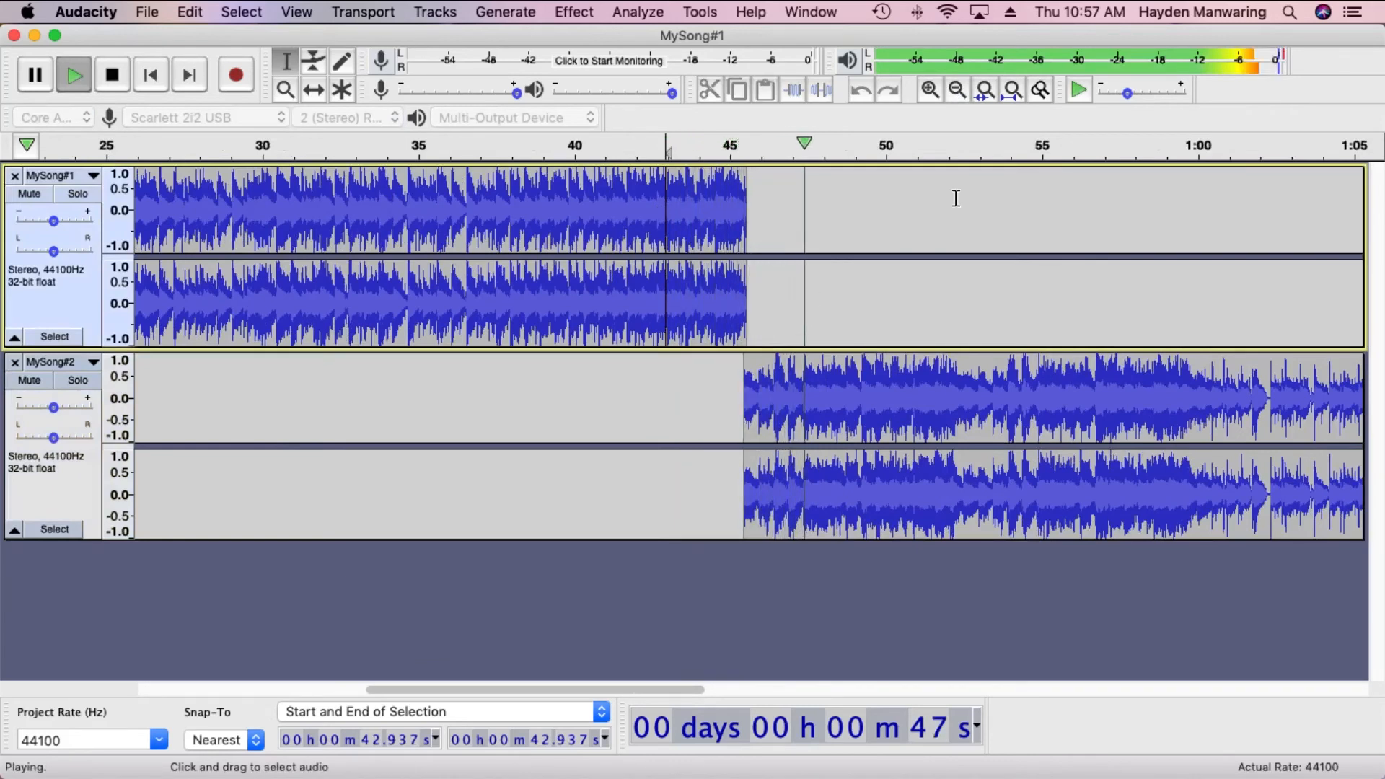
key(space)
Delete the end of MySong#2, from about 1:46 to the end of the track.
click(955, 92)
click(955, 92)
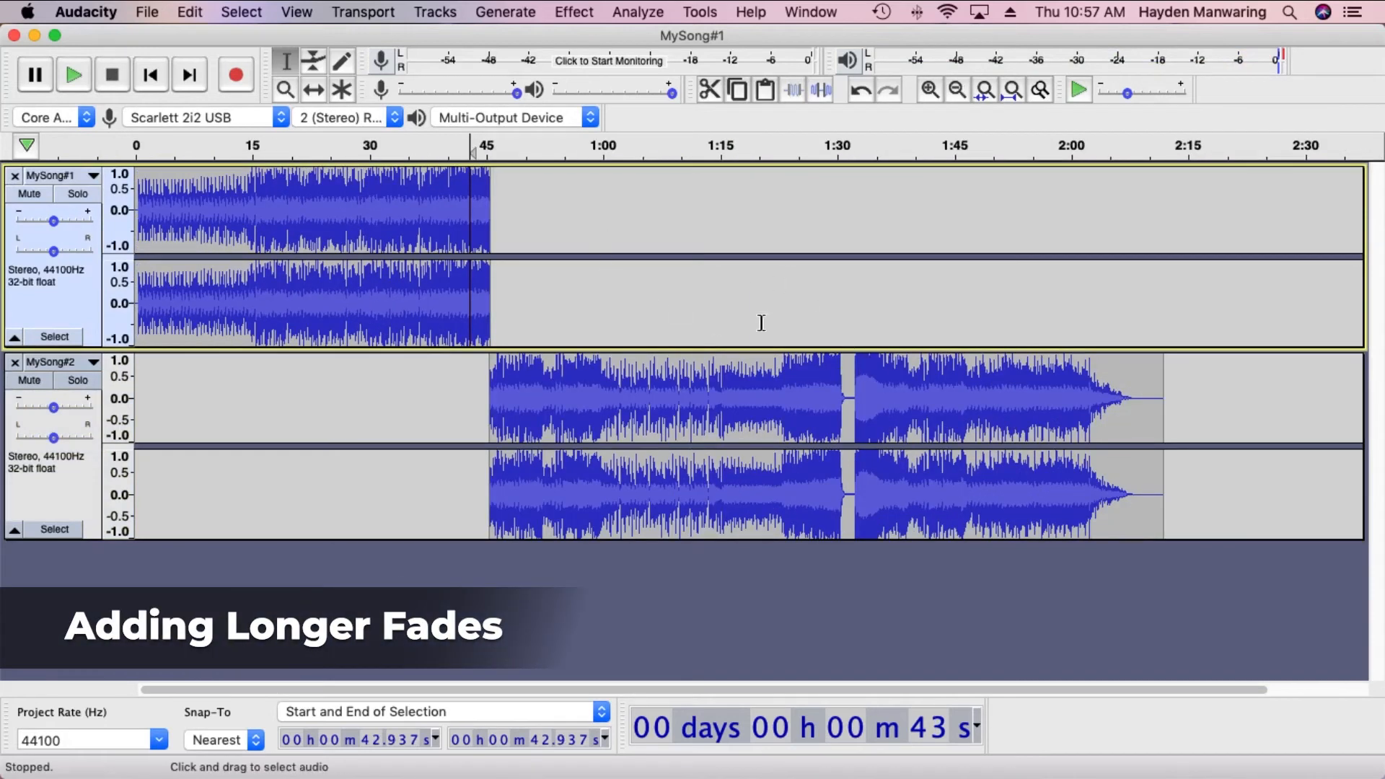
scroll(967, 389, right, 2)
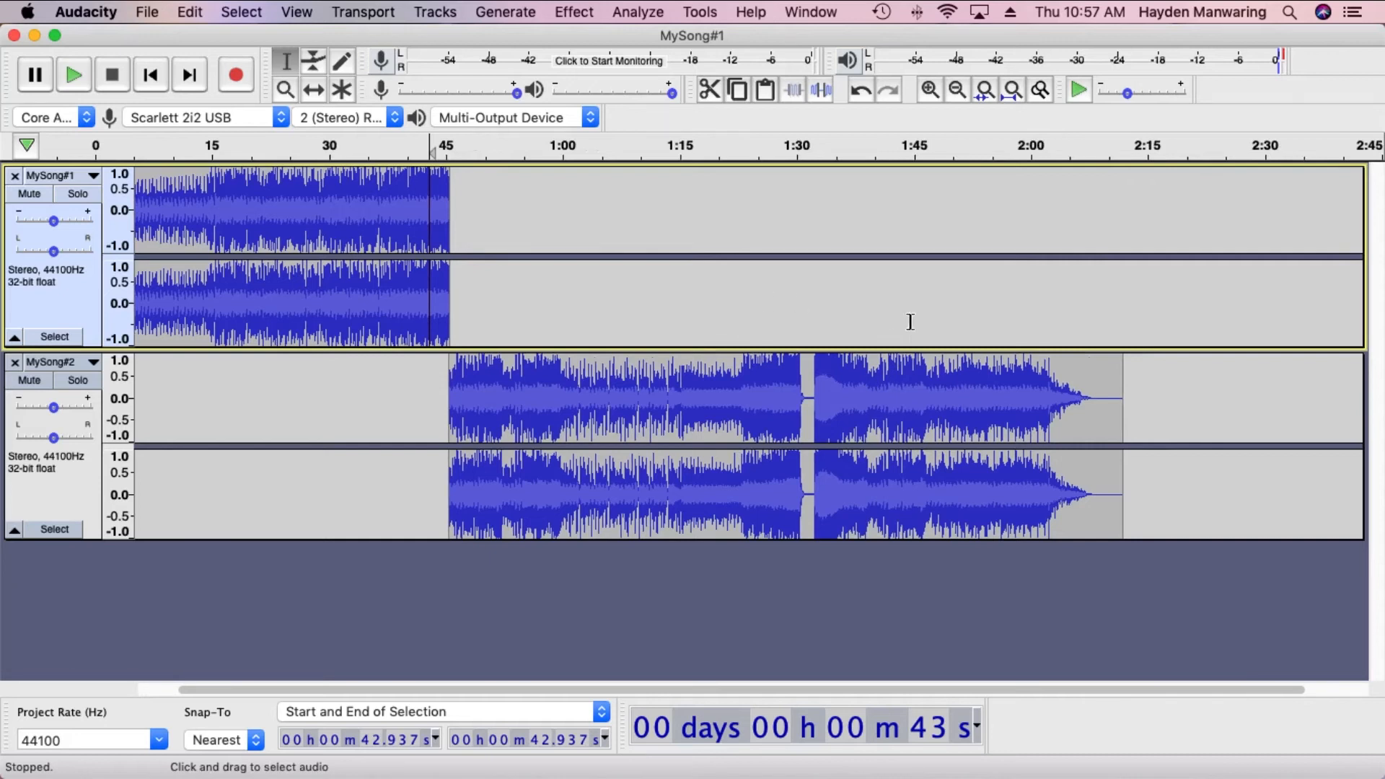
click(912, 420)
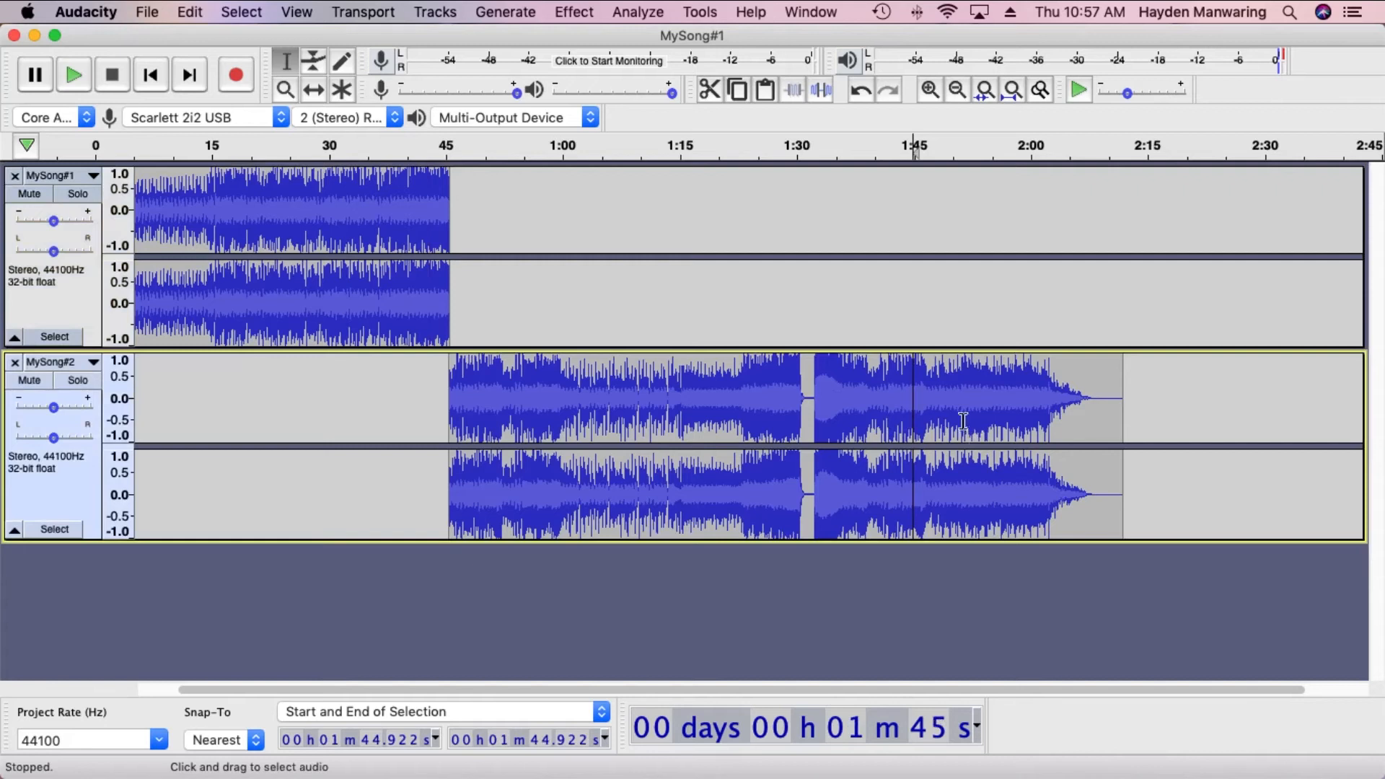
click(981, 398)
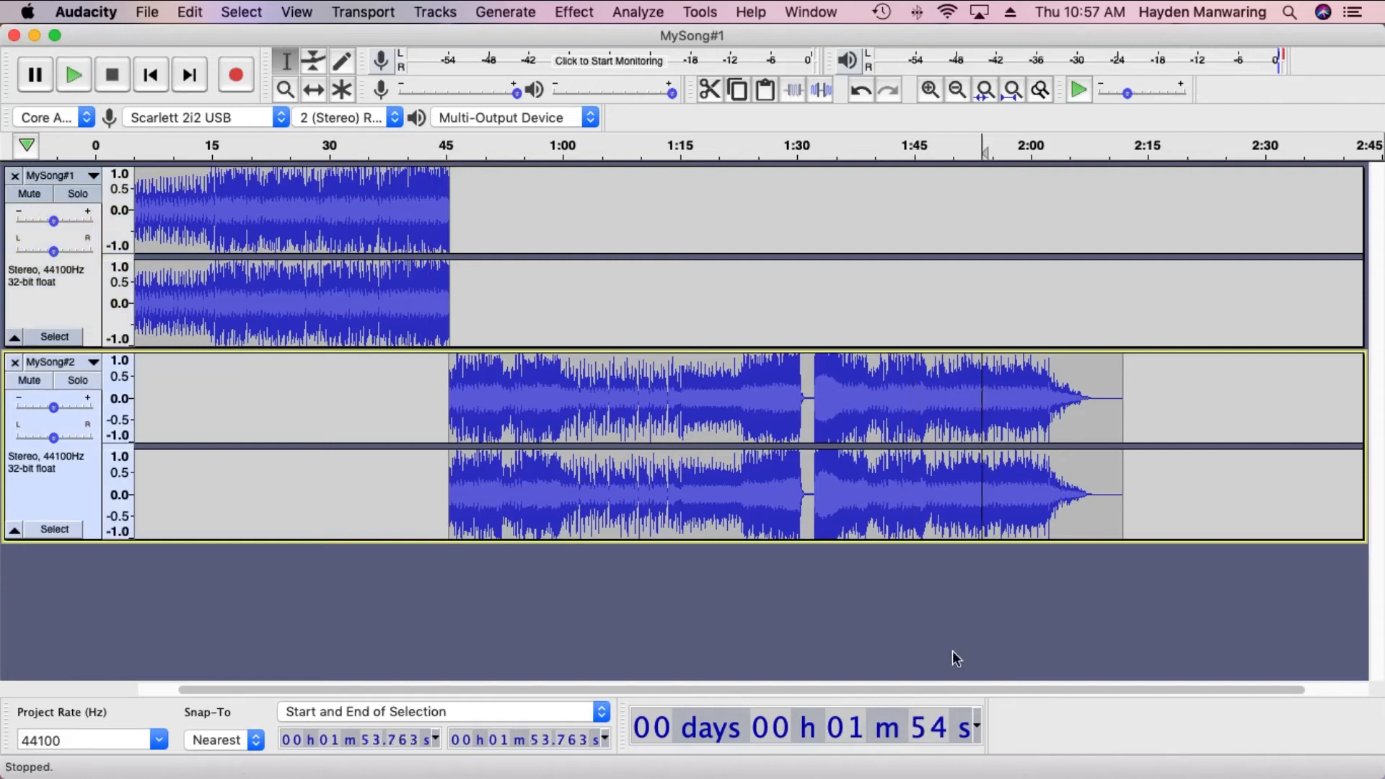
click(1088, 431)
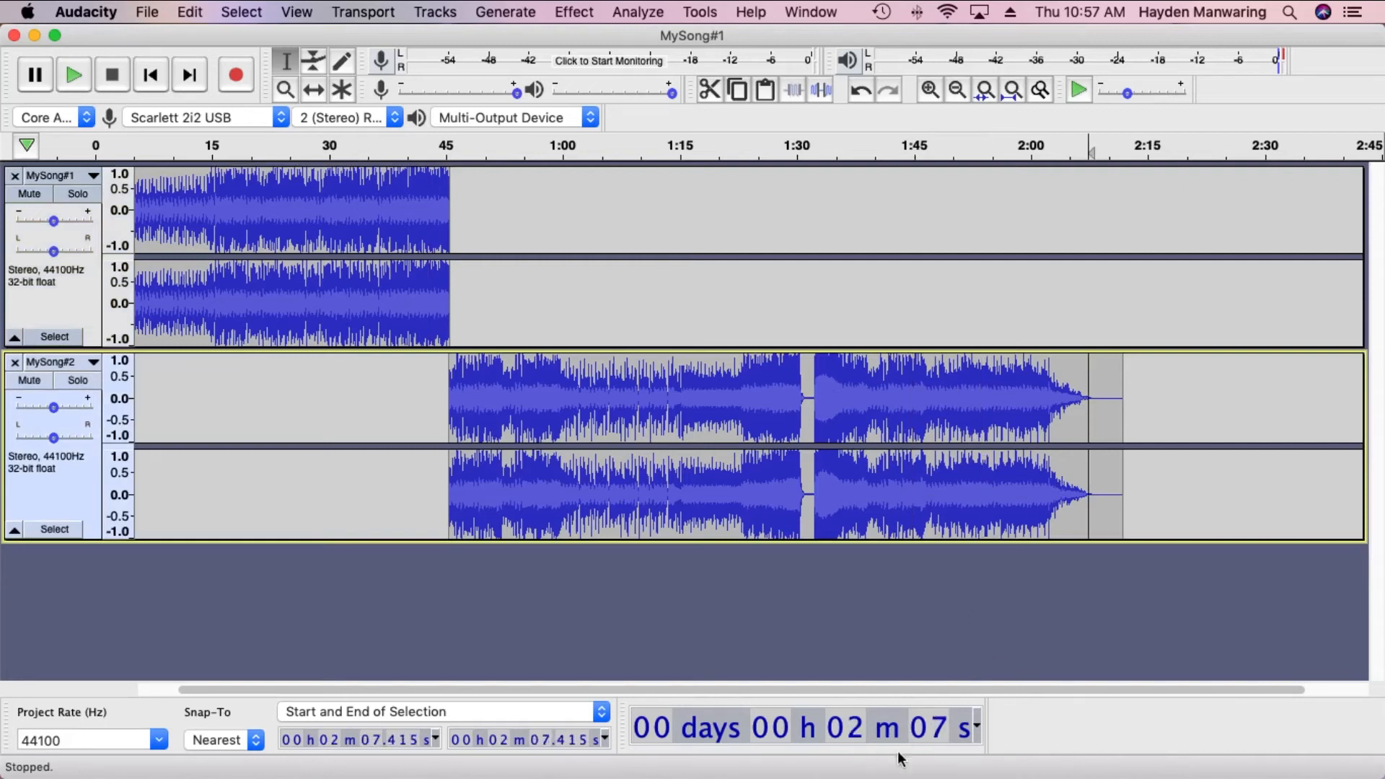
click(982, 422)
click(943, 411)
click(915, 404)
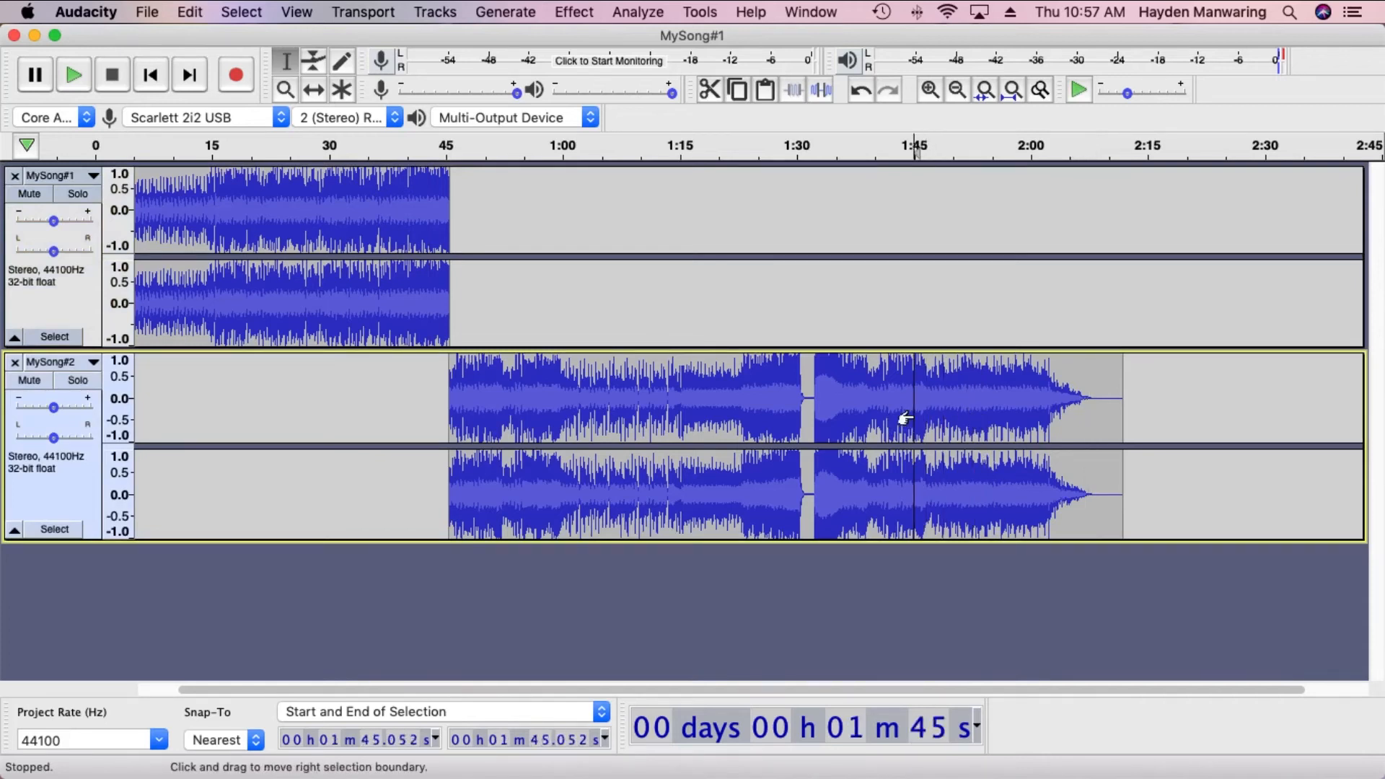
click(922, 401)
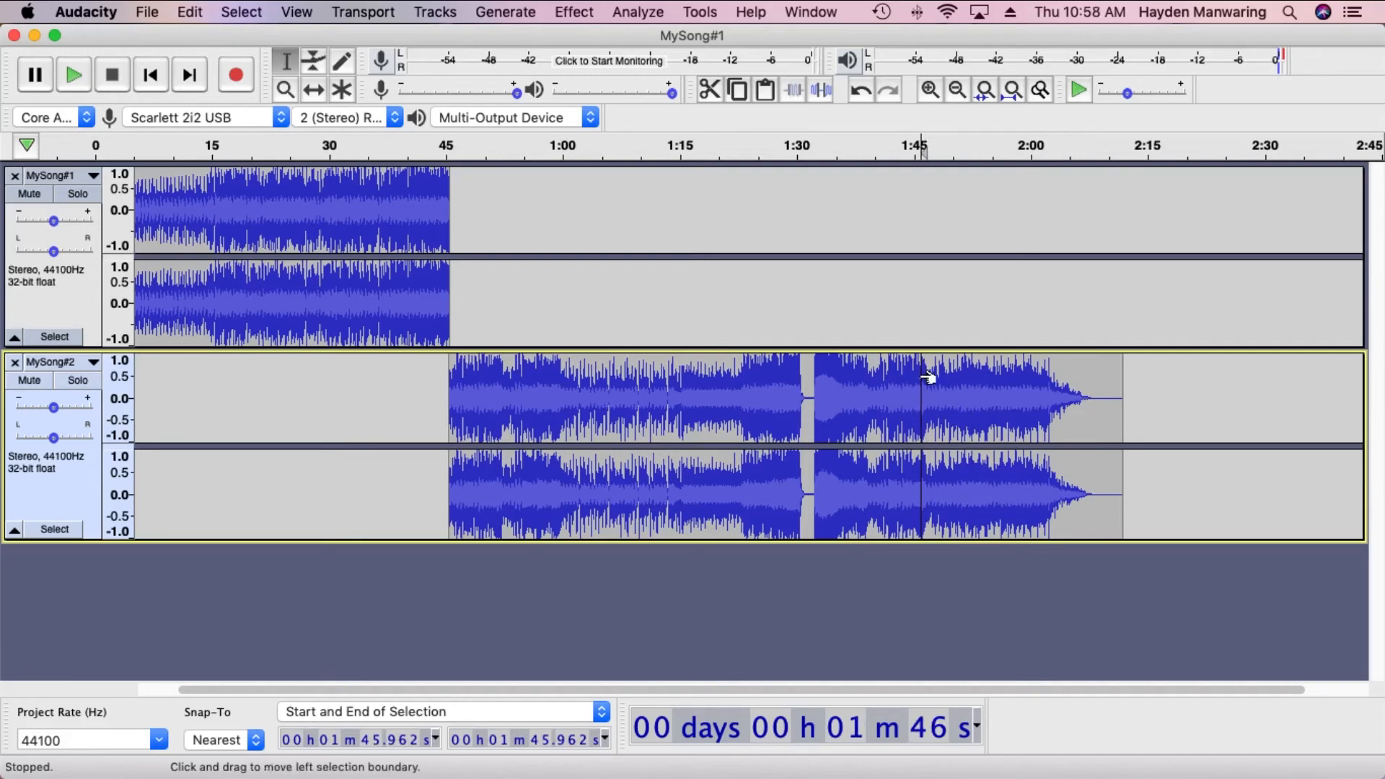
drag(926, 389, 1140, 399)
key(Delete)
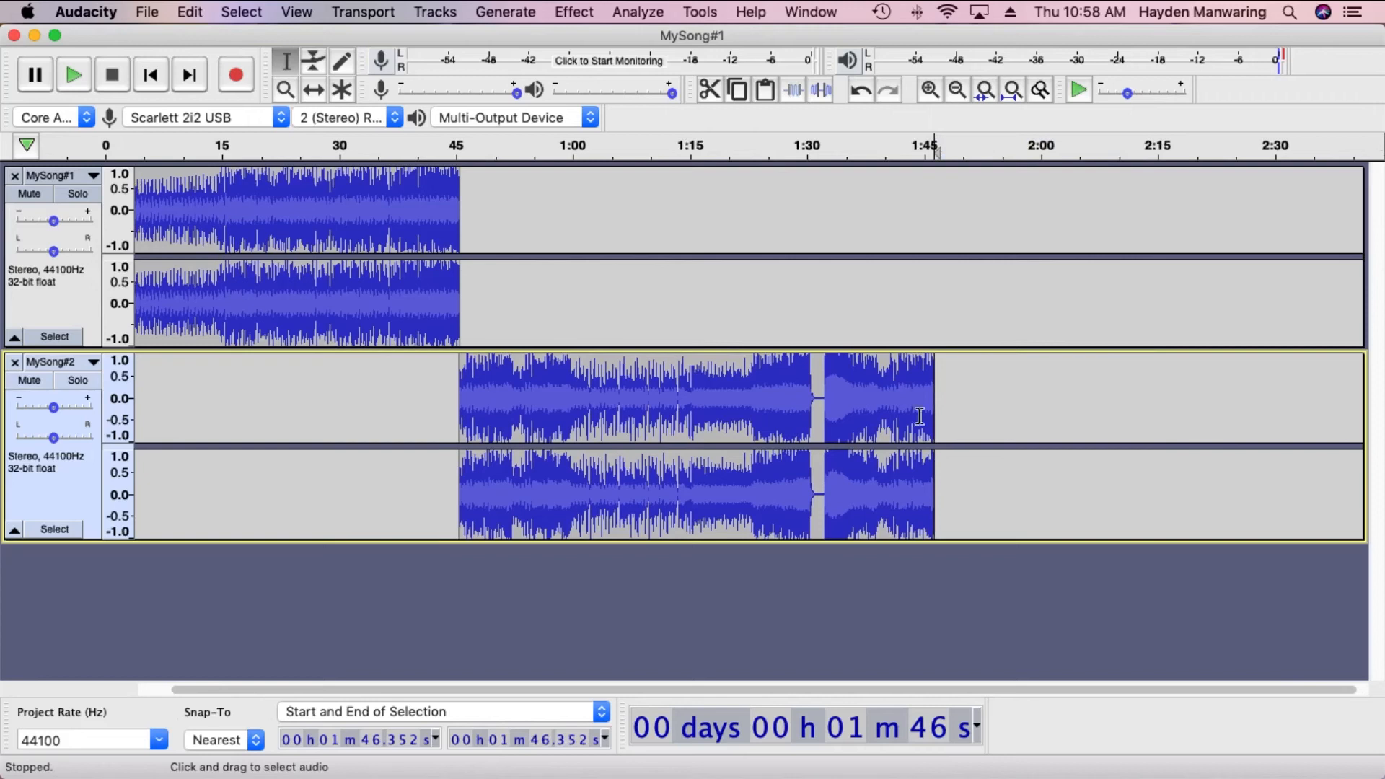
Apply a longer Fade Out to the end of MySong#2, from about 1:38 onward.
drag(869, 401, 936, 410)
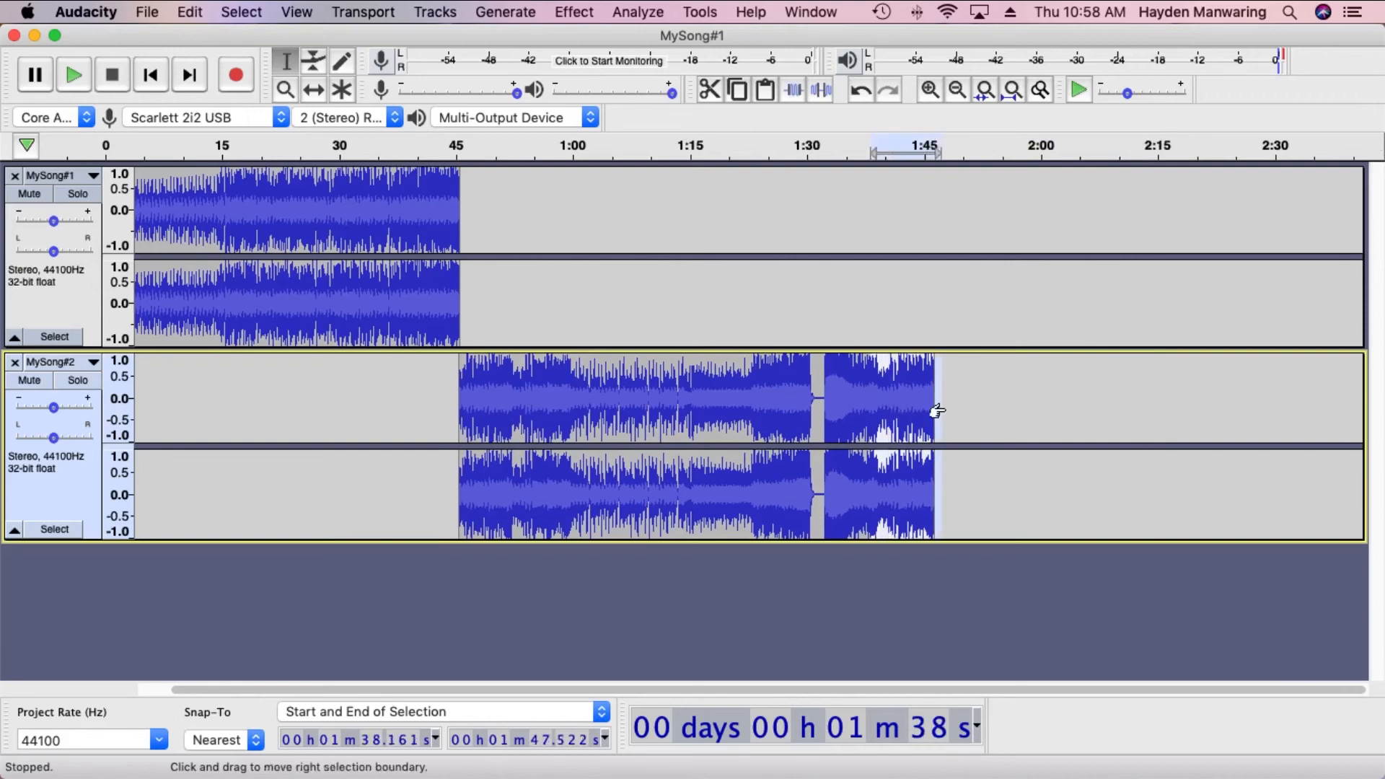
click(574, 12)
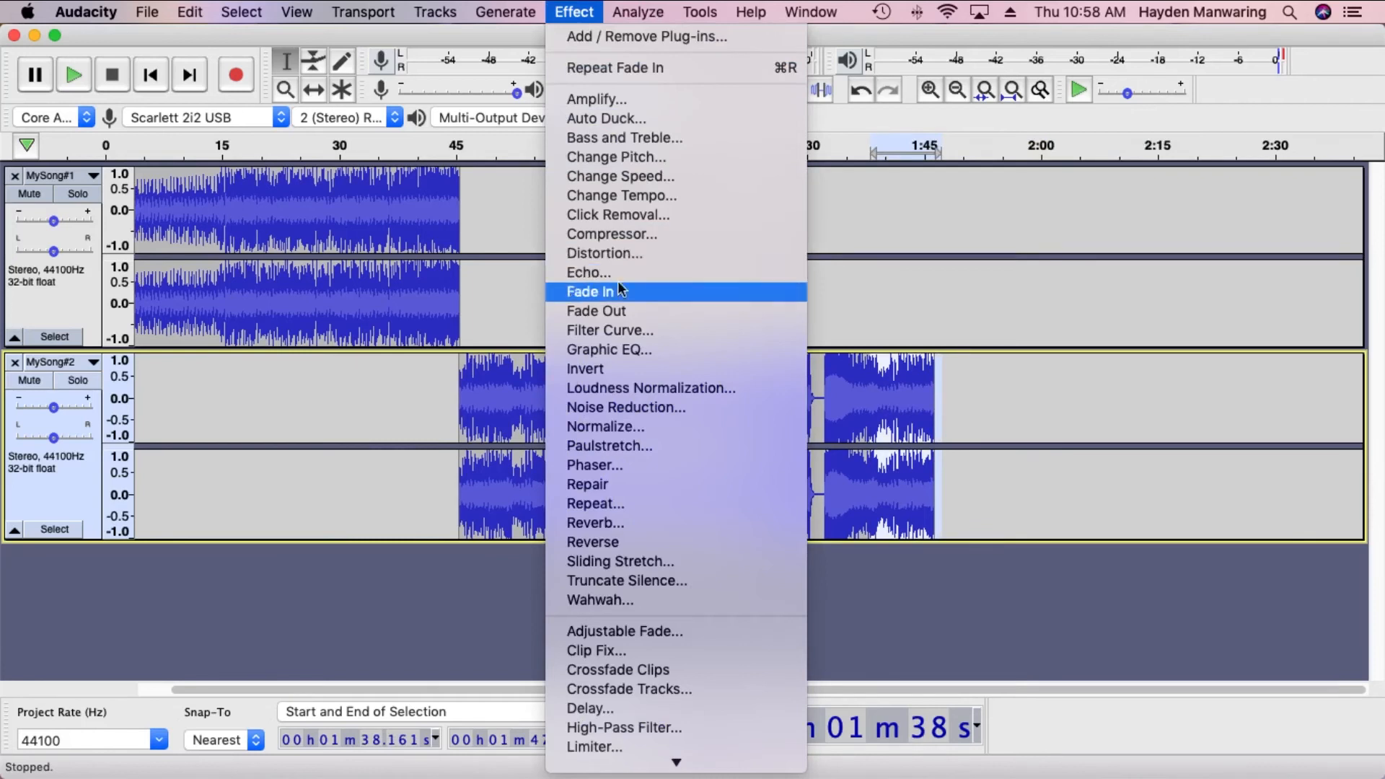
click(618, 312)
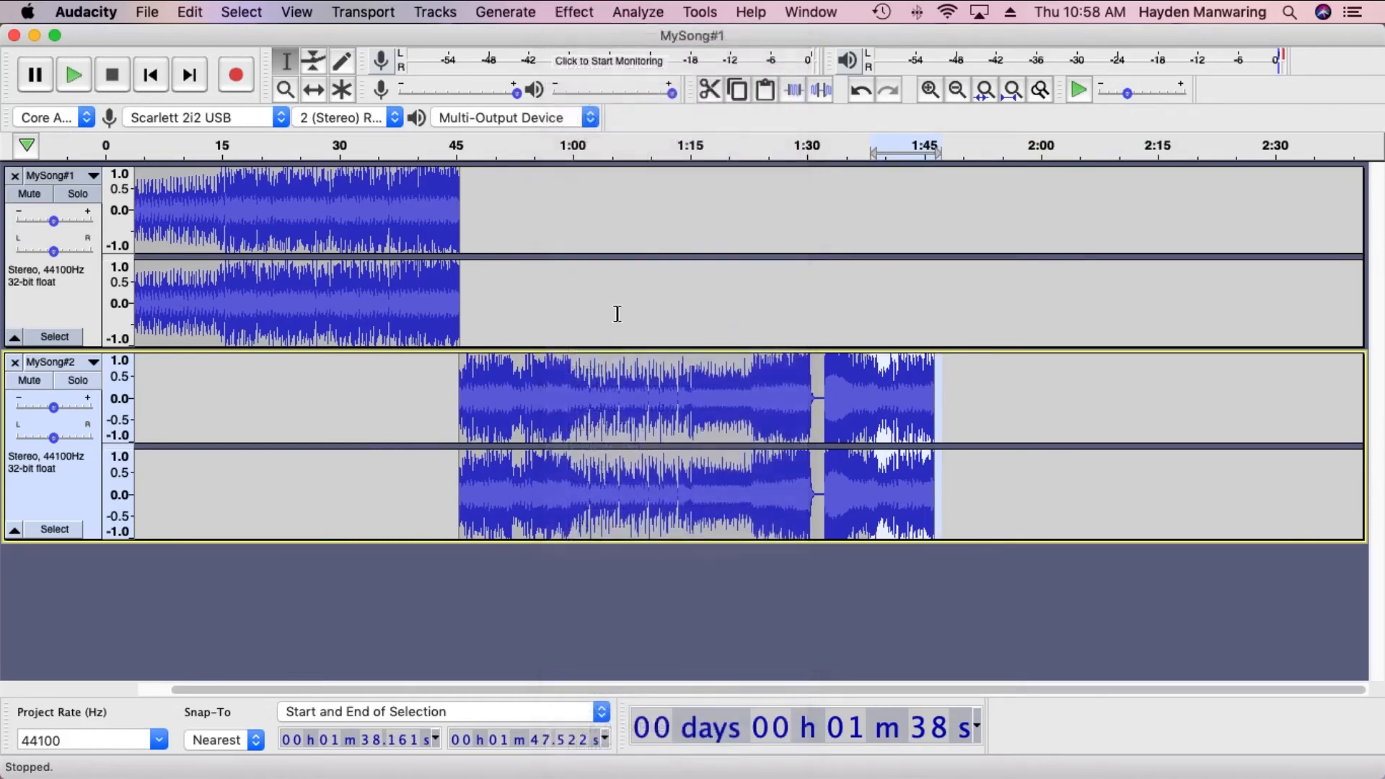
Play the faded ending of MySong#2 from about 1:36.
click(853, 379)
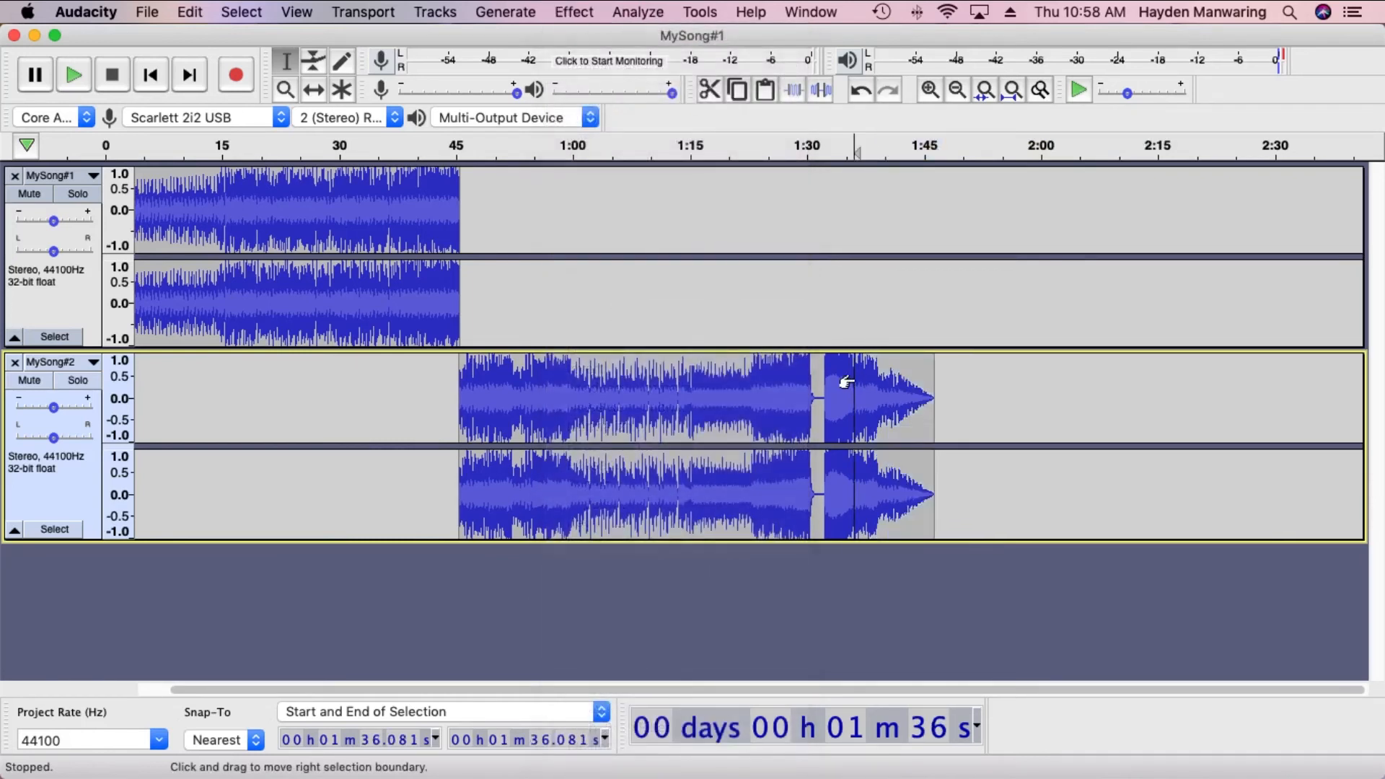
key(space)
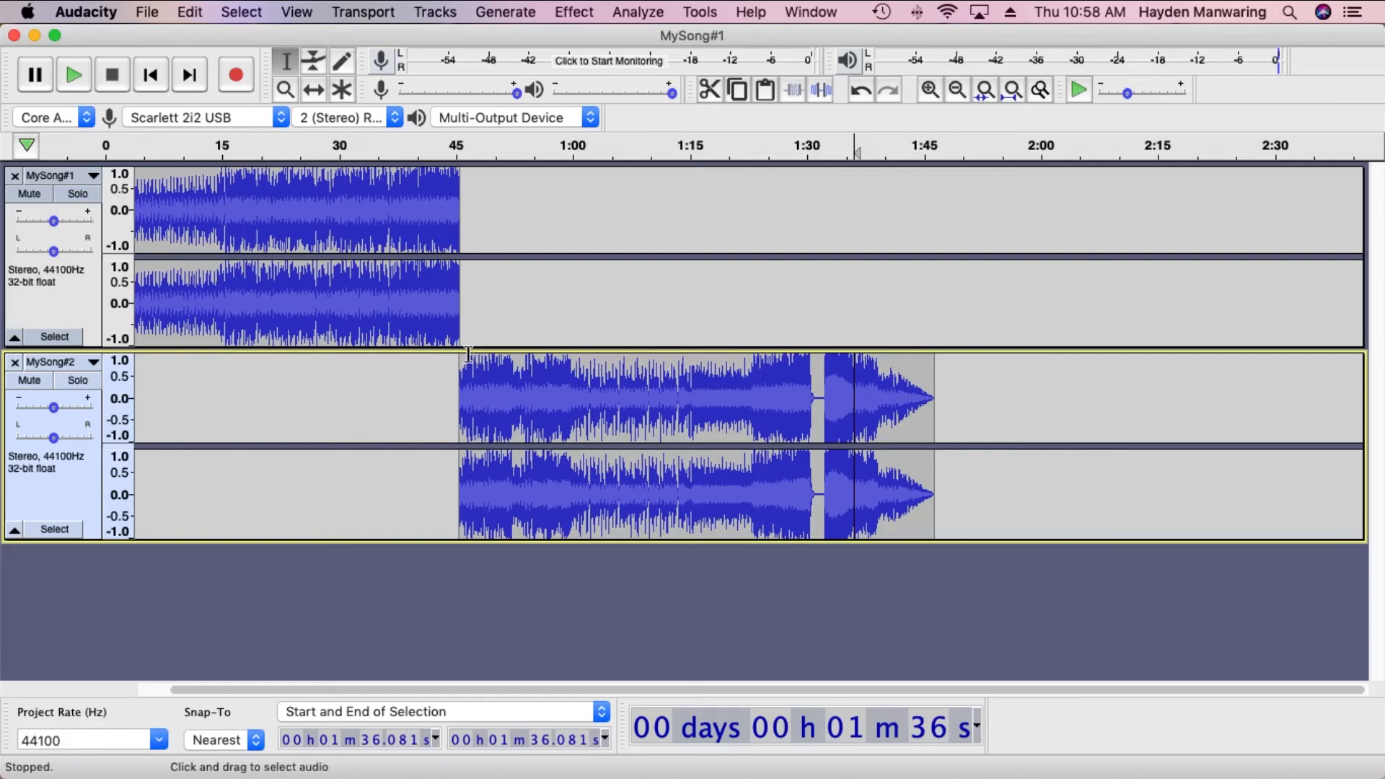
drag(647, 401, 445, 398)
click(574, 393)
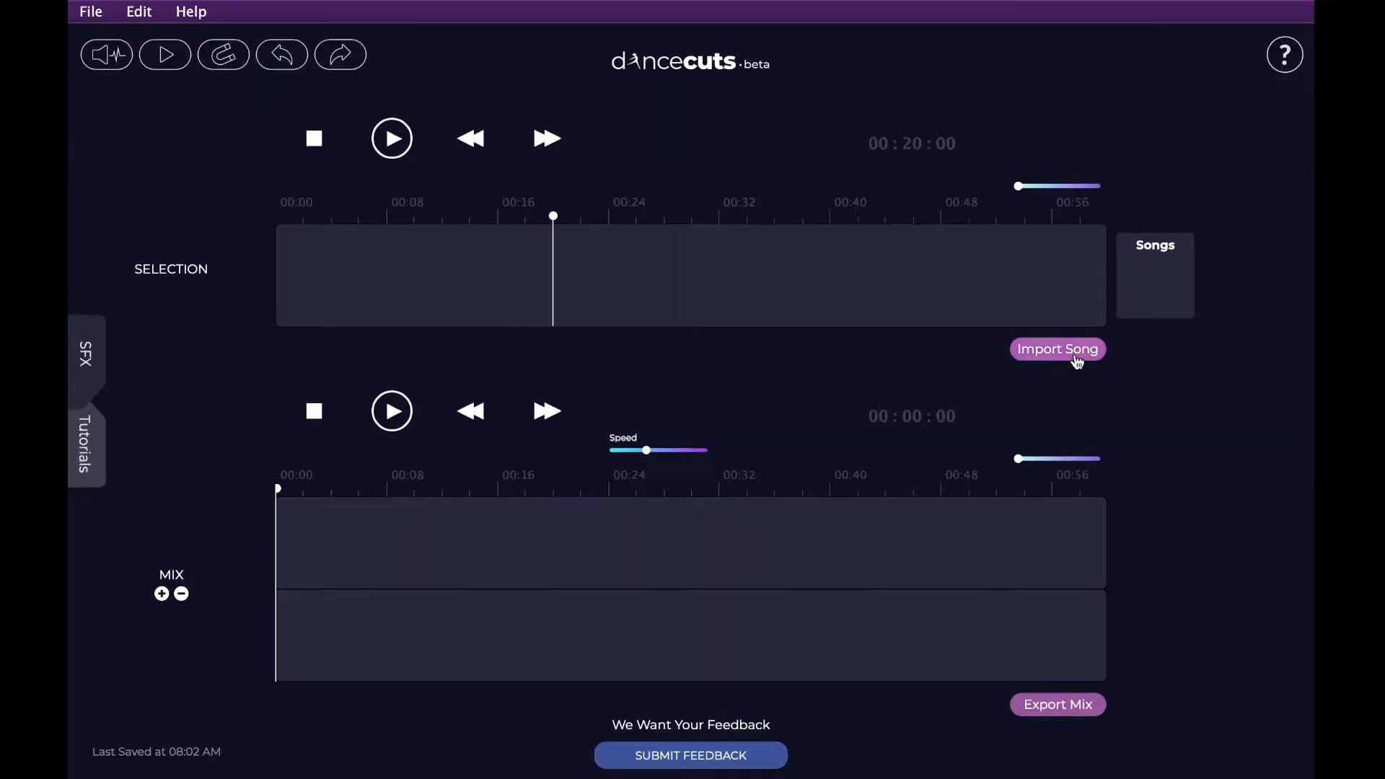
Switch to Dancecuts, import Song #1.mp3 and add its first 24 seconds to the mix.
click(1075, 354)
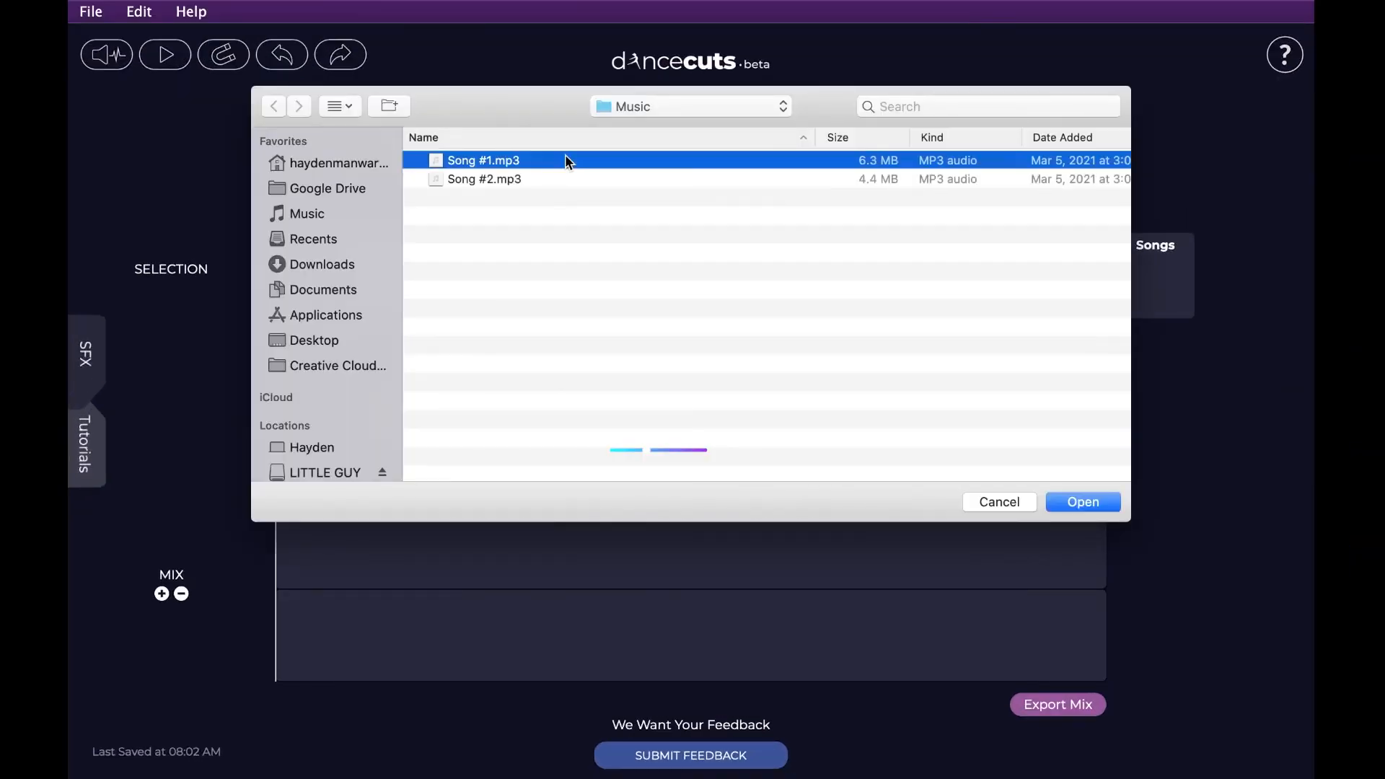
double_click(566, 154)
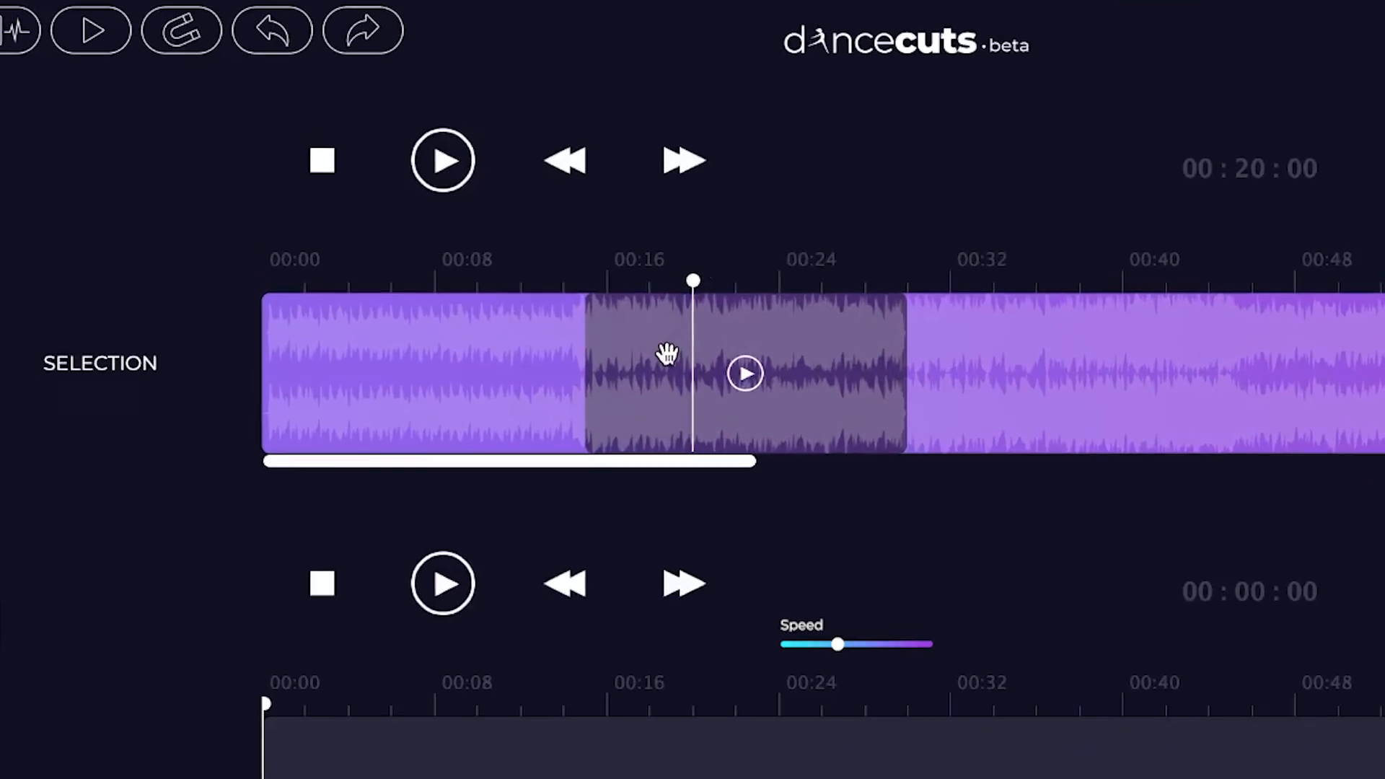
drag(534, 260, 333, 266)
drag(562, 391, 753, 396)
click(419, 379)
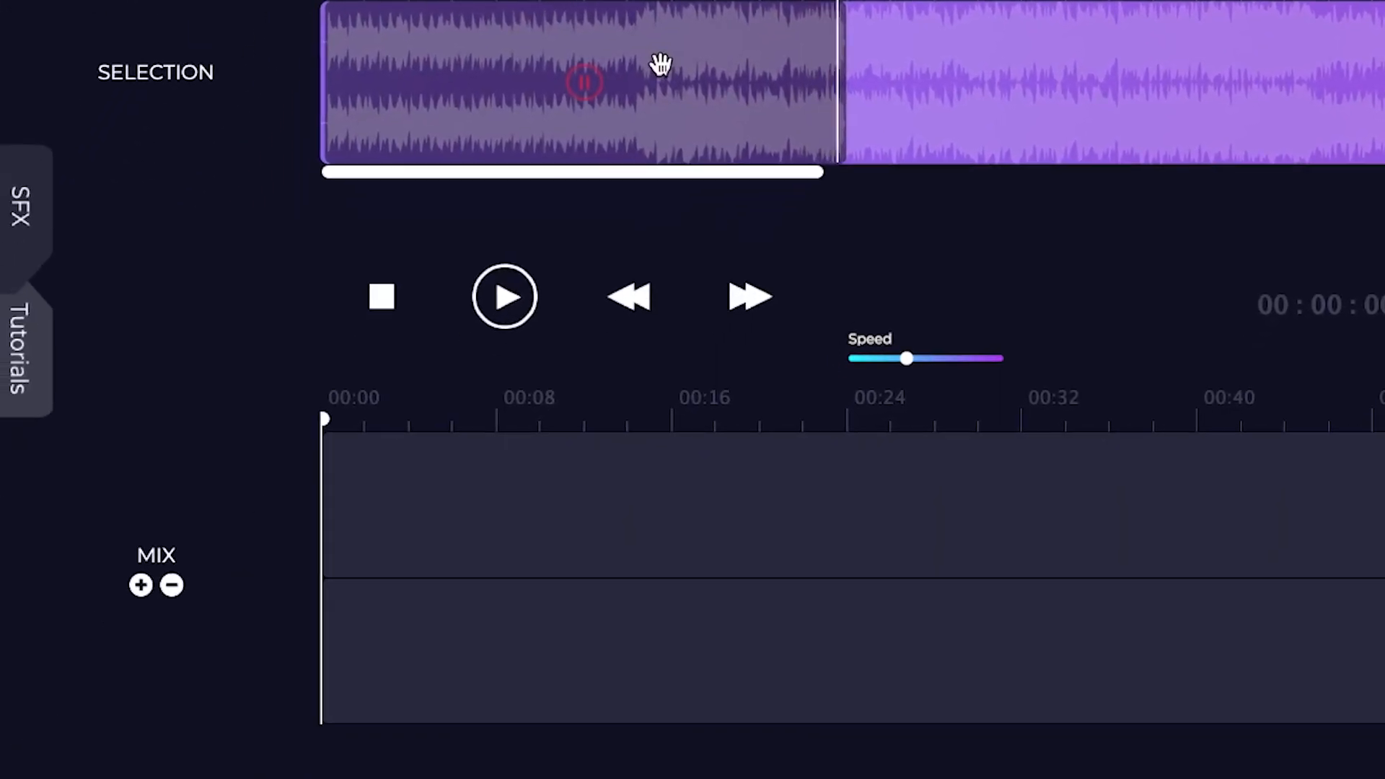
drag(728, 72, 618, 500)
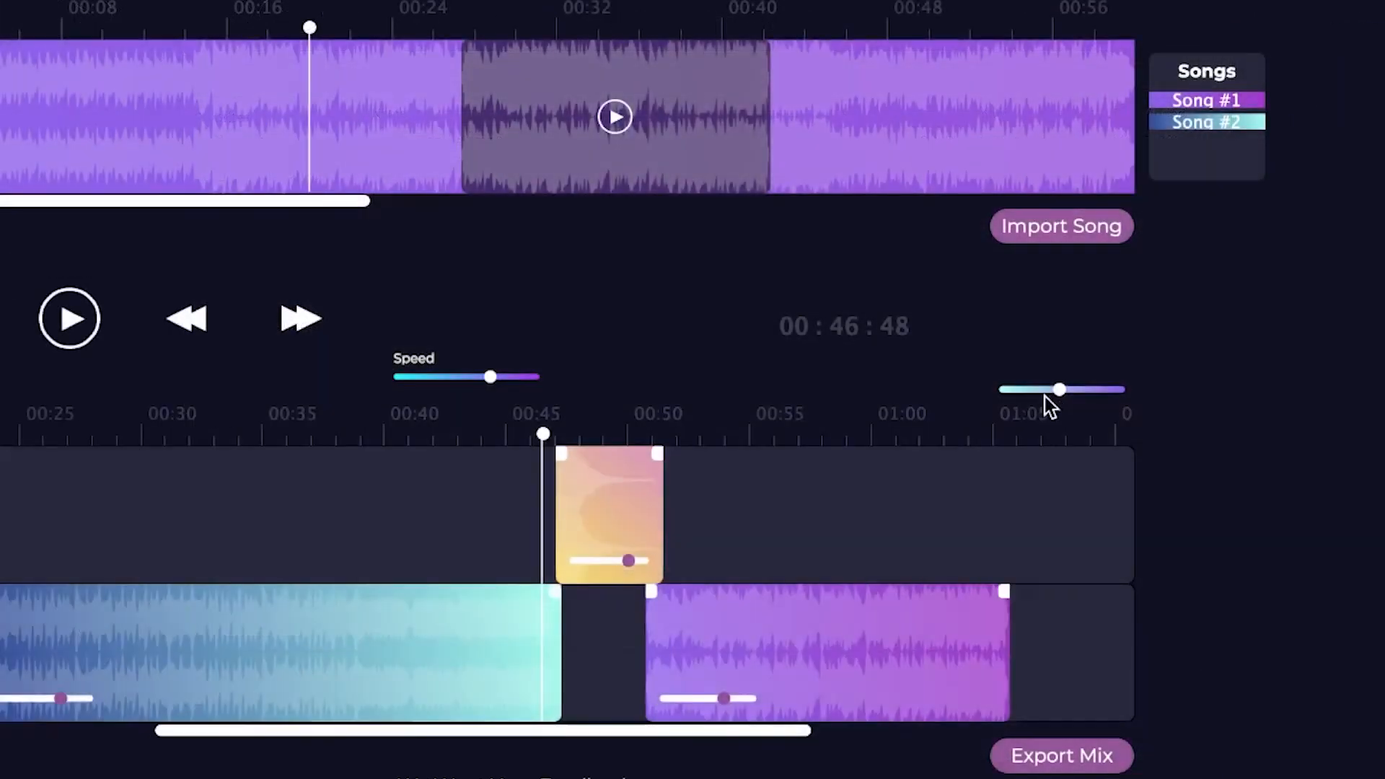
Fade out the closing Song #1 clip on the lower mix track, from about 1:01 to its end.
click(1043, 393)
click(899, 435)
drag(902, 595, 815, 596)
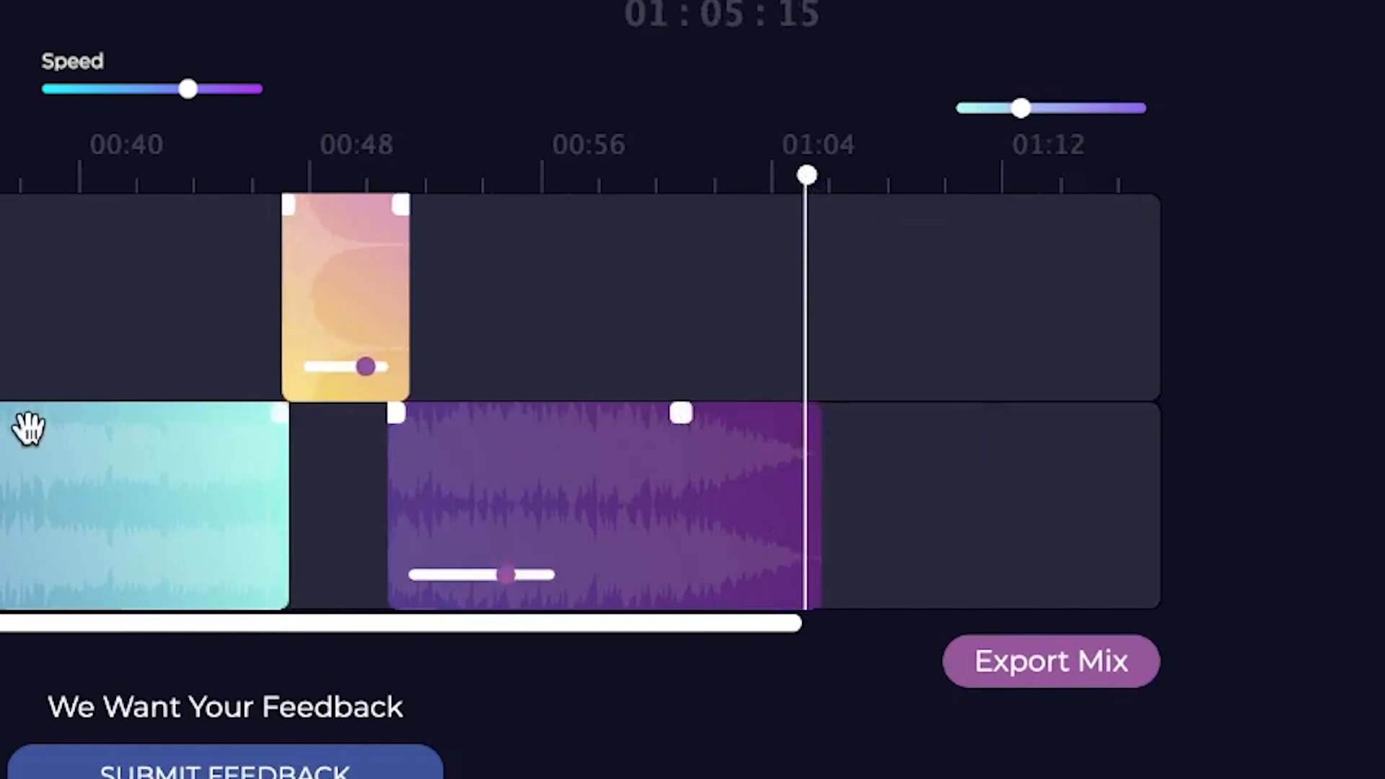
click(725, 287)
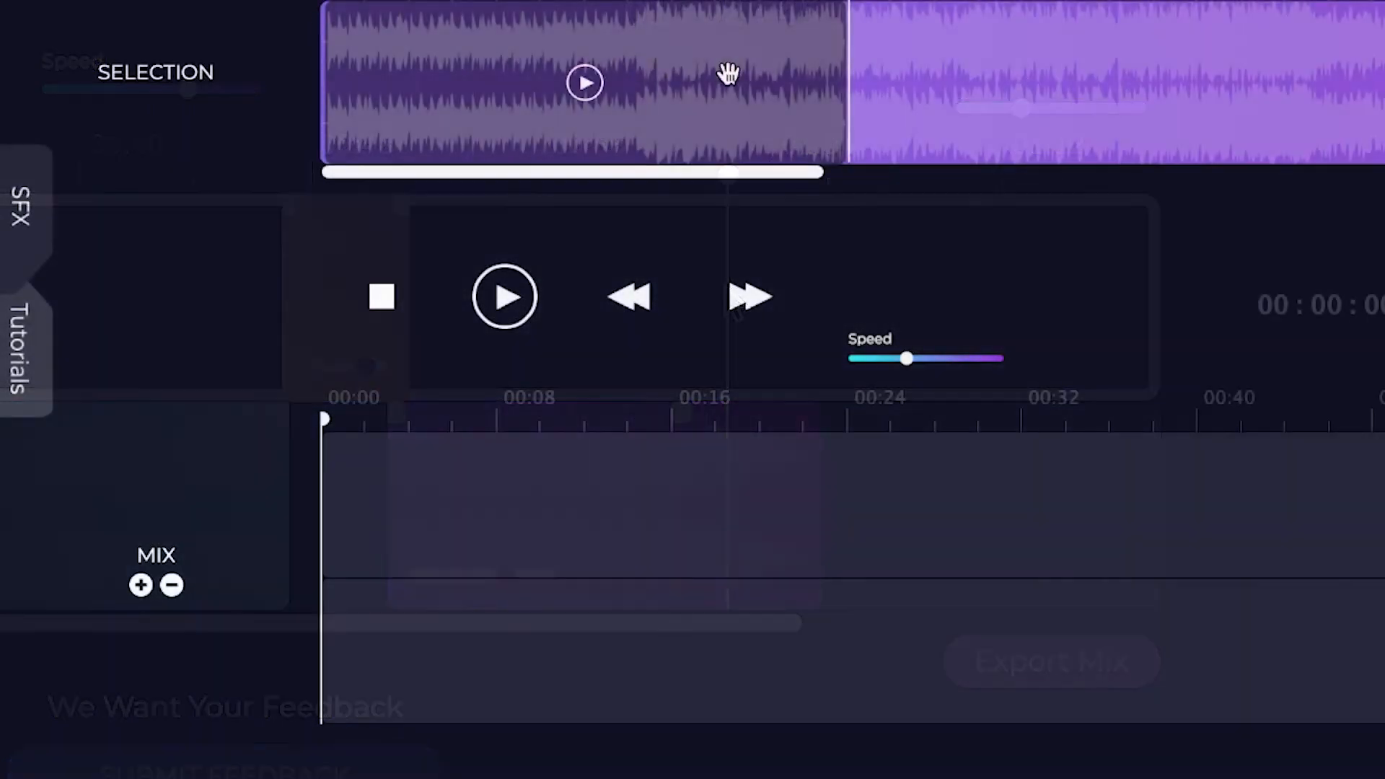
Place the selected opening of Song #1 at the start of the upper mix track and import Song #2.mp3.
drag(726, 71, 621, 504)
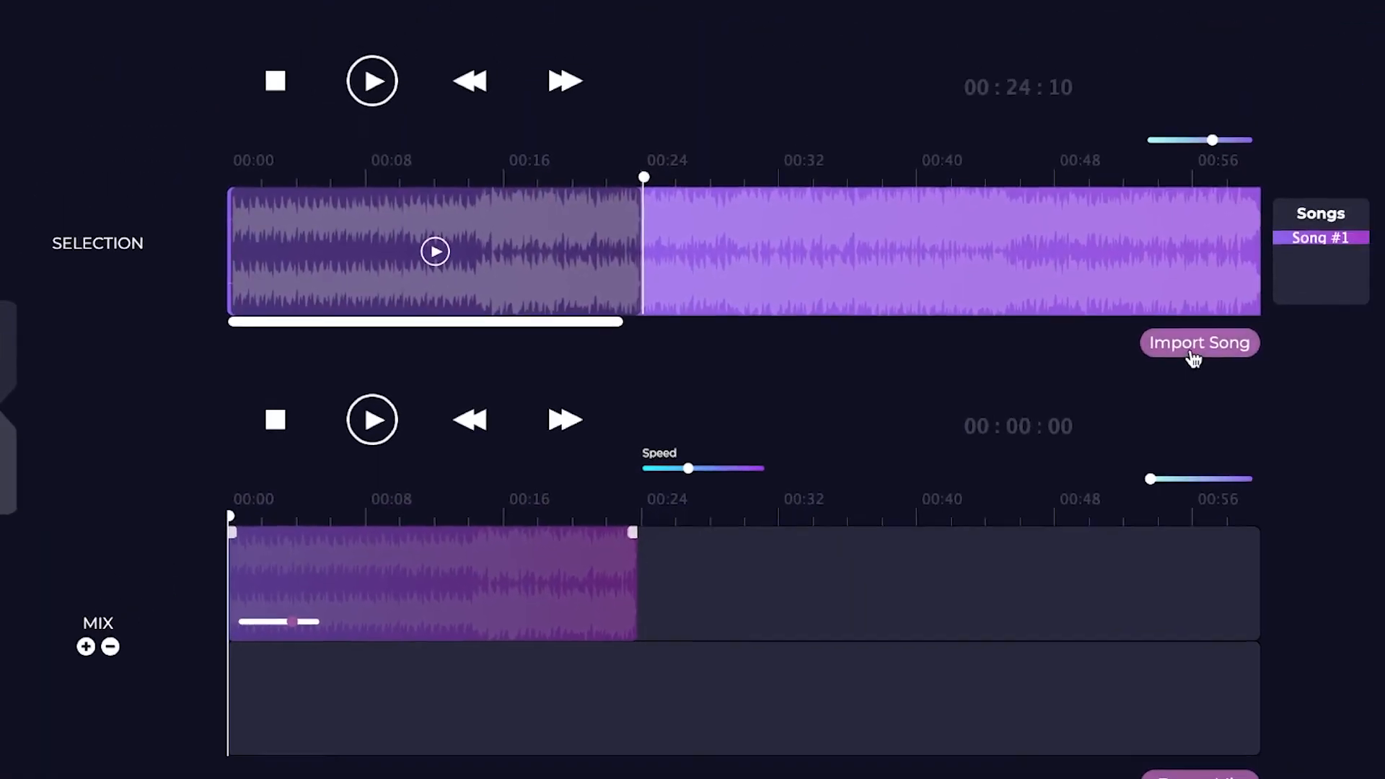
click(1195, 352)
double_click(500, 164)
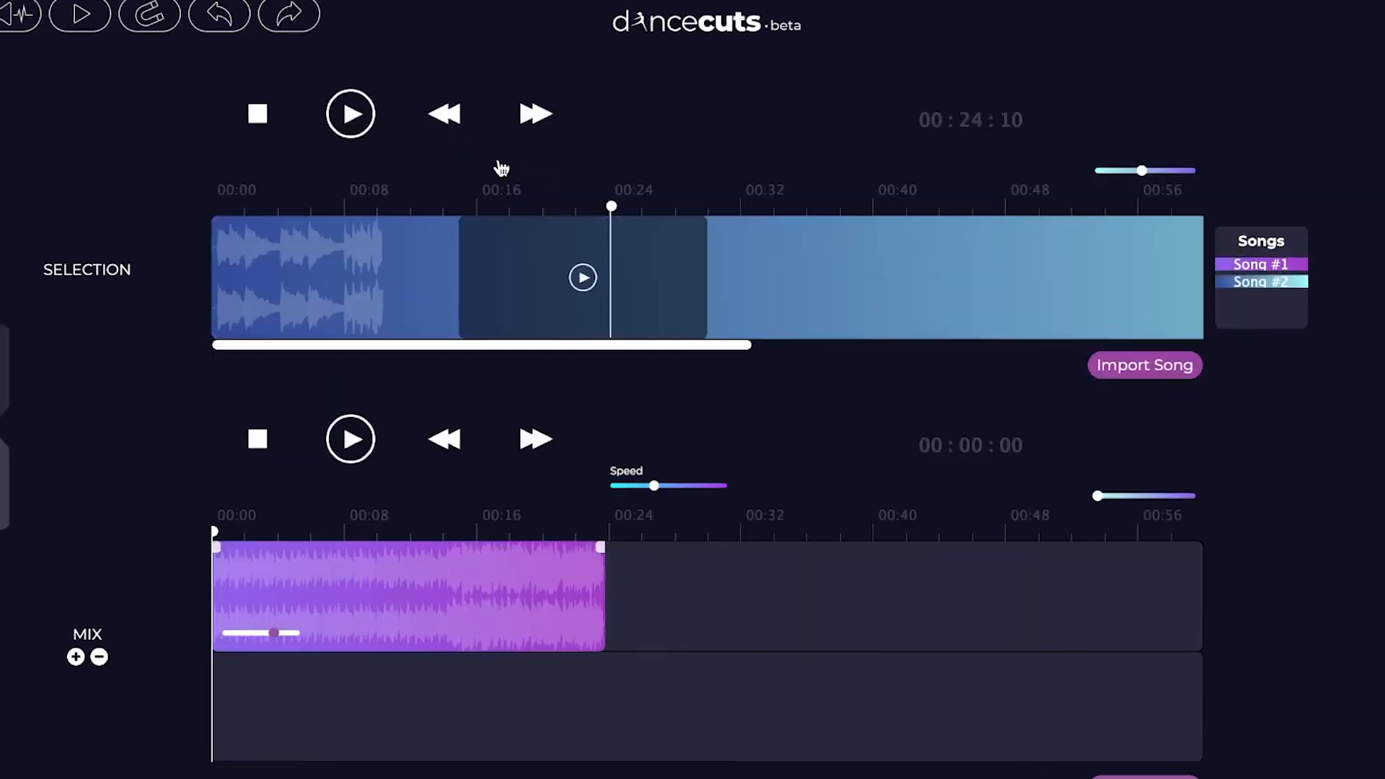
Select Song #2 from about 0:25 to 0:49 and place it on the lower mix track where the Song #1 clip ends.
drag(533, 296, 688, 295)
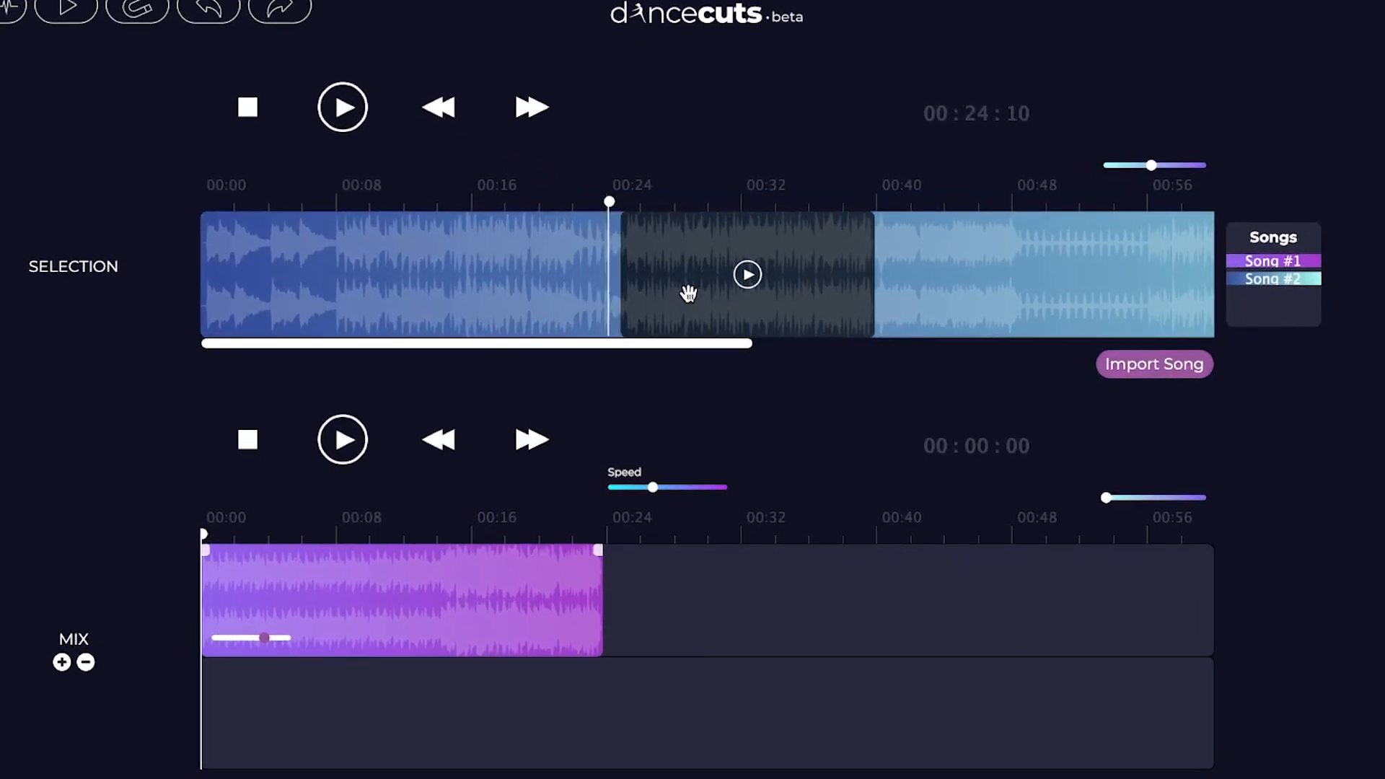
drag(871, 283, 915, 575)
drag(785, 613, 779, 687)
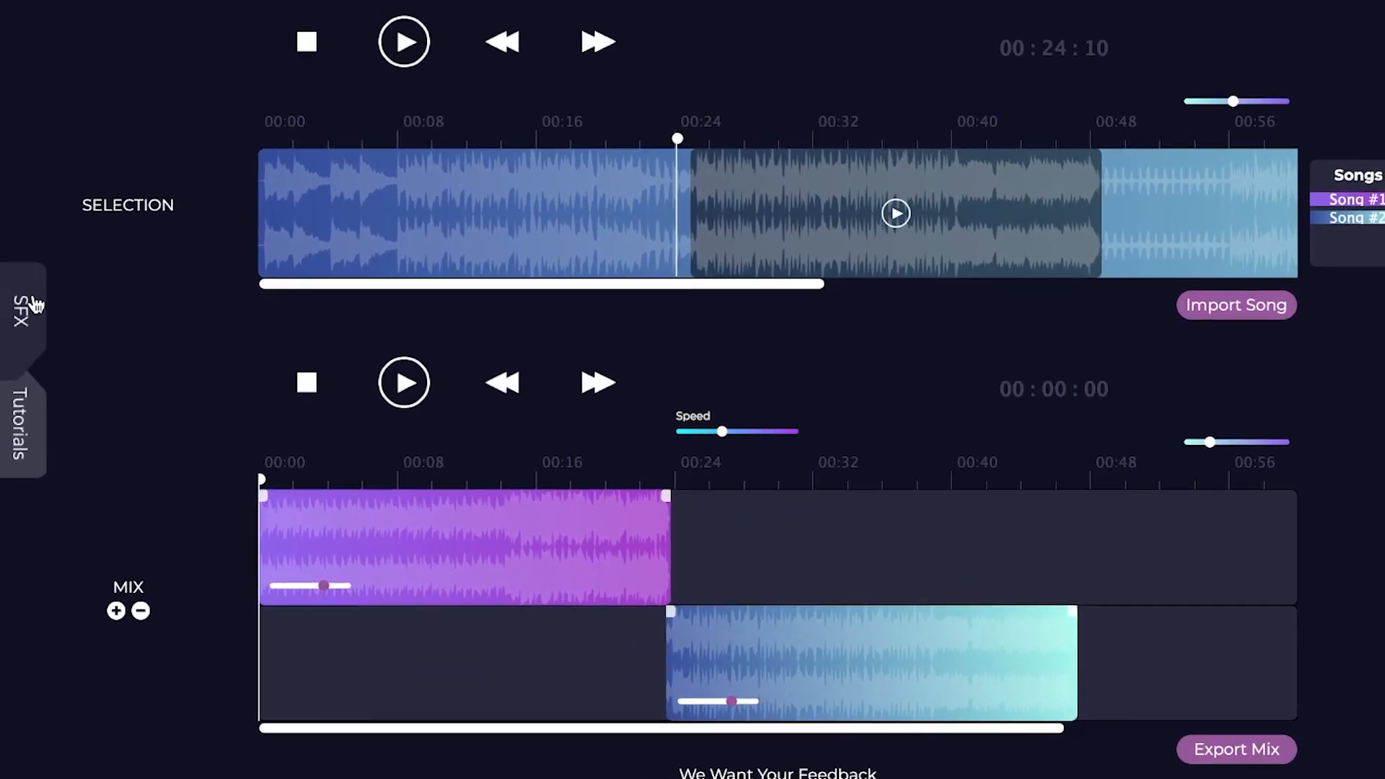
Add a sound effect from the SFX library to the upper mix track at about 0:47, where the Song #2 clip ends.
click(31, 305)
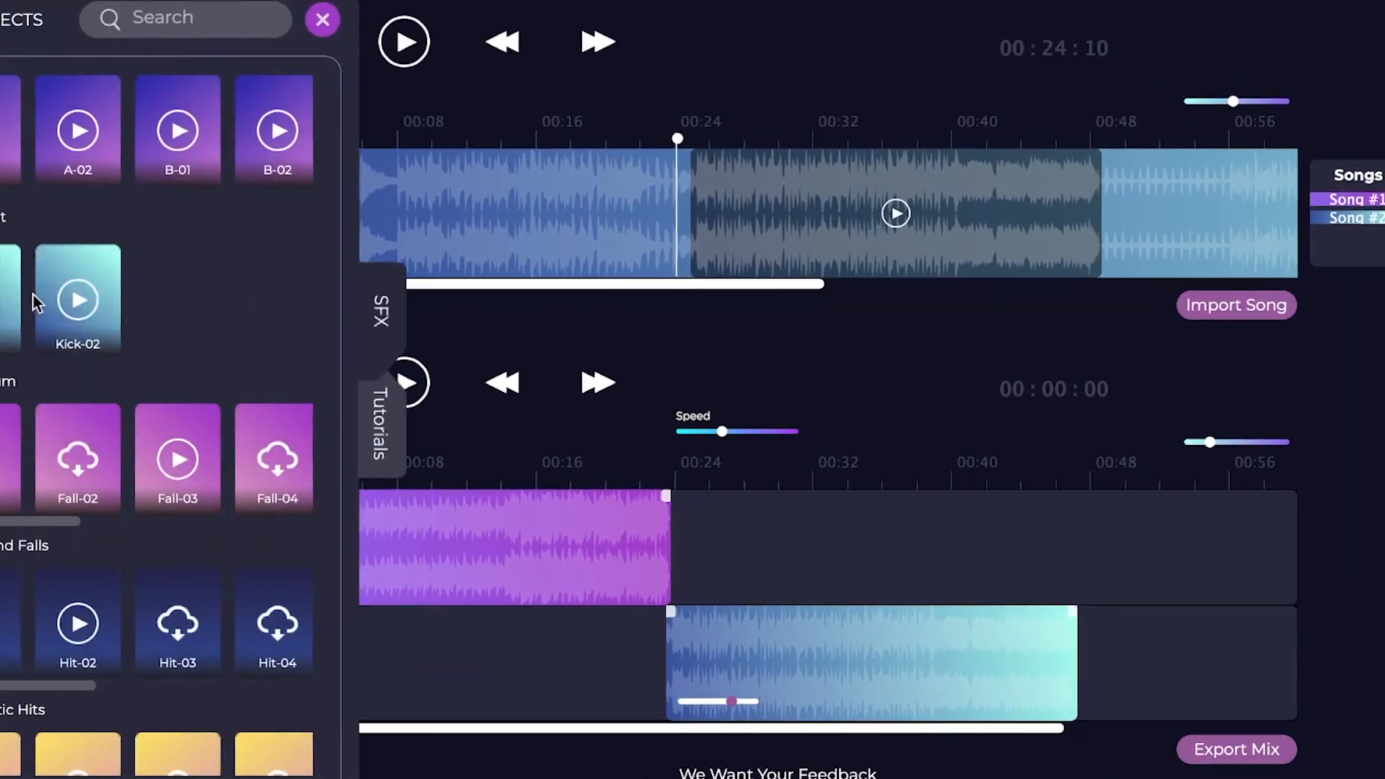
drag(186, 670, 1104, 563)
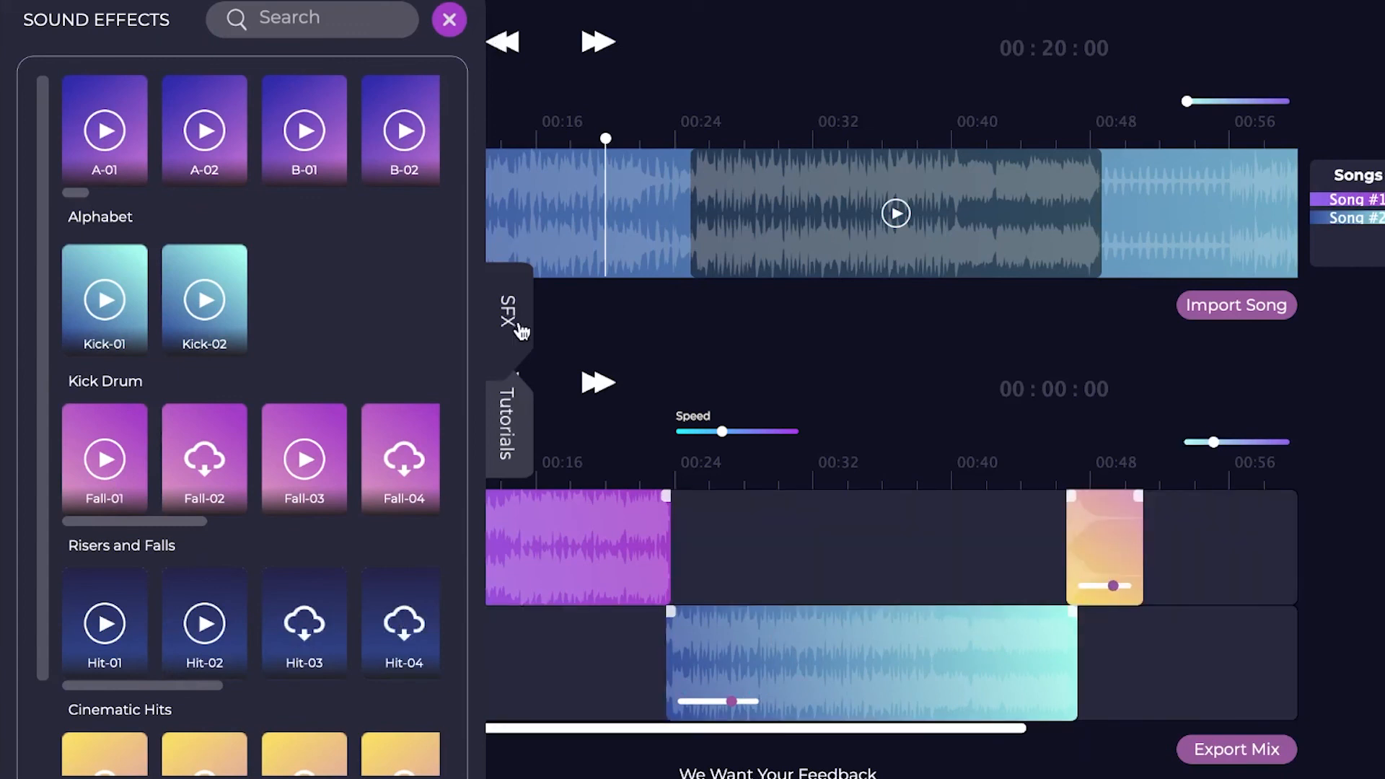
click(506, 313)
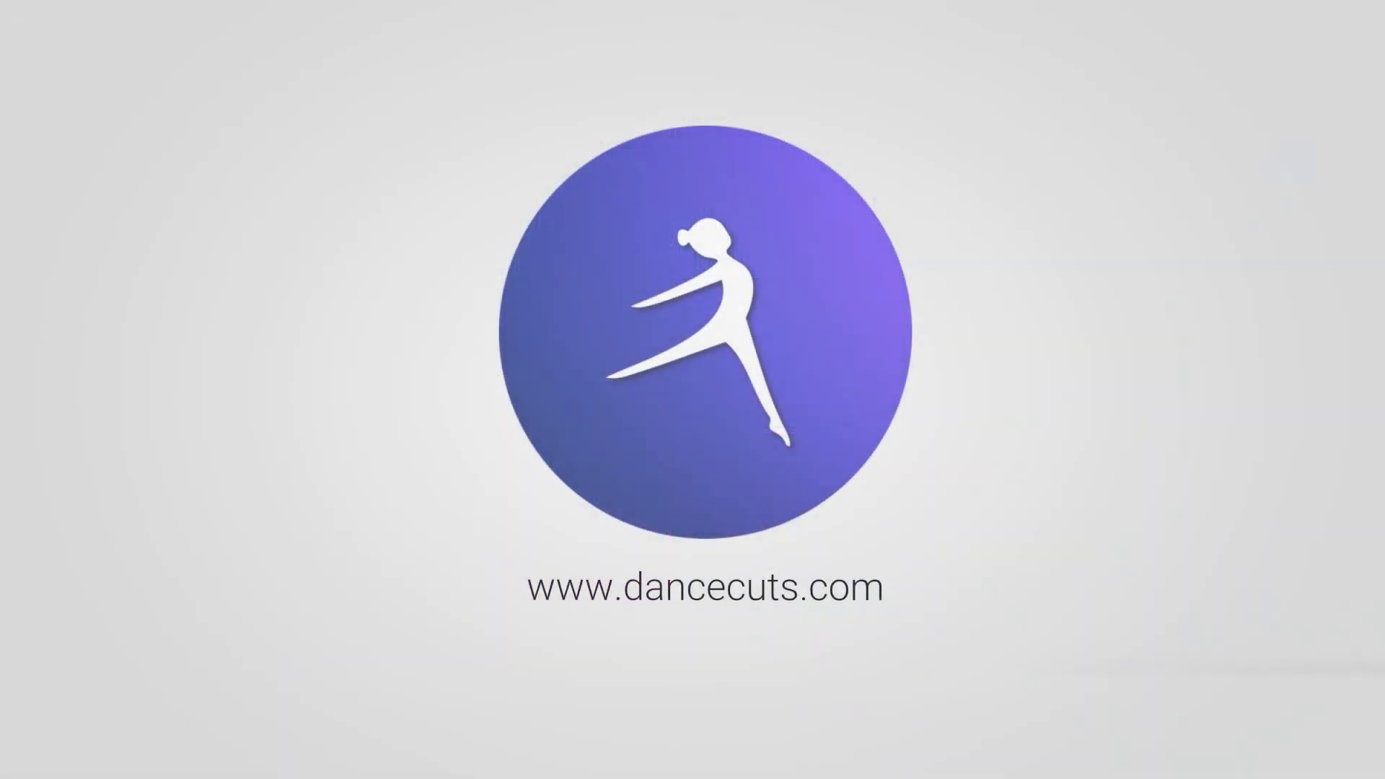